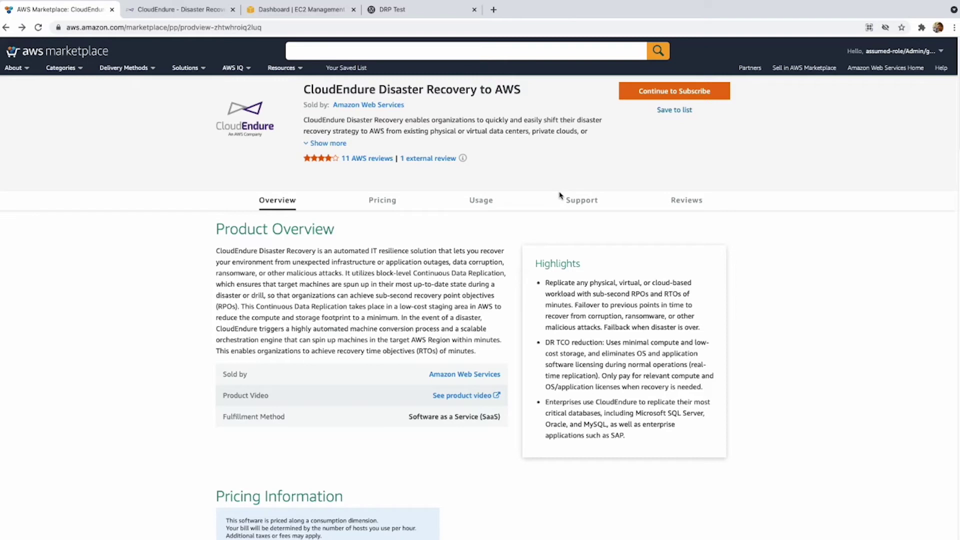
Switch to the 'CloudEndure - Disaster Recovery' tab to show the CloudEndure sign-in page.
{"action": "left_click", "coordinate": [183, 11]}
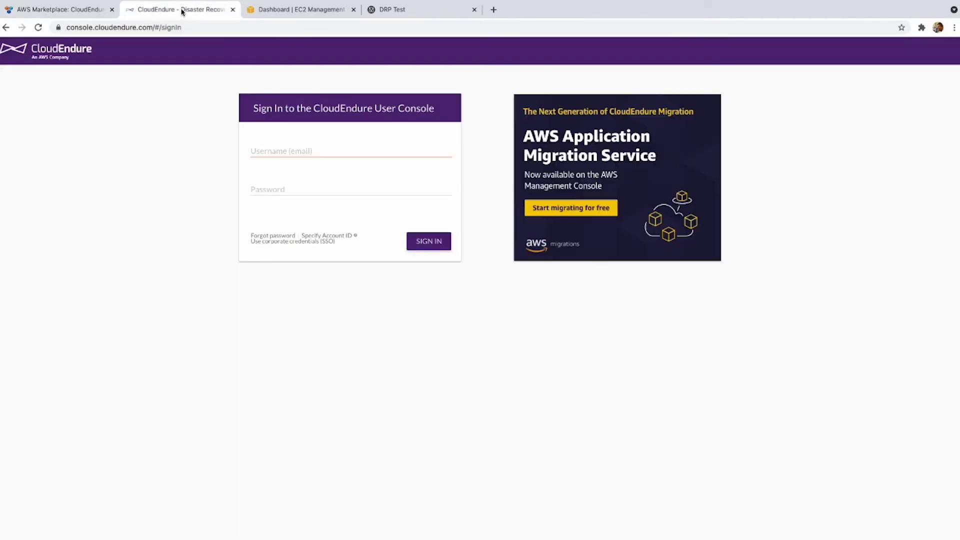
Sign in to the CloudEndure User Console with the account e-mail and password.
{"action": "left_click", "coordinate": [287, 155]}
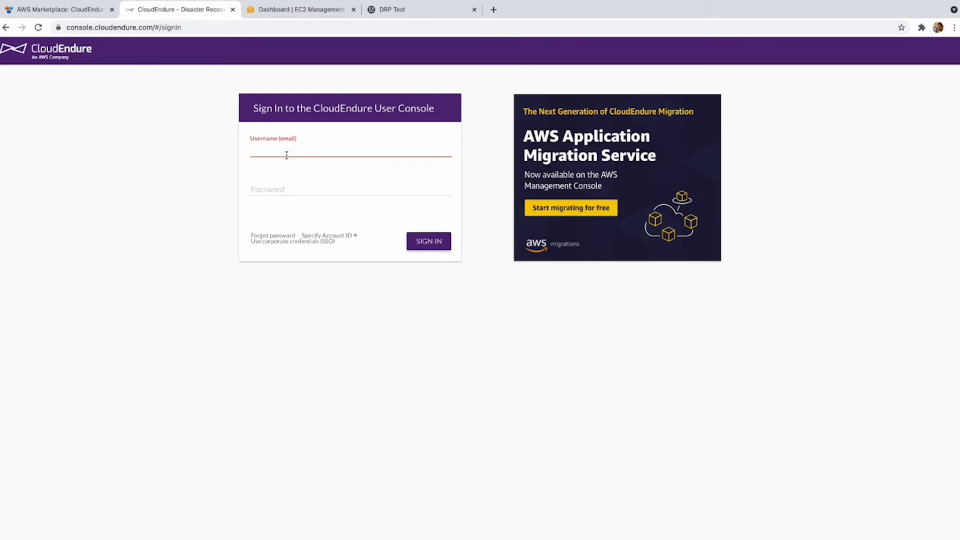
{"action": "key", "text": "Tab"}
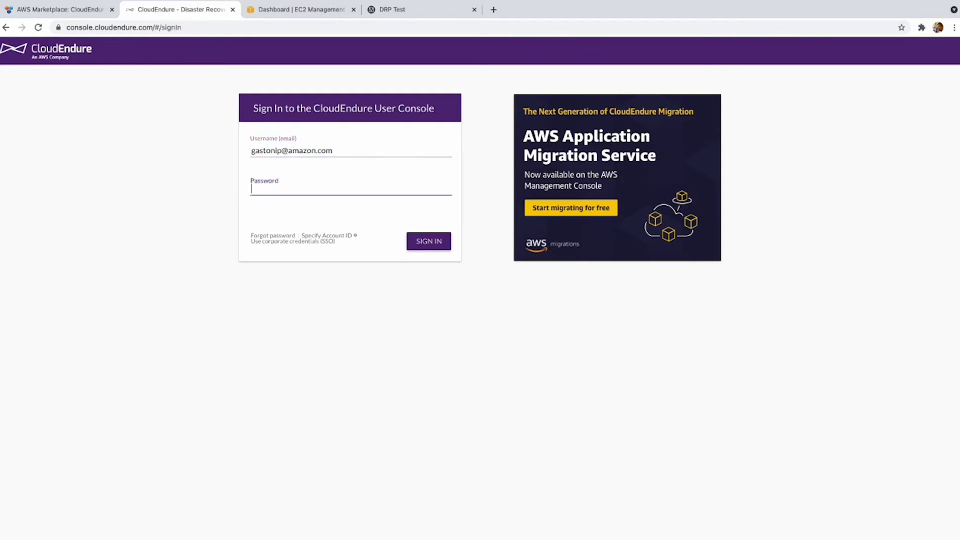
{"action": "type", "text": "•••••••"}
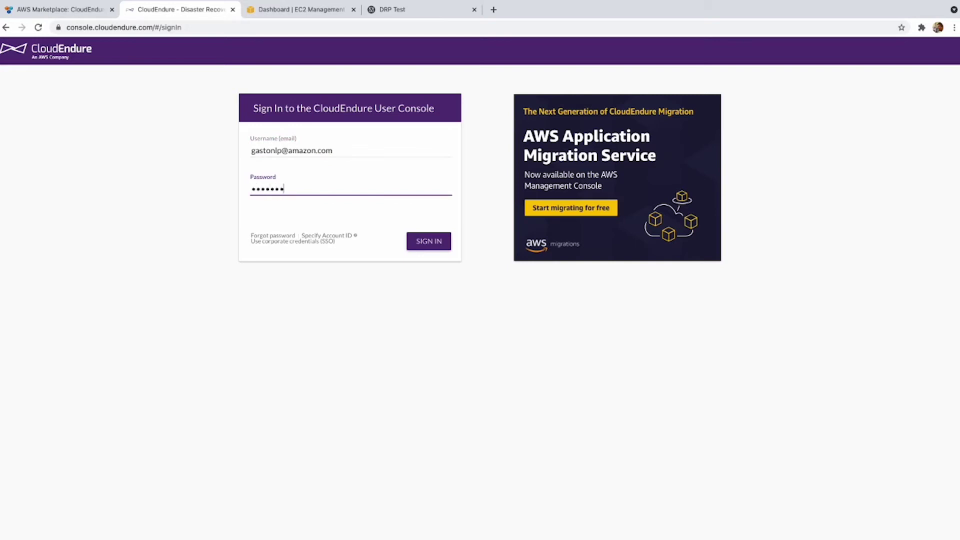
{"action": "type", "text": "•"}
{"action": "left_click", "coordinate": [438, 242]}
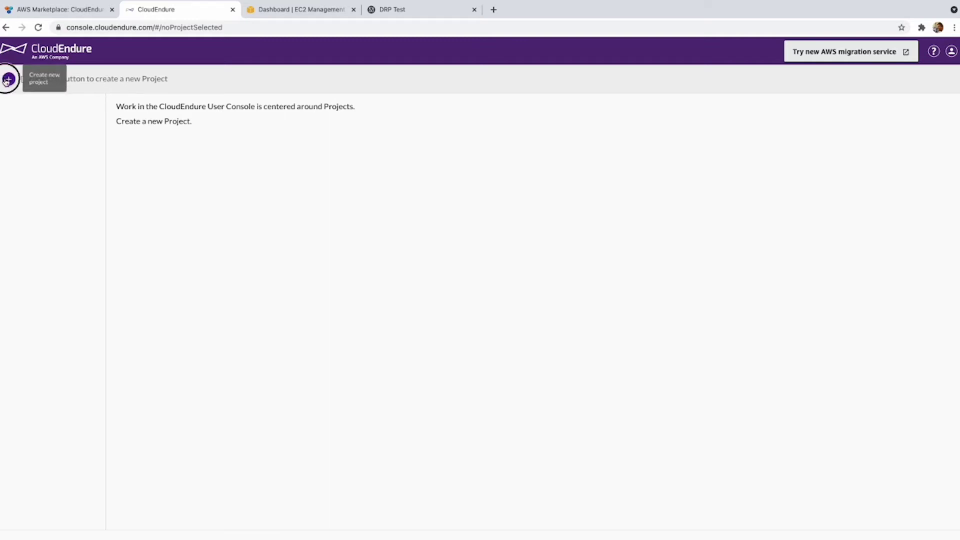
Create a Disaster Recovery project named 'DRP Test' and dismiss the welcome message.
{"action": "left_click", "coordinate": [8, 80]}
{"action": "left_click", "coordinate": [391, 188]}
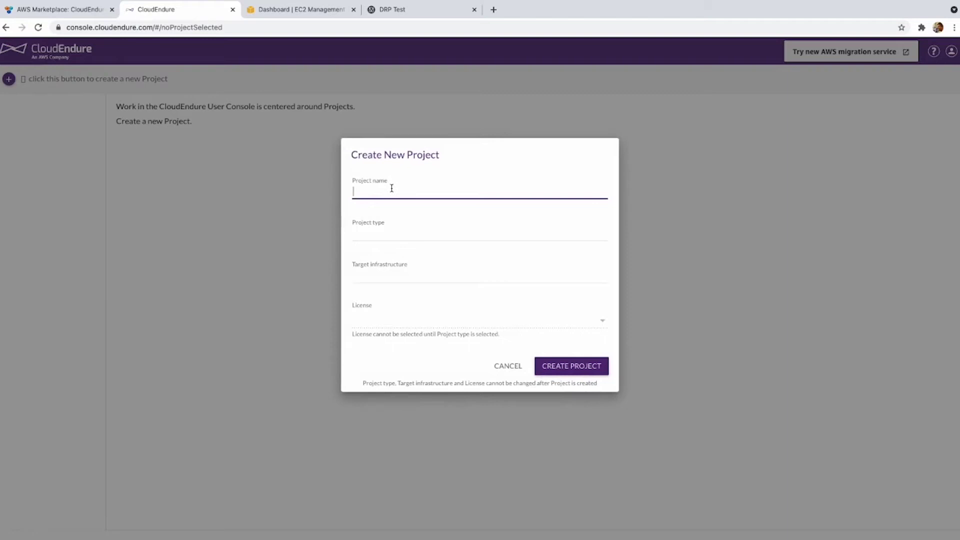
{"action": "type", "text": "DRP Test"}
{"action": "left_click", "coordinate": [418, 239]}
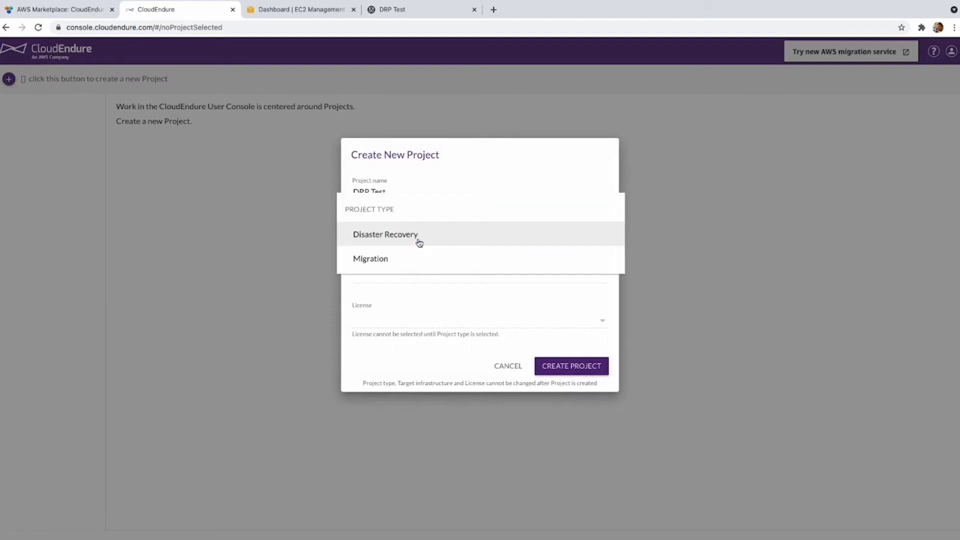
{"action": "left_click", "coordinate": [399, 234]}
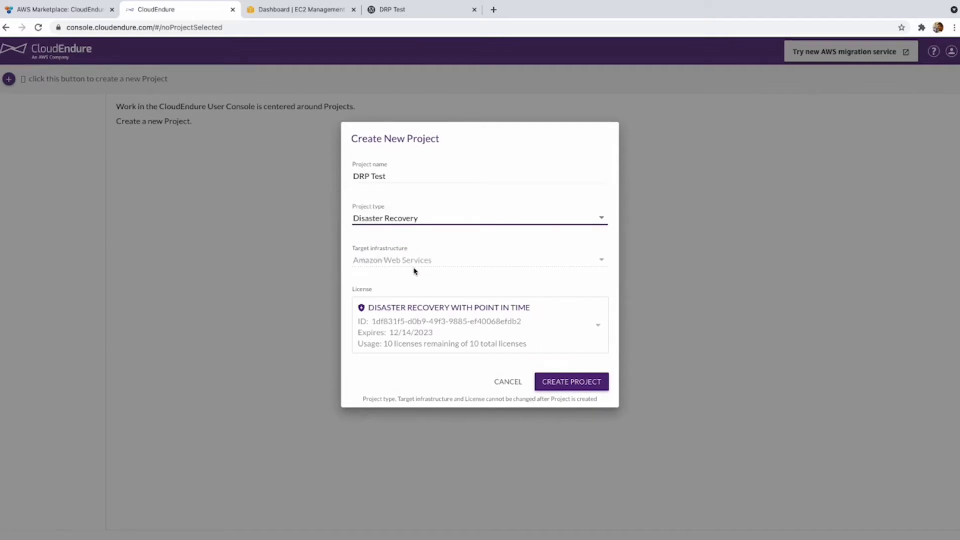
{"action": "left_click", "coordinate": [563, 384]}
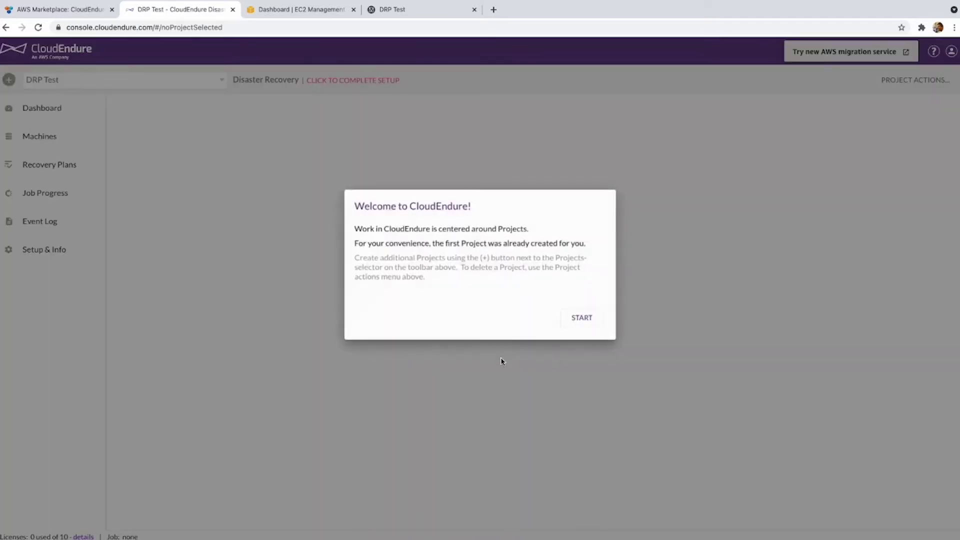
{"action": "left_click", "coordinate": [582, 318]}
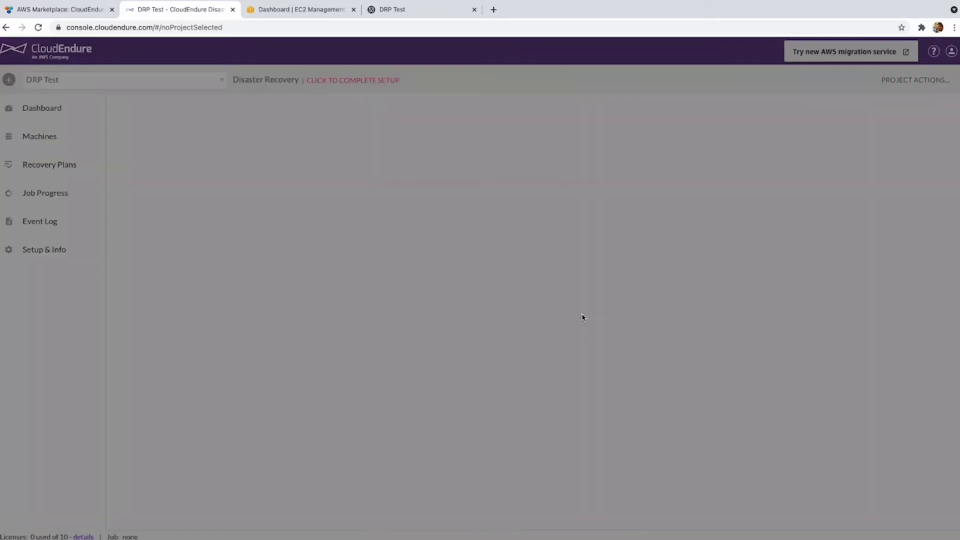
Continue into setup, review the AWS Credentials form, and save to reach Replication Settings.
{"action": "left_click", "coordinate": [579, 330]}
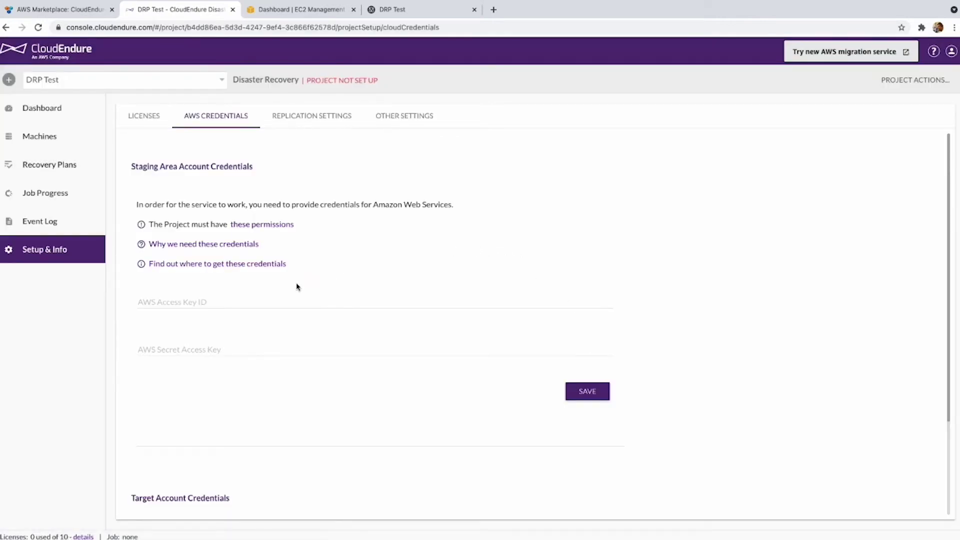
{"action": "scroll", "coordinate": [293, 287], "scroll_direction": "down", "scroll_amount": 1}
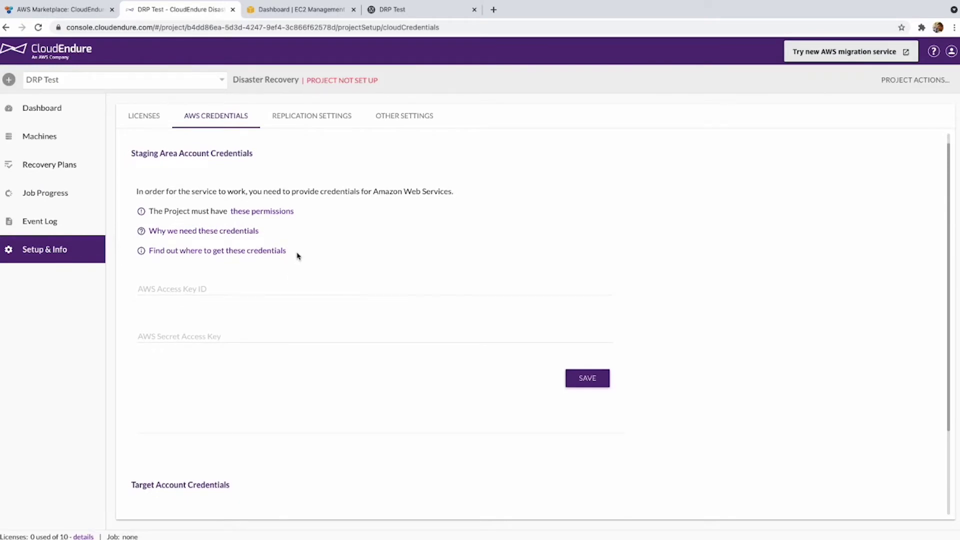
{"action": "scroll", "coordinate": [366, 228], "scroll_direction": "down", "scroll_amount": 3}
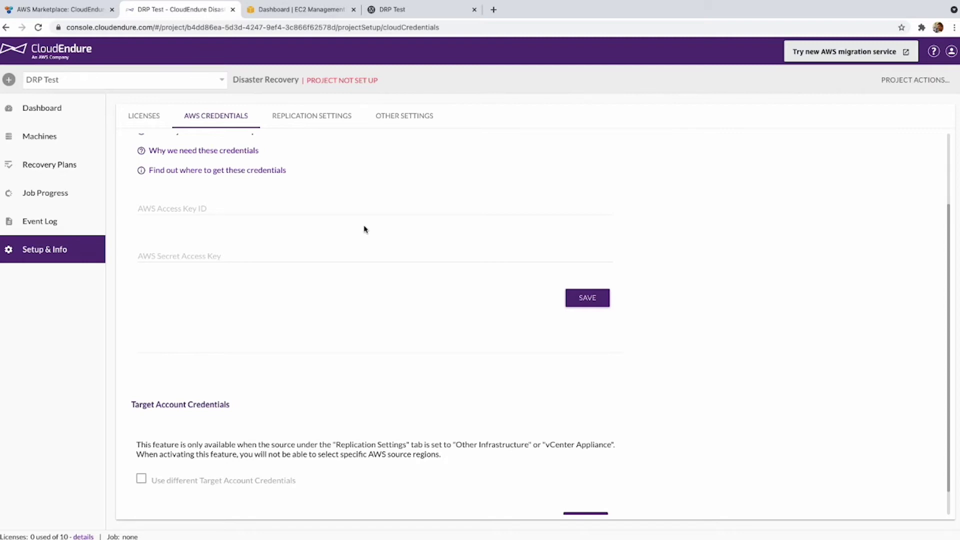
{"action": "left_click", "coordinate": [587, 297]}
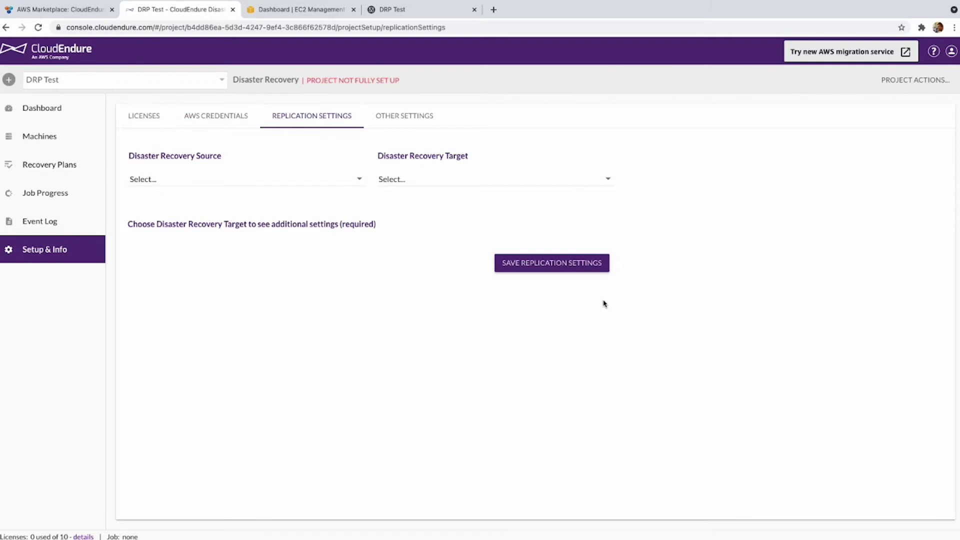
Set the replication source to Other Infrastructure and the target to AWS US East (Ohio).
{"action": "left_click", "coordinate": [310, 181]}
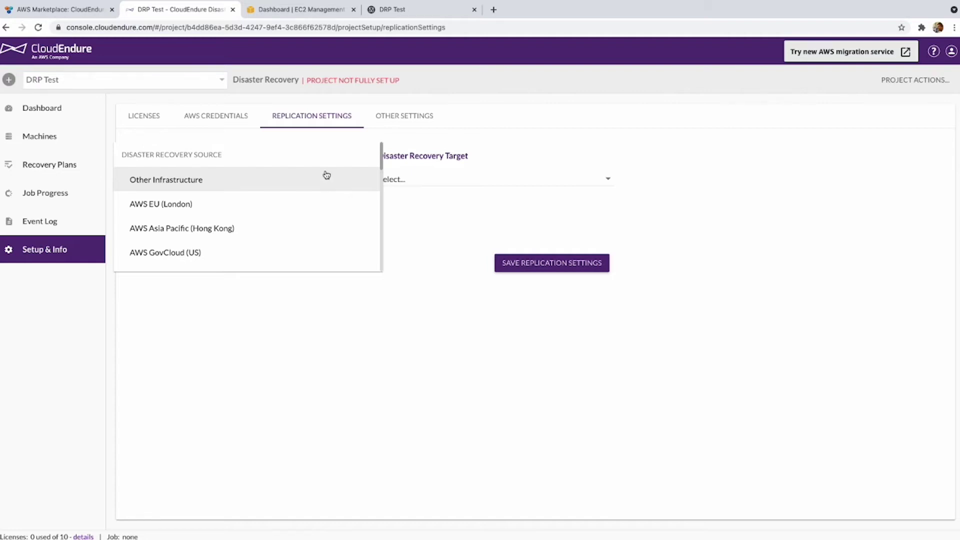
{"action": "left_click", "coordinate": [326, 175]}
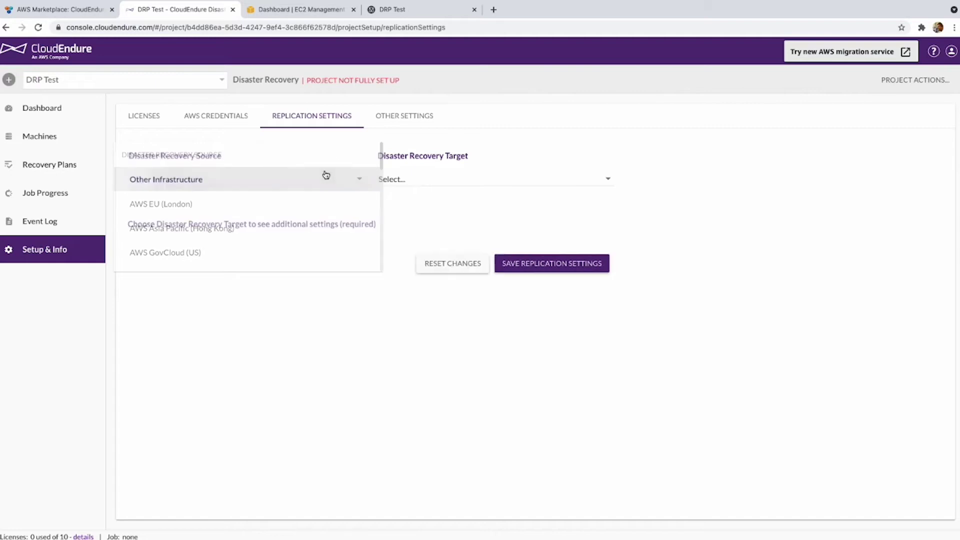
{"action": "left_click", "coordinate": [445, 185]}
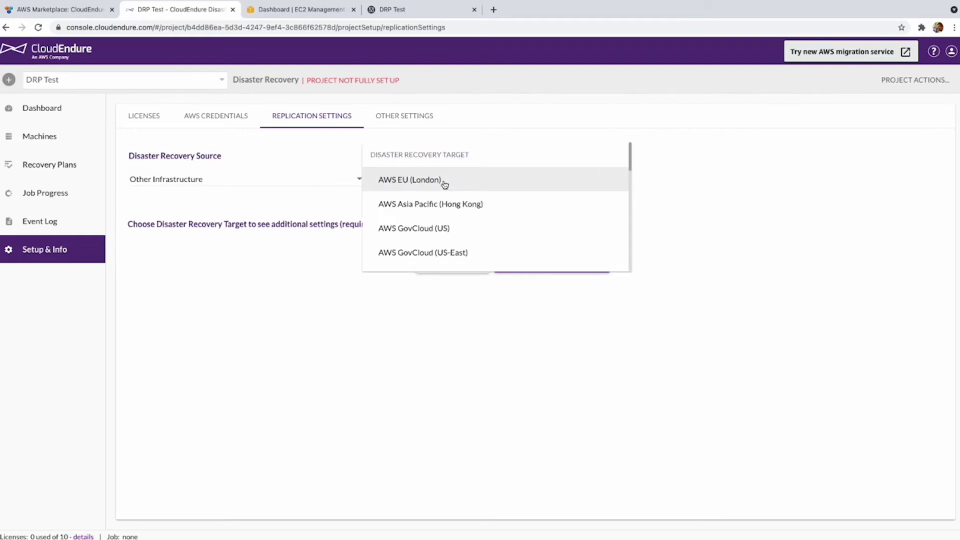
{"action": "scroll", "coordinate": [468, 210], "scroll_direction": "down", "scroll_amount": 1}
{"action": "scroll", "coordinate": [468, 210], "scroll_direction": "down", "scroll_amount": 5}
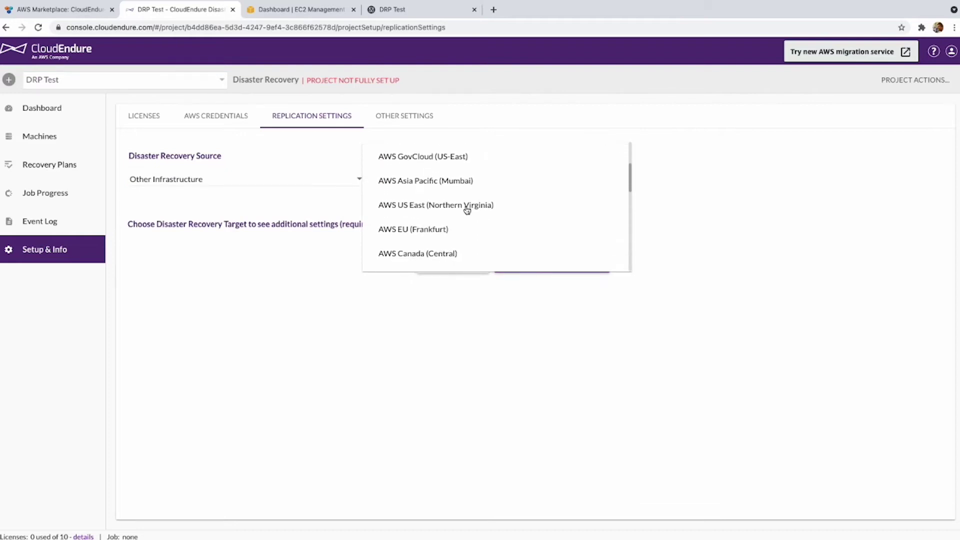
{"action": "scroll", "coordinate": [467, 210], "scroll_direction": "down", "scroll_amount": 4}
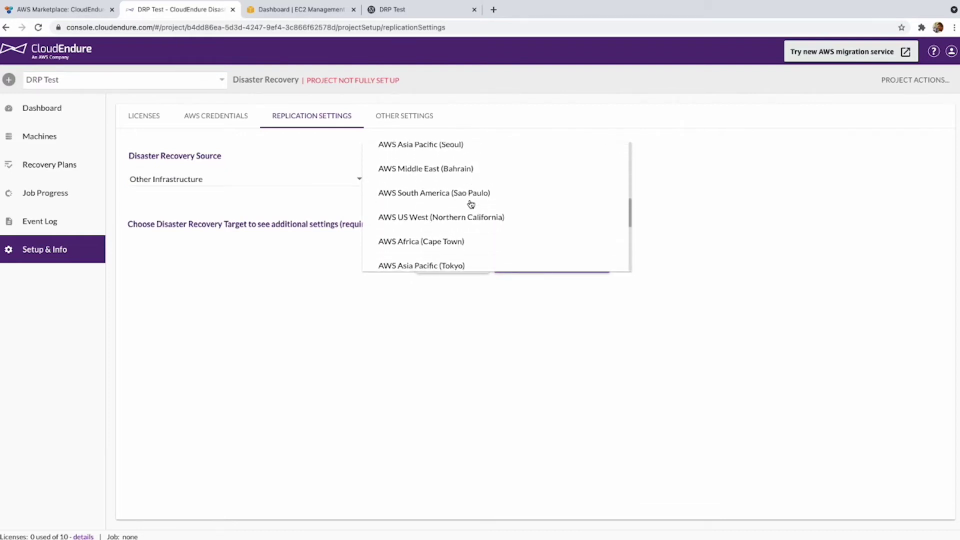
{"action": "left_click", "coordinate": [444, 245]}
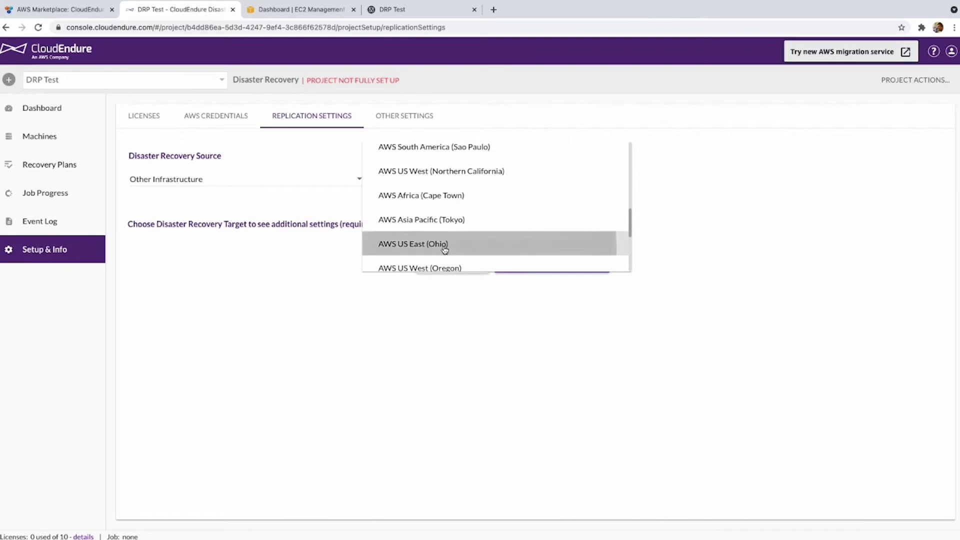
{"action": "left_click_drag", "start_coordinate": [184, 227], "coordinate": [208, 228]}
{"action": "scroll", "coordinate": [206, 232], "scroll_direction": "down", "scroll_amount": 1}
{"action": "left_click", "coordinate": [187, 189]}
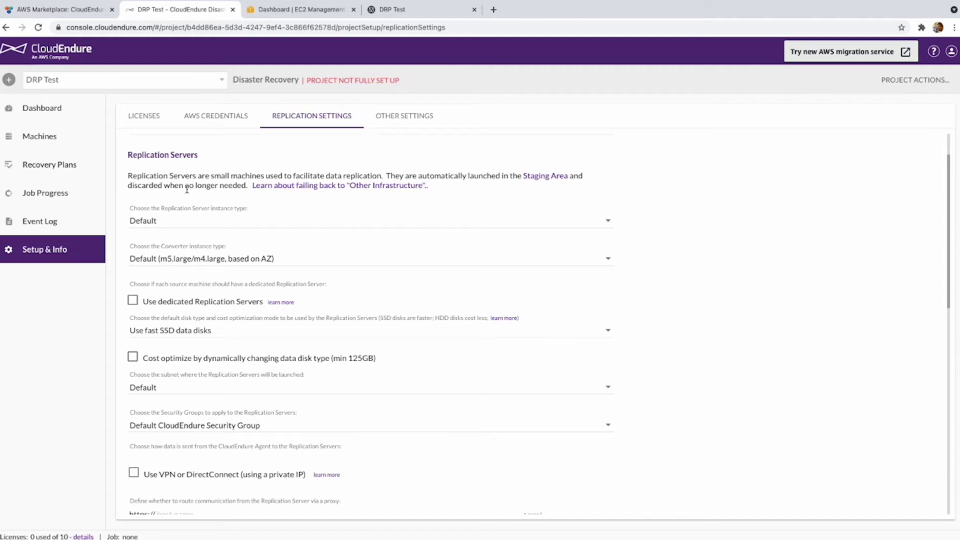
Keep the Default replication server instance type and use slower, low cost standard data disks.
{"action": "left_click", "coordinate": [229, 219]}
{"action": "left_click", "coordinate": [232, 178]}
{"action": "left_click", "coordinate": [265, 332]}
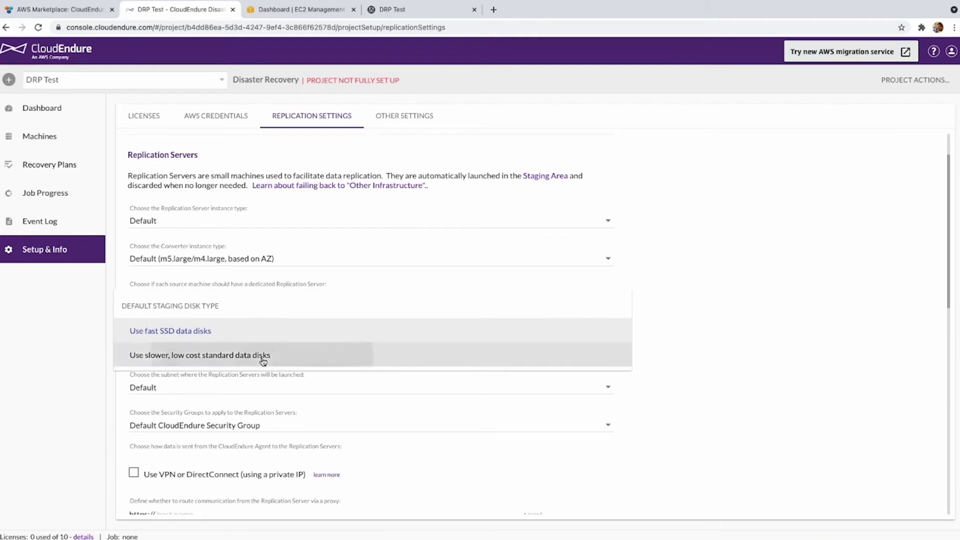
{"action": "left_click", "coordinate": [262, 358]}
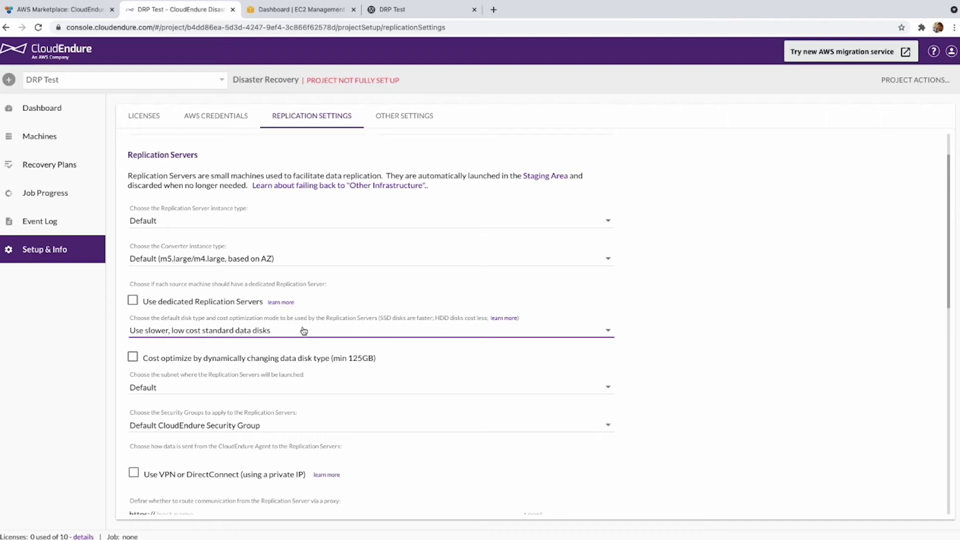
{"action": "scroll", "coordinate": [304, 330], "scroll_direction": "down", "scroll_amount": 1}
Keep the Default subnet and check the remaining settings down to 30-day snapshot retention.
{"action": "left_click", "coordinate": [323, 368]}
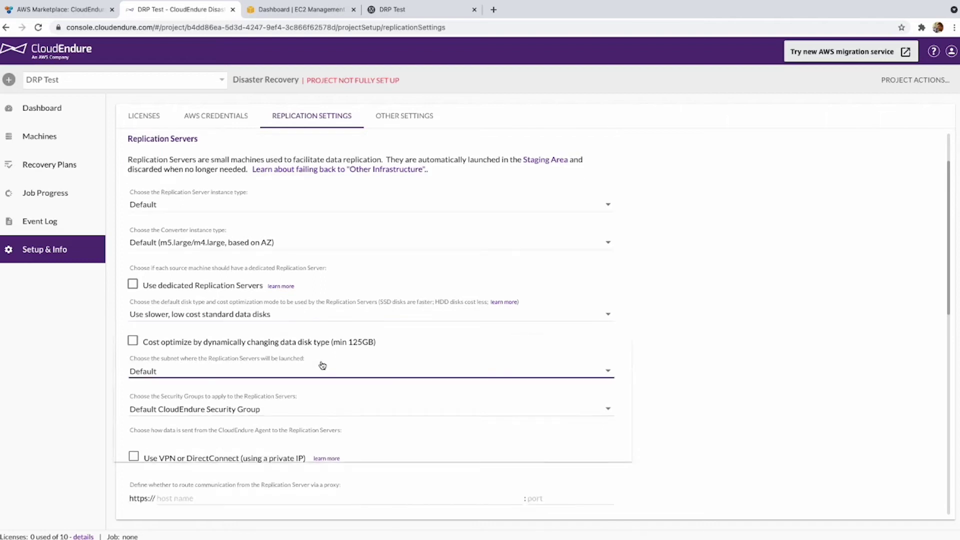
{"action": "left_click", "coordinate": [319, 369]}
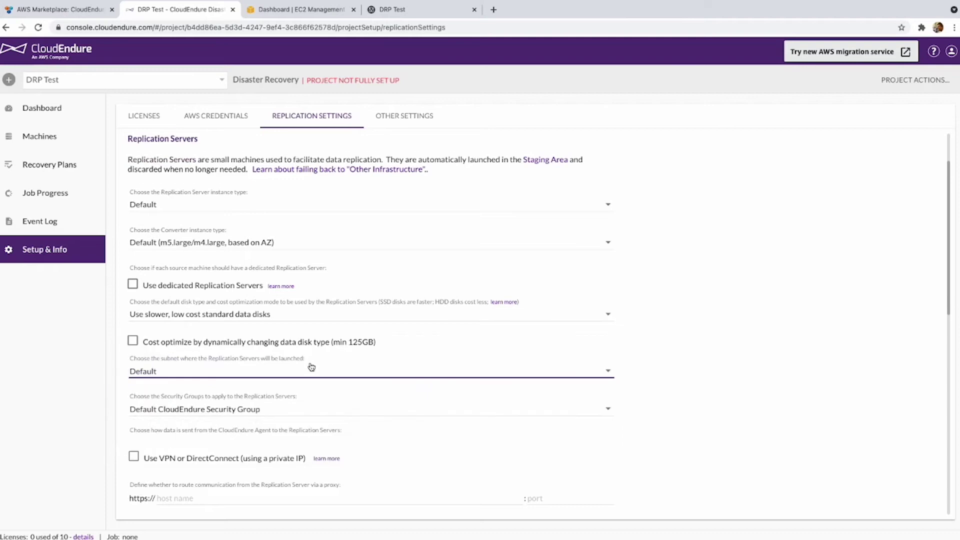
{"action": "scroll", "coordinate": [311, 367], "scroll_direction": "down", "scroll_amount": 1}
{"action": "scroll", "coordinate": [334, 300], "scroll_direction": "down", "scroll_amount": 1}
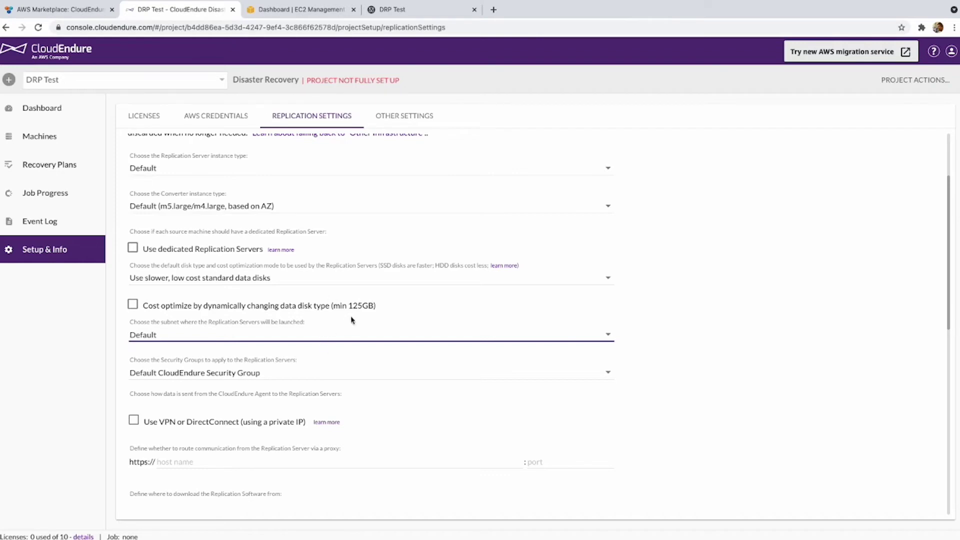
{"action": "scroll", "coordinate": [348, 322], "scroll_direction": "down", "scroll_amount": 3}
{"action": "scroll", "coordinate": [344, 325], "scroll_direction": "down", "scroll_amount": 9}
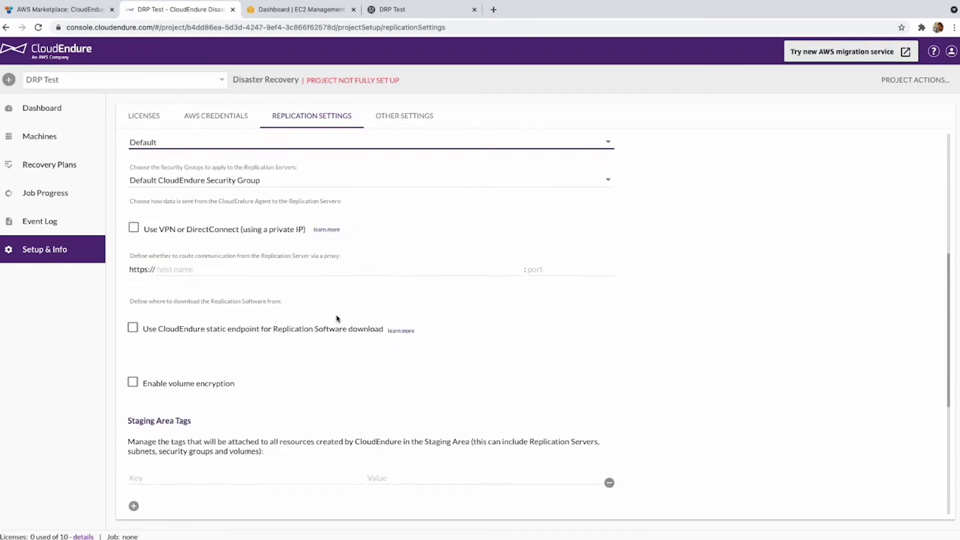
{"action": "scroll", "coordinate": [336, 318], "scroll_direction": "down", "scroll_amount": 2}
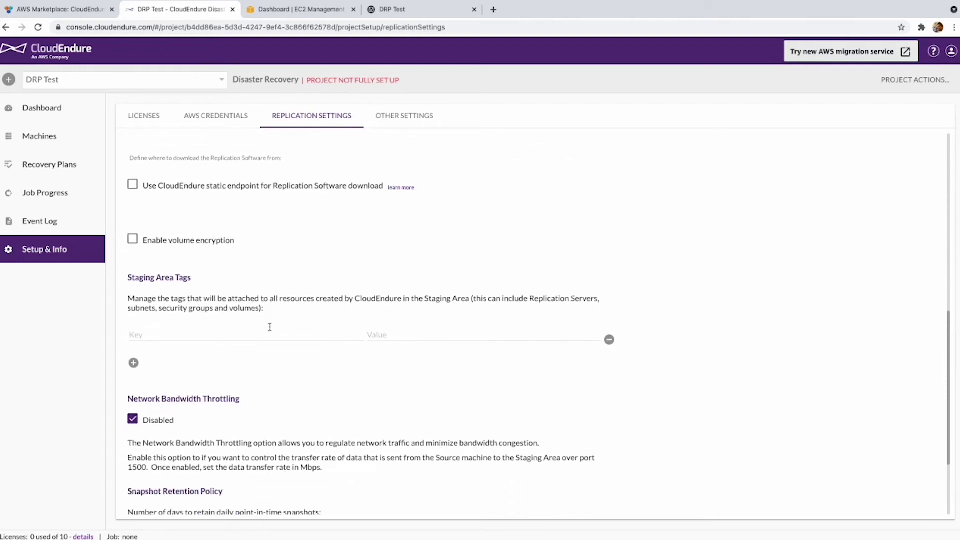
{"action": "scroll", "coordinate": [522, 327], "scroll_direction": "down", "scroll_amount": 5}
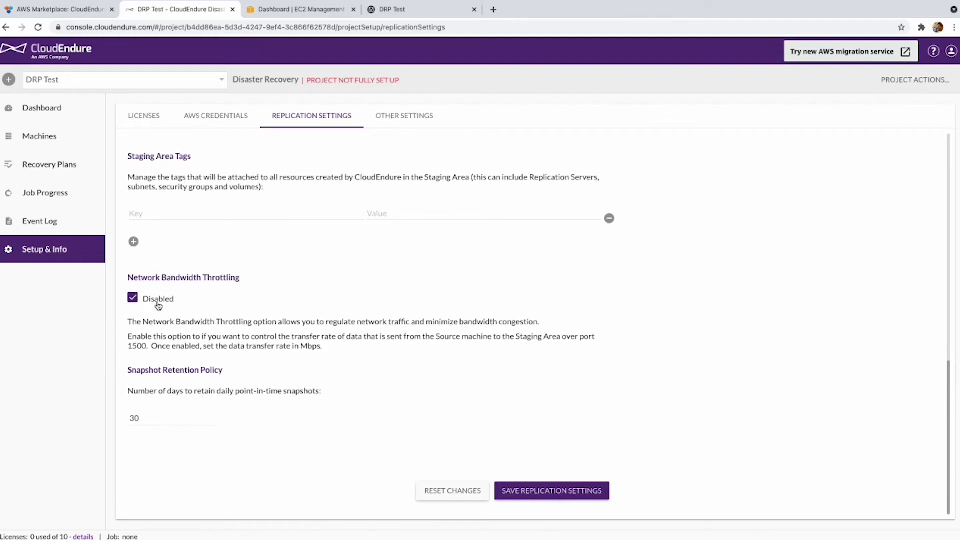
Save the replication settings, then check the source server's 'Testing CloudEndure DRP' page and address.
{"action": "left_click", "coordinate": [554, 490]}
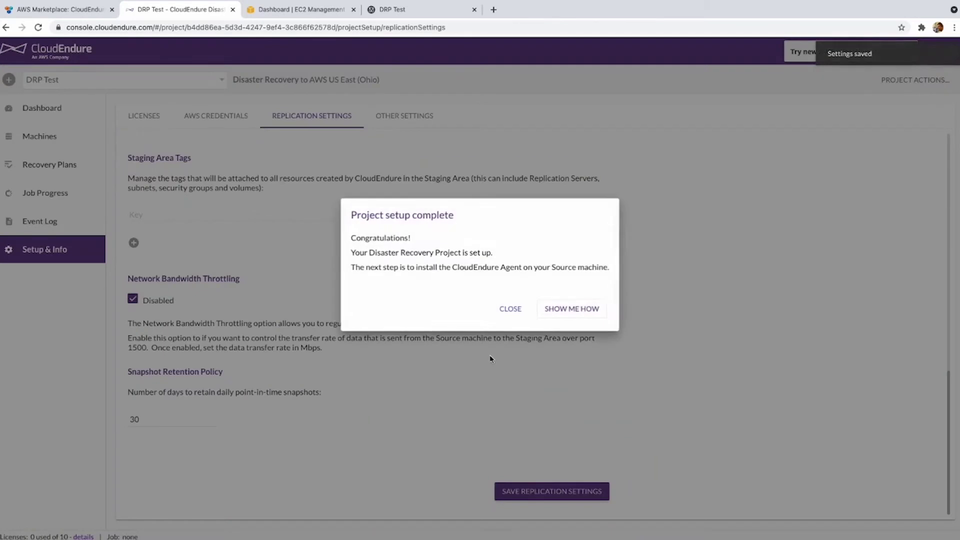
{"action": "left_click", "coordinate": [565, 310]}
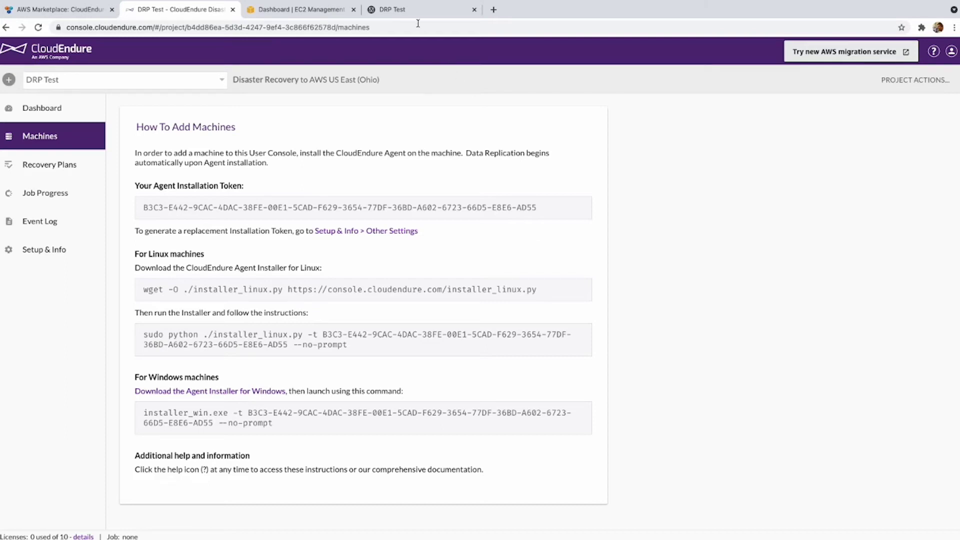
{"action": "left_click", "coordinate": [405, 8]}
{"action": "left_click", "coordinate": [389, 29]}
{"action": "left_click", "coordinate": [362, 140]}
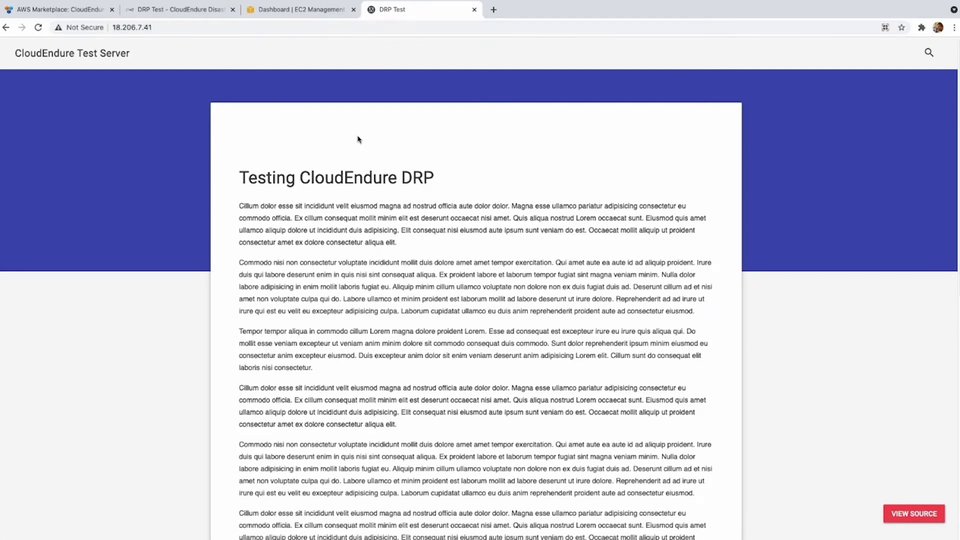
Copy the Linux agent wget download command for installer_linux.py from the add-machine instructions.
{"action": "left_click", "coordinate": [213, 15]}
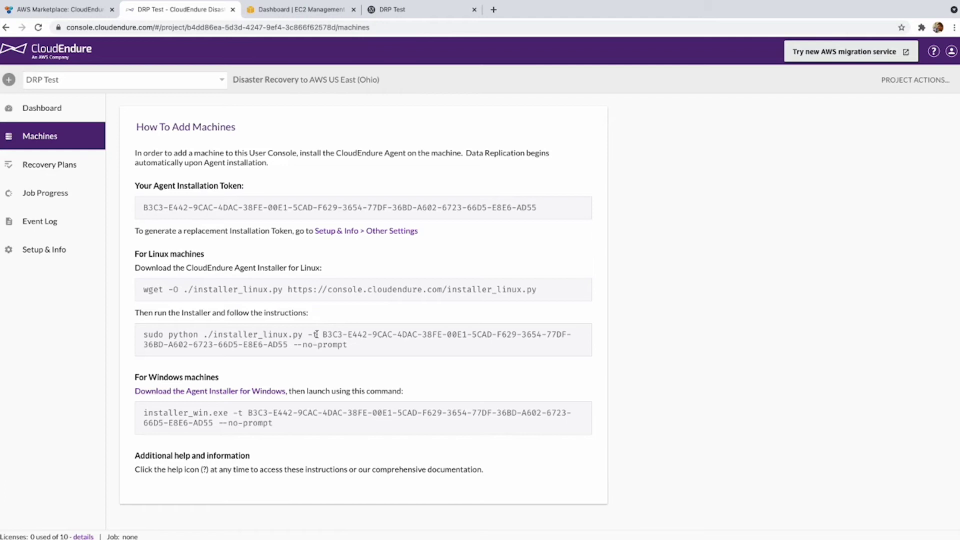
{"action": "left_click_drag", "start_coordinate": [322, 336], "coordinate": [285, 346]}
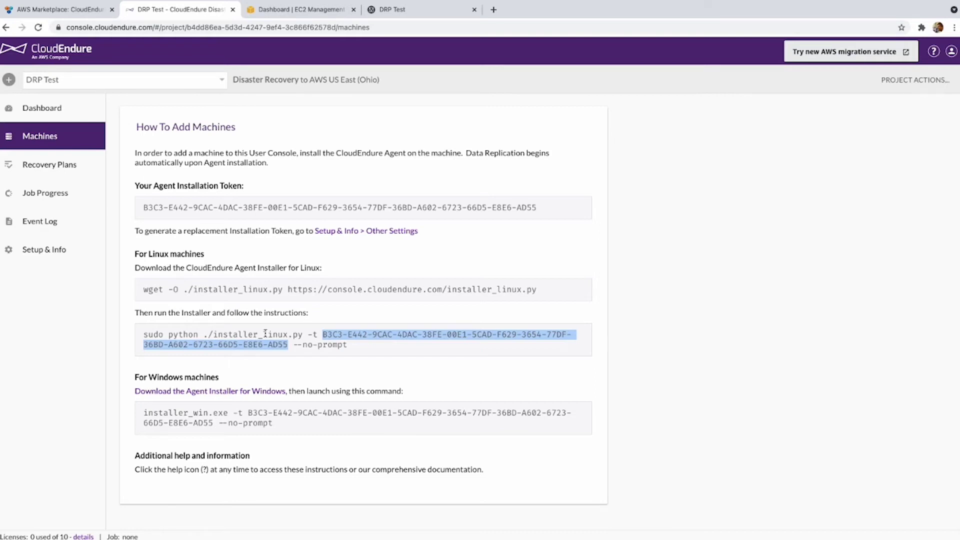
{"action": "triple_click", "coordinate": [273, 290]}
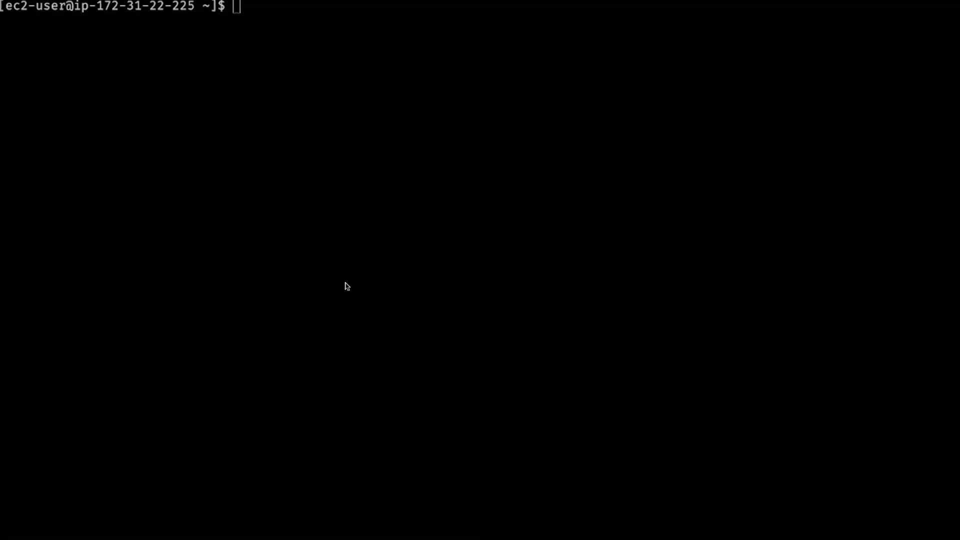
Download installer_linux.py on the source server and run the sudo python installer with the token.
{"action": "type", "text": "wget -O ./installer_linux.py https://console.cloudendure.com/installer_linux.py"}
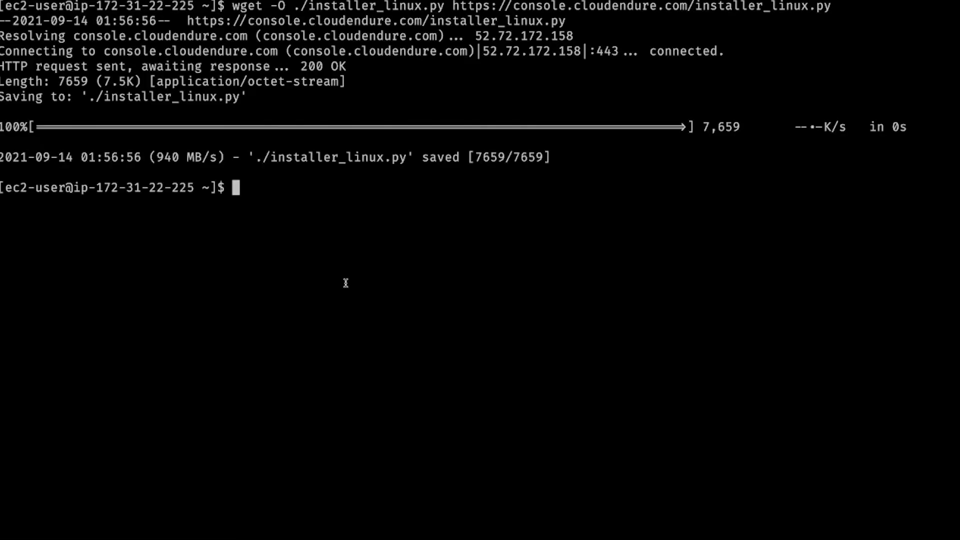
{"action": "key", "text": "ctrl+Left"}
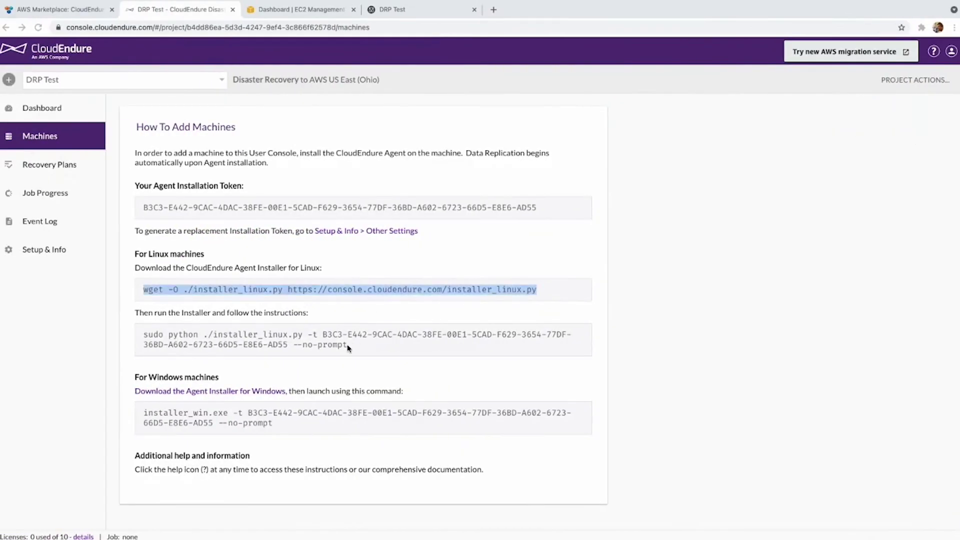
{"action": "triple_click", "coordinate": [348, 346]}
{"action": "key", "text": "super+c"}
{"action": "key", "text": "alt+Tab"}
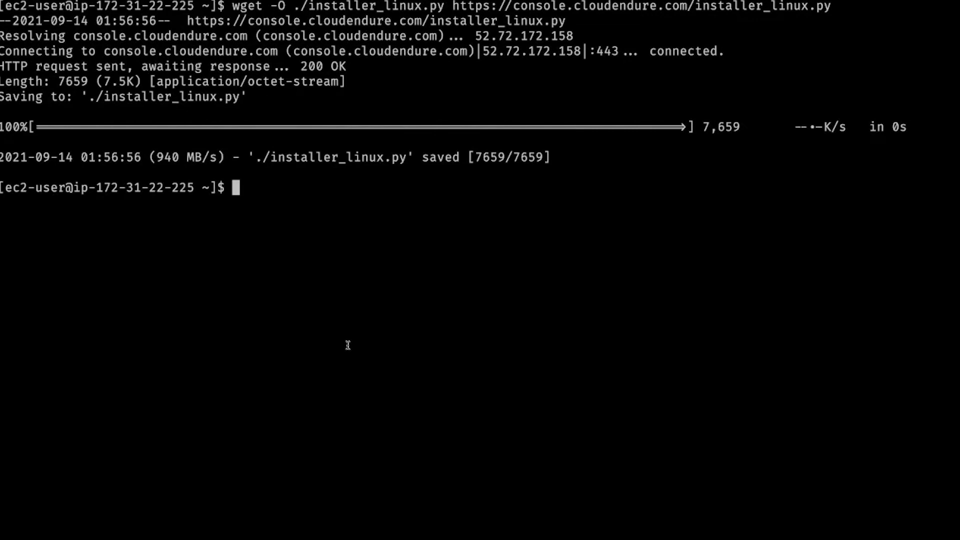
{"action": "key", "text": "super+v"}
{"action": "key", "text": "Return"}
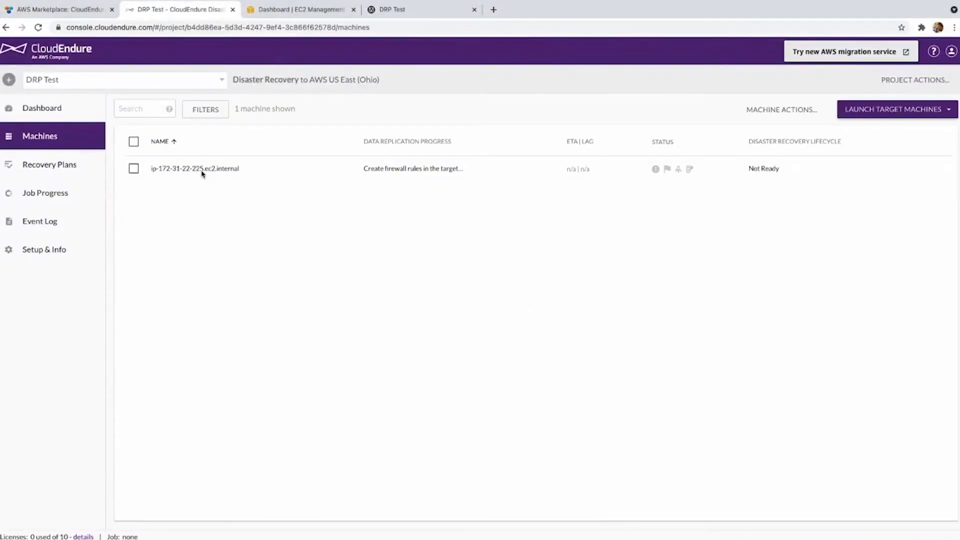
Open ip-172-31-22-225.ec2.internal, review its source hardware and packages, then show its Blueprint.
{"action": "left_click", "coordinate": [134, 169]}
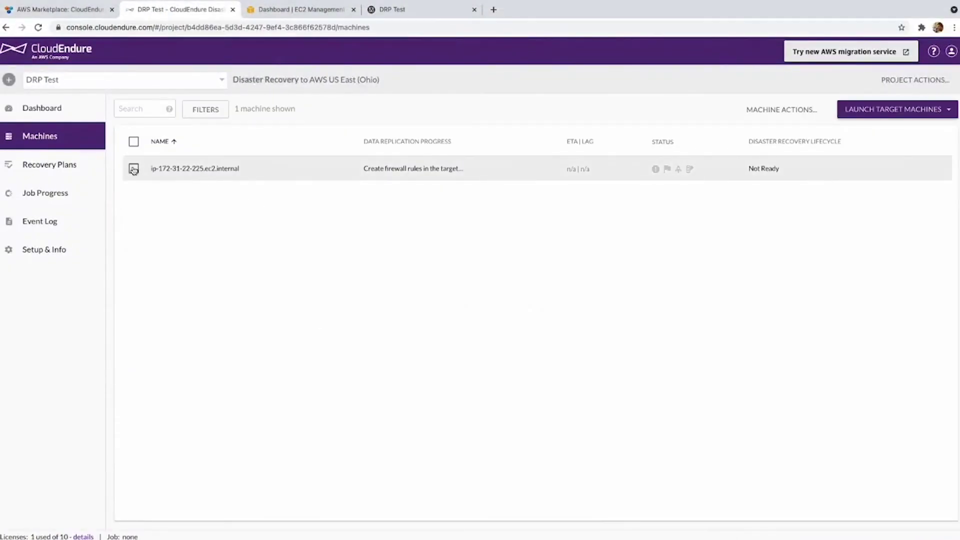
{"action": "left_click", "coordinate": [197, 175]}
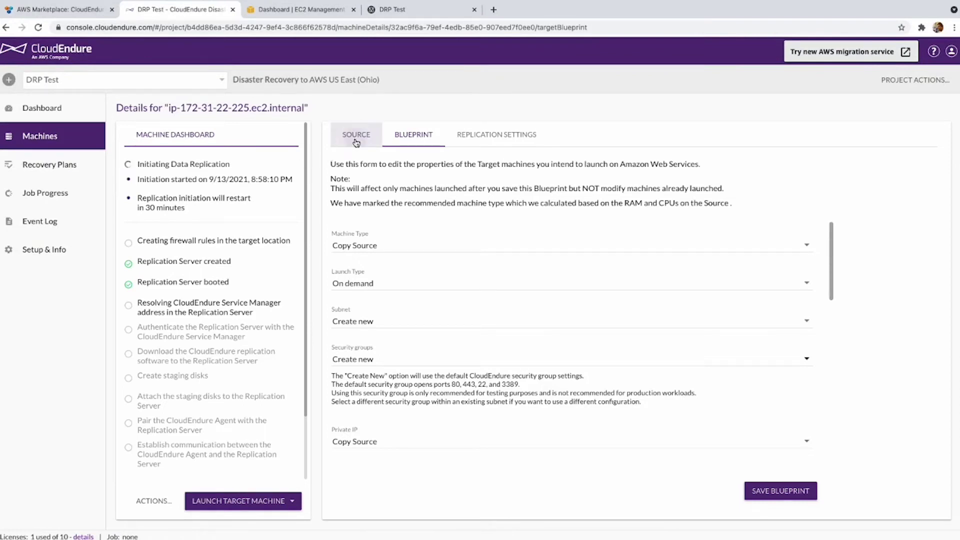
{"action": "left_click", "coordinate": [356, 142]}
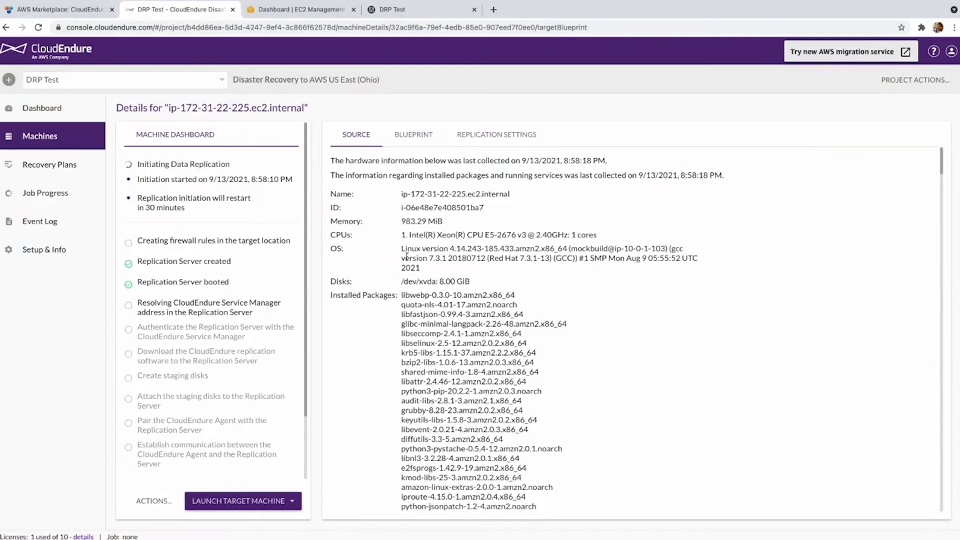
{"action": "scroll", "coordinate": [400, 255], "scroll_direction": "down", "scroll_amount": 10}
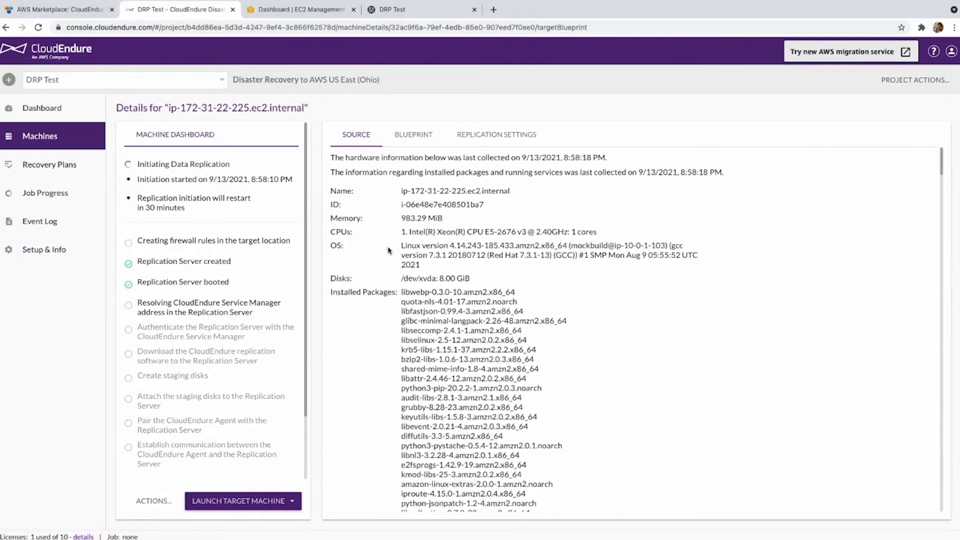
{"action": "scroll", "coordinate": [386, 249], "scroll_direction": "up", "scroll_amount": 10}
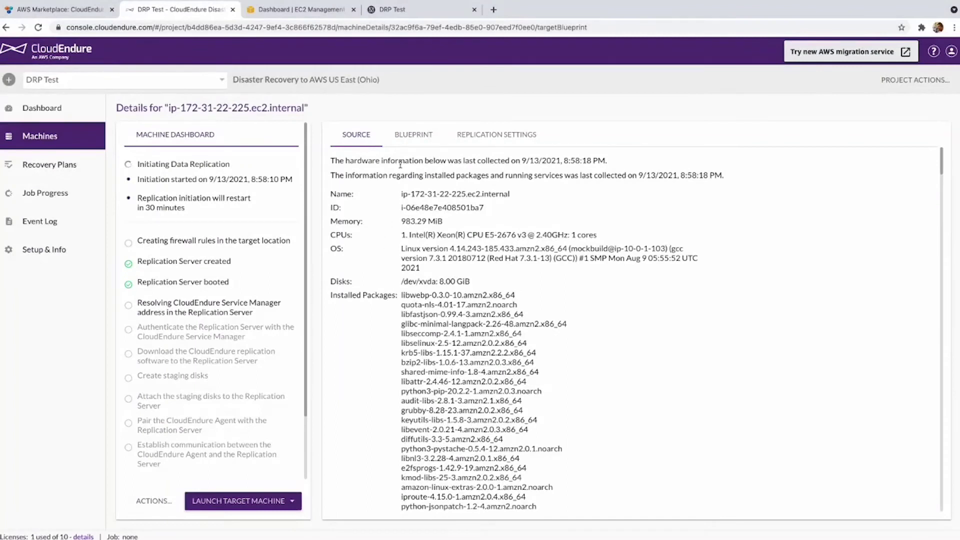
{"action": "left_click", "coordinate": [405, 146]}
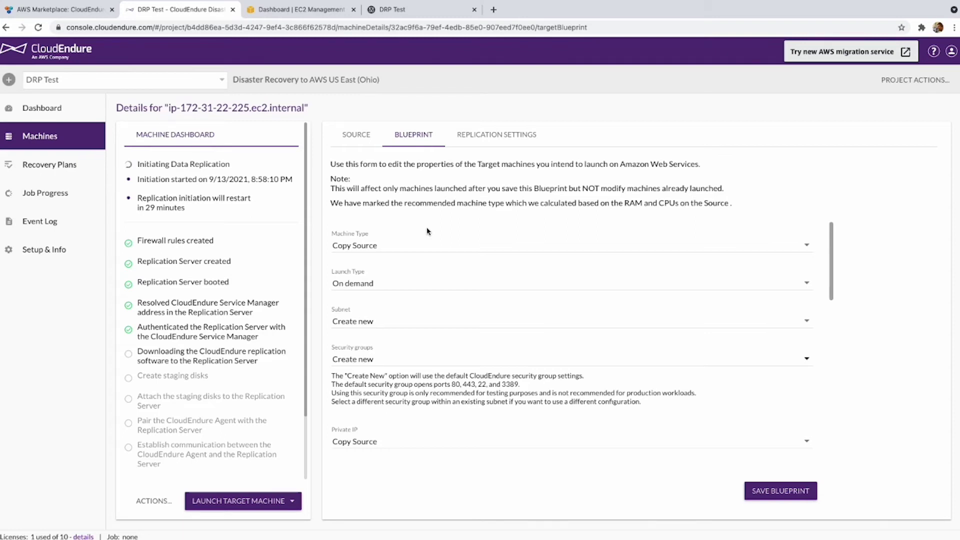
Allocate a new Elastic IP in the Ohio region and name it WebServer-Recovery.
{"action": "left_click", "coordinate": [300, 9]}
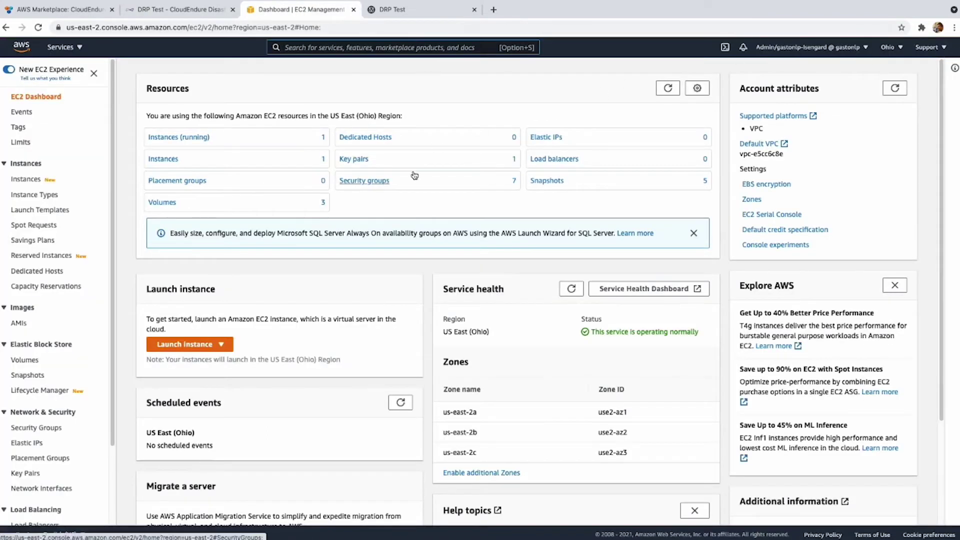
{"action": "left_click", "coordinate": [545, 140]}
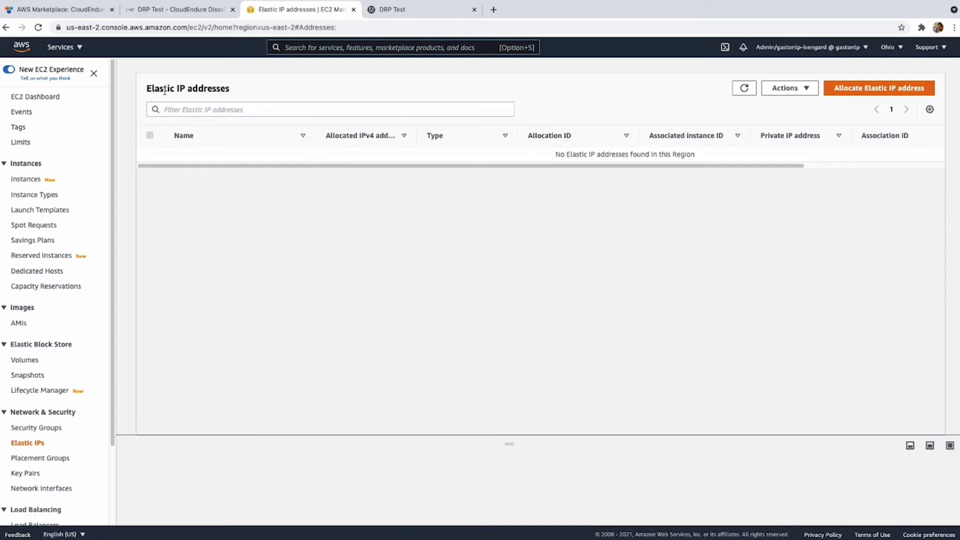
{"action": "left_click", "coordinate": [860, 93]}
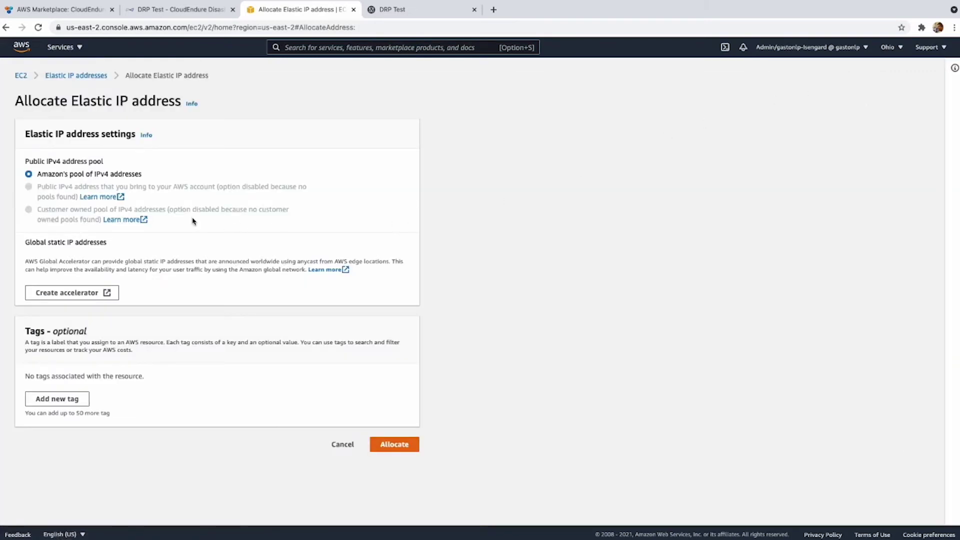
{"action": "left_click", "coordinate": [391, 443]}
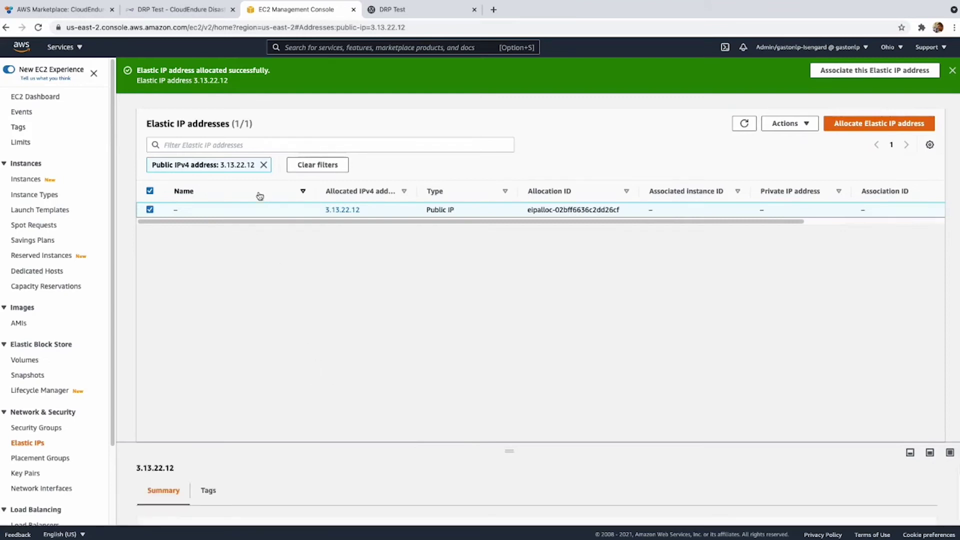
{"action": "mouse_move", "coordinate": [185, 212]}
{"action": "left_click", "coordinate": [184, 209]}
{"action": "left_click", "coordinate": [221, 223]}
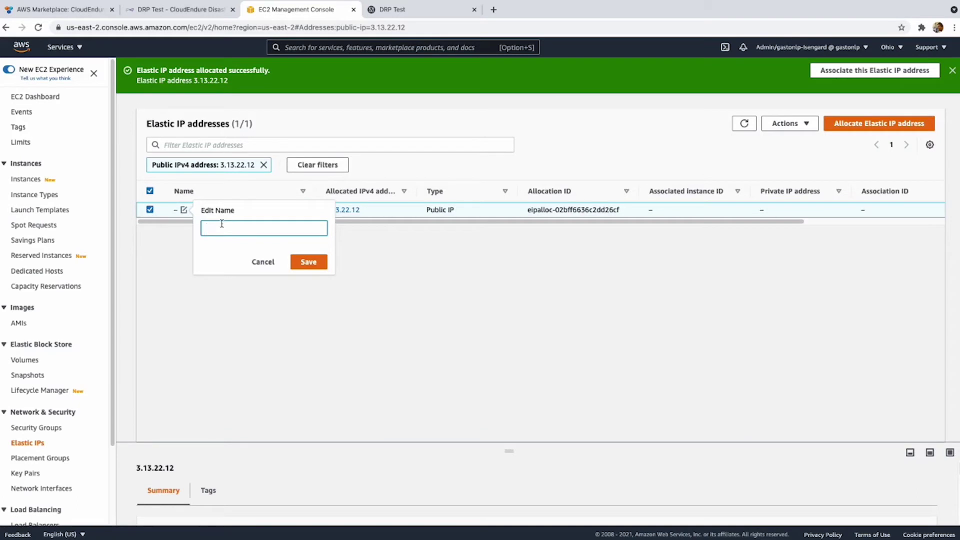
{"action": "type", "text": "WebServer-Recovery"}
{"action": "left_click", "coordinate": [314, 265]}
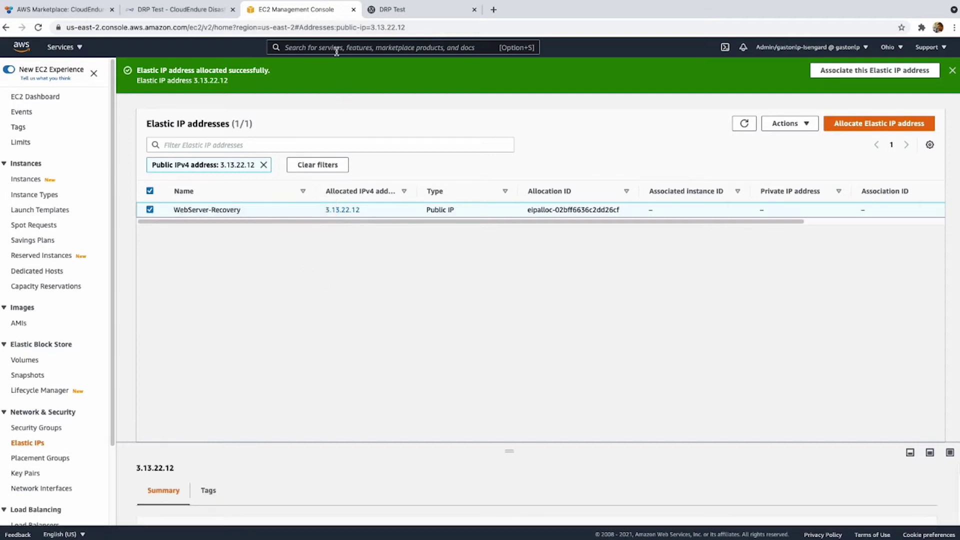
Check the test server's address, select the new IP 3.13.22.12, and search services for 'route 53'.
{"action": "left_click", "coordinate": [395, 10]}
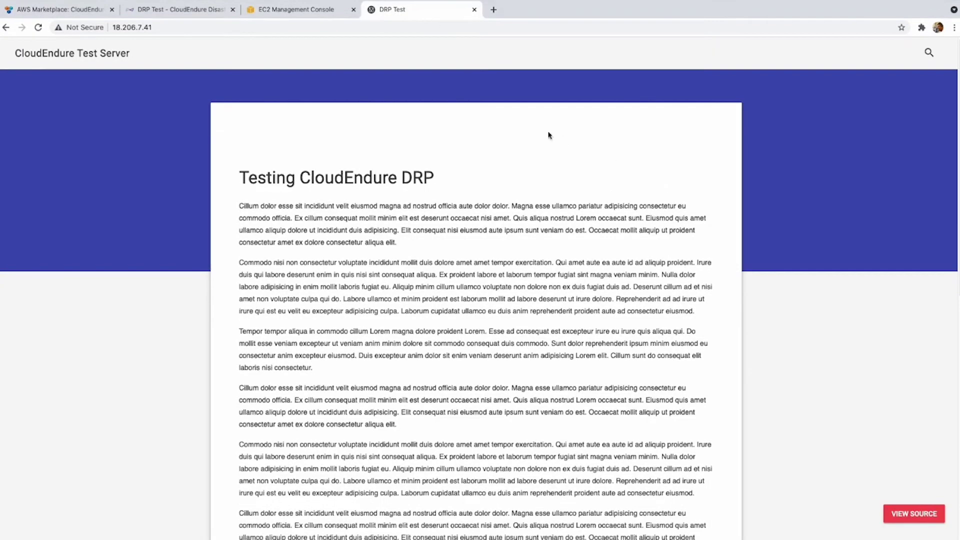
{"action": "left_click", "coordinate": [165, 26]}
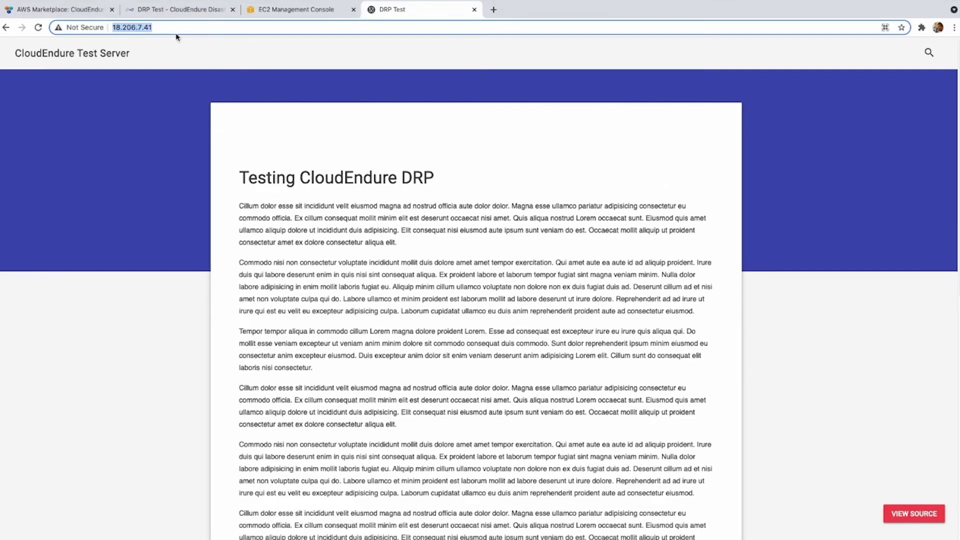
{"action": "left_click", "coordinate": [320, 10]}
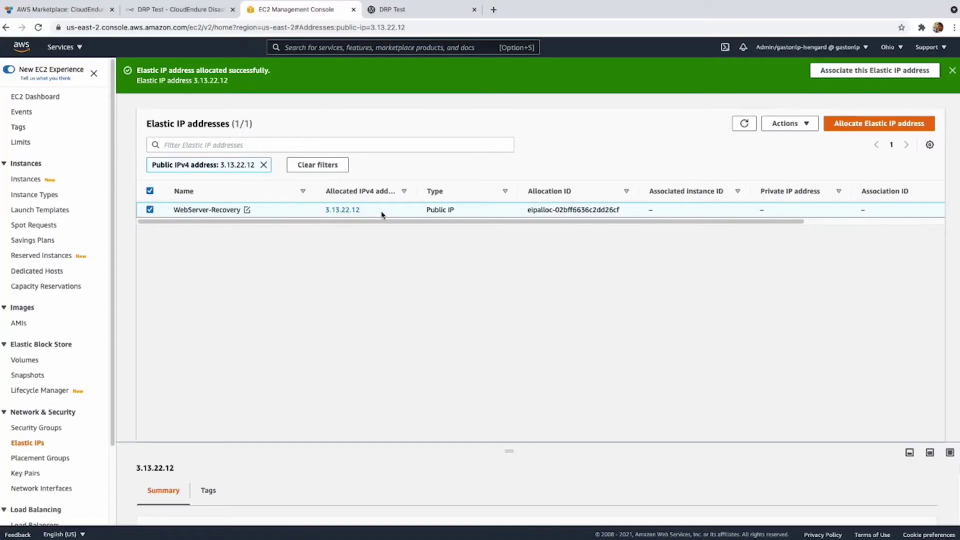
{"action": "double_click", "coordinate": [342, 210]}
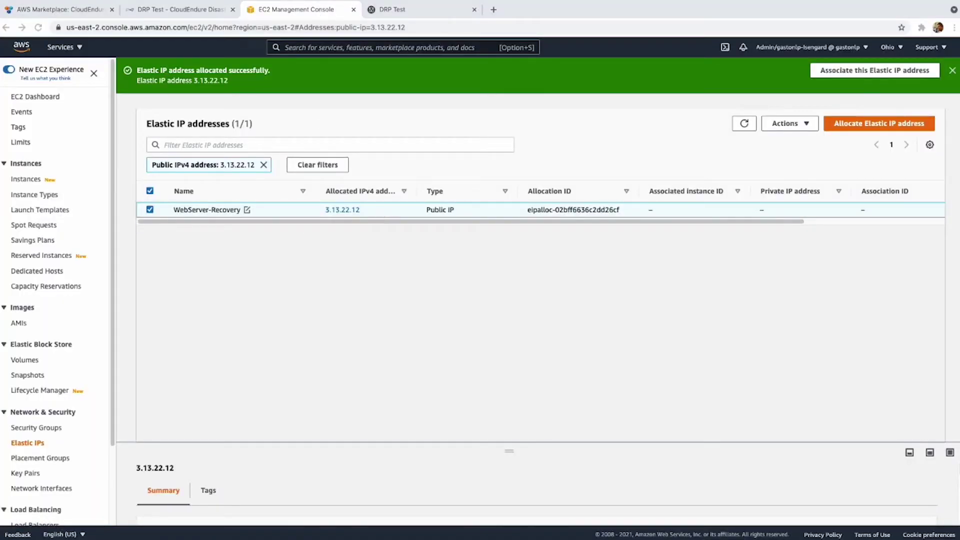
{"action": "left_click", "coordinate": [342, 47]}
{"action": "type", "text": "route 53"}
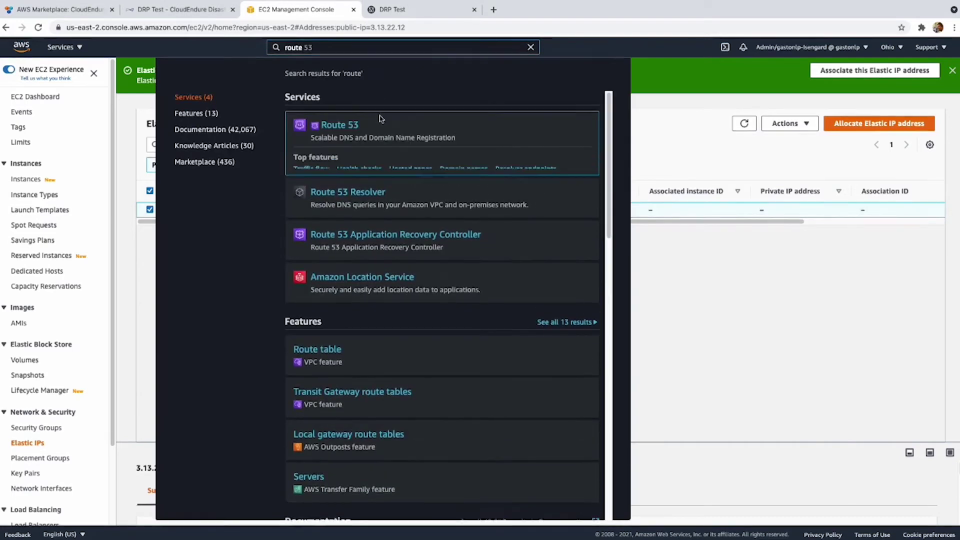
In the ocktank.tk hosted zone, start a new record using the Failover routing policy.
{"action": "left_click", "coordinate": [358, 129]}
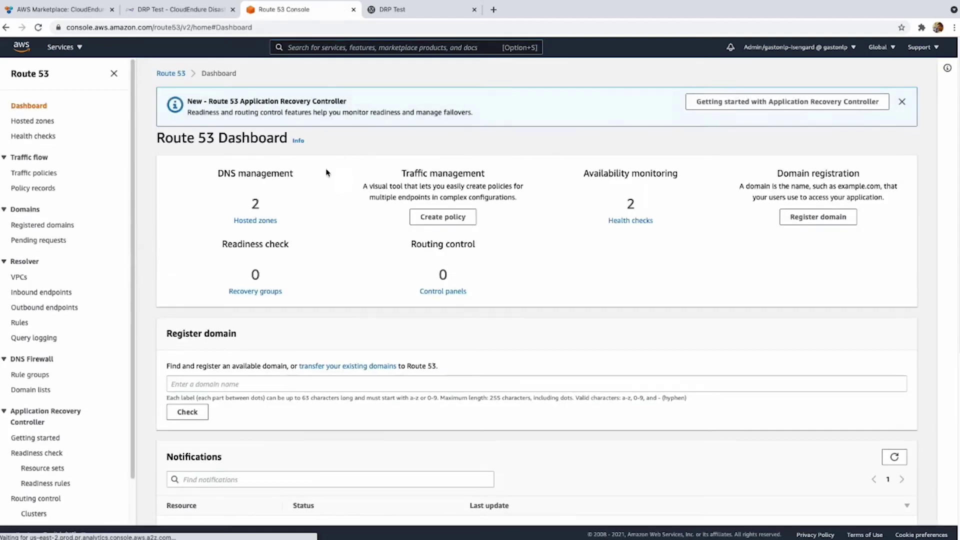
{"action": "left_click", "coordinate": [256, 220]}
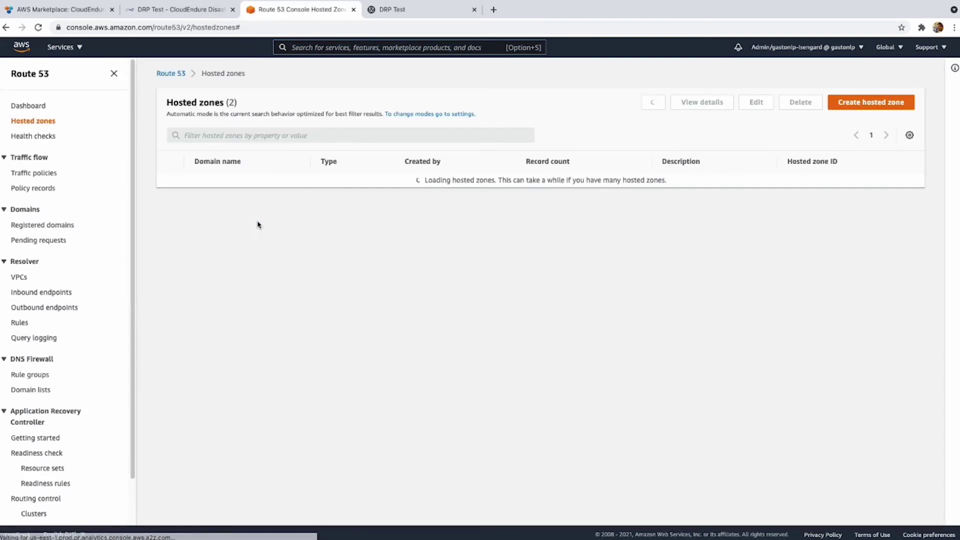
{"action": "left_click", "coordinate": [210, 195]}
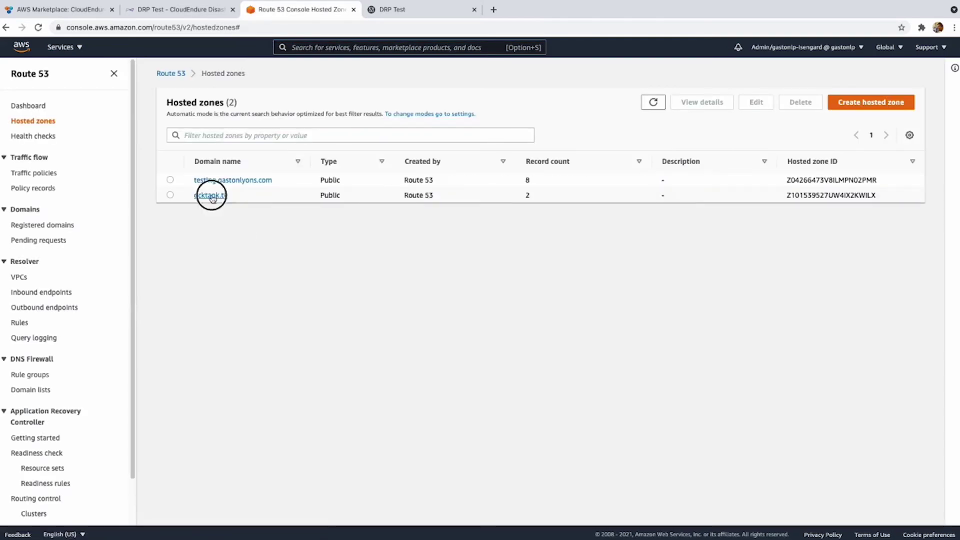
{"action": "left_click", "coordinate": [851, 219]}
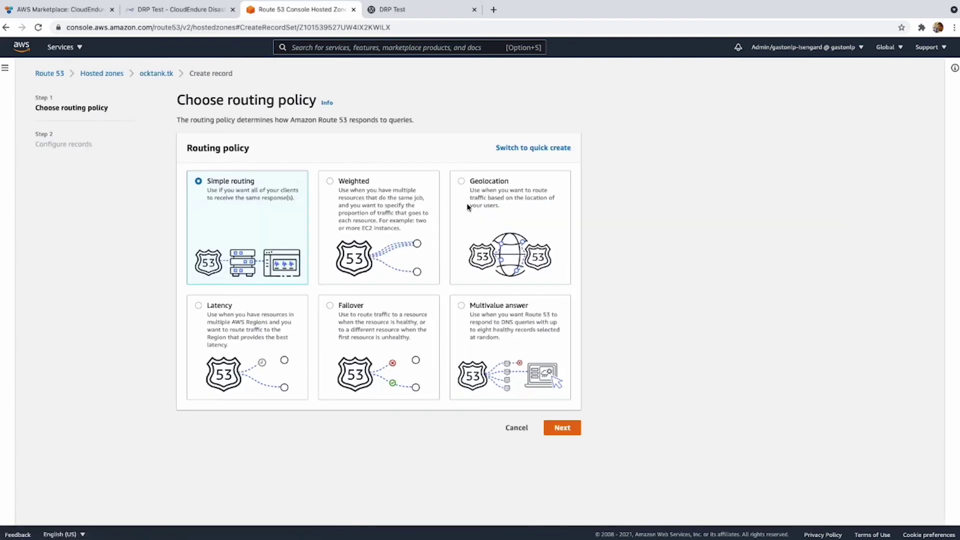
{"action": "left_click", "coordinate": [381, 315]}
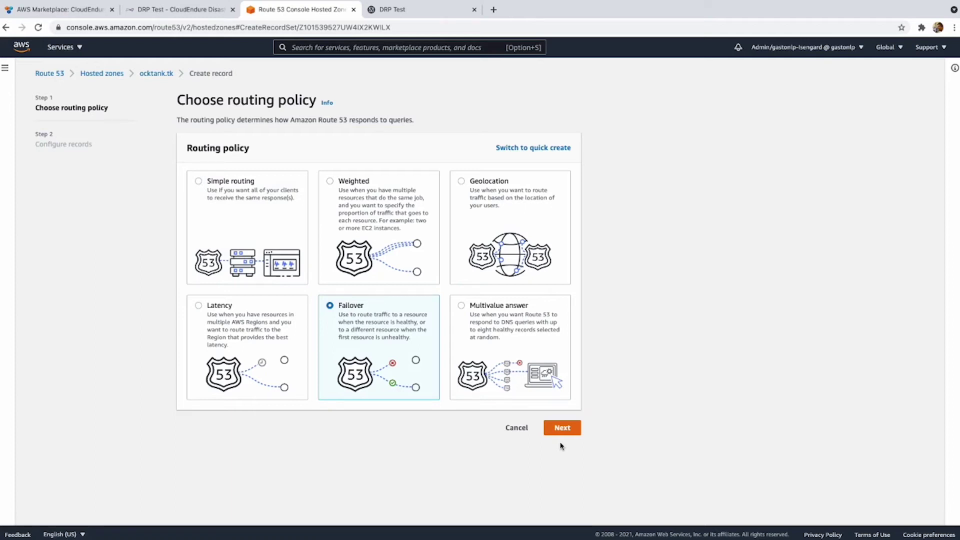
{"action": "left_click", "coordinate": [561, 428]}
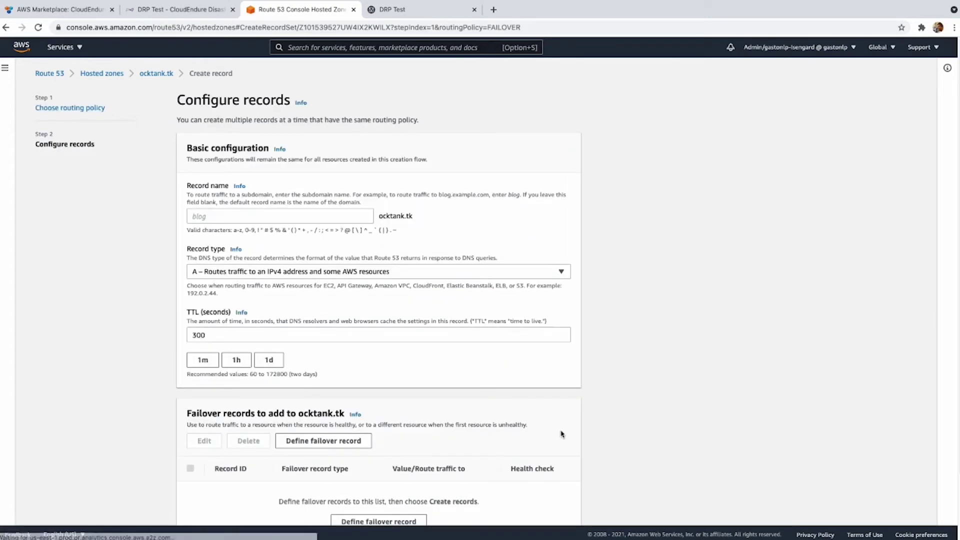
Name the record www, keep type A, and set its TTL to 15 seconds.
{"action": "left_click", "coordinate": [297, 216]}
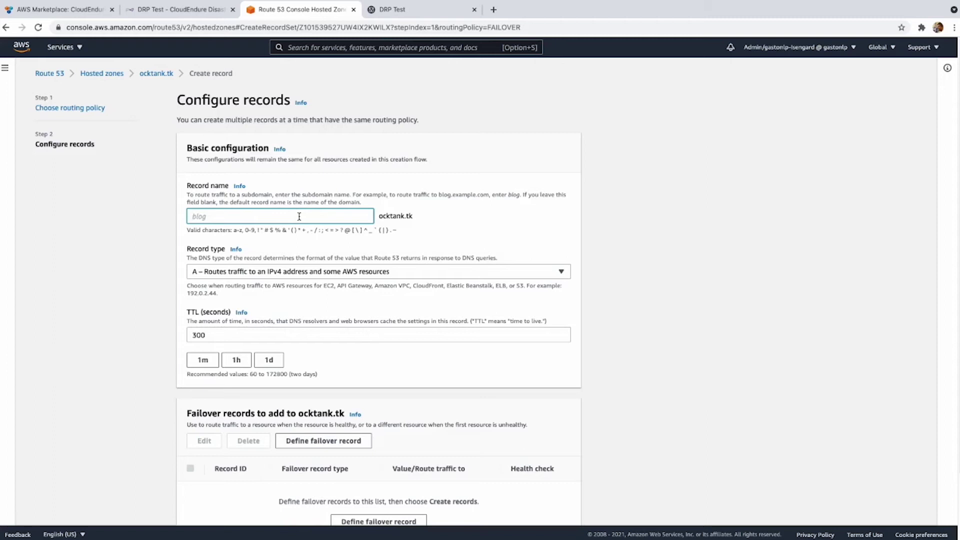
{"action": "type", "text": "www"}
{"action": "left_click", "coordinate": [348, 271]}
{"action": "left_click", "coordinate": [348, 270]}
{"action": "double_click", "coordinate": [265, 329]}
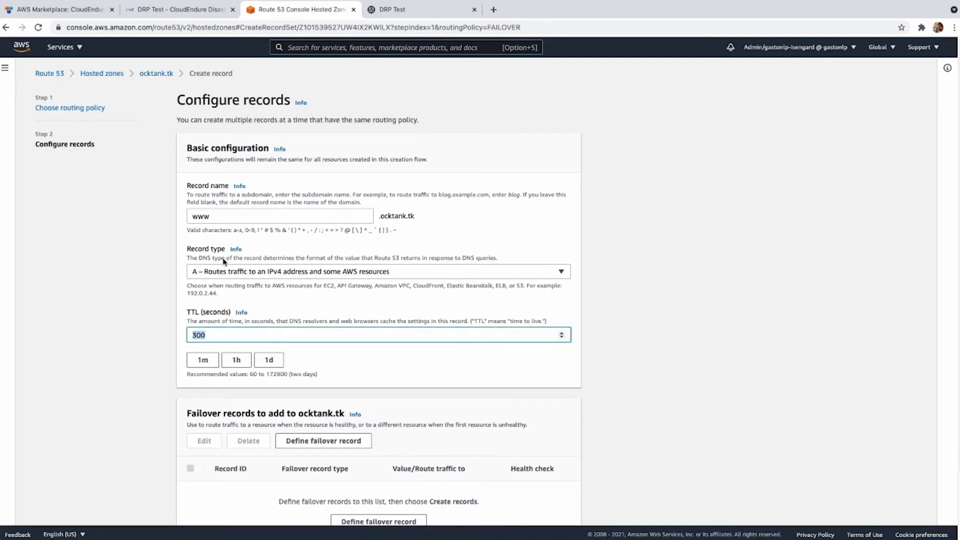
{"action": "type", "text": "15"}
{"action": "left_click", "coordinate": [149, 289]}
{"action": "scroll", "coordinate": [146, 288], "scroll_direction": "down", "scroll_amount": 1}
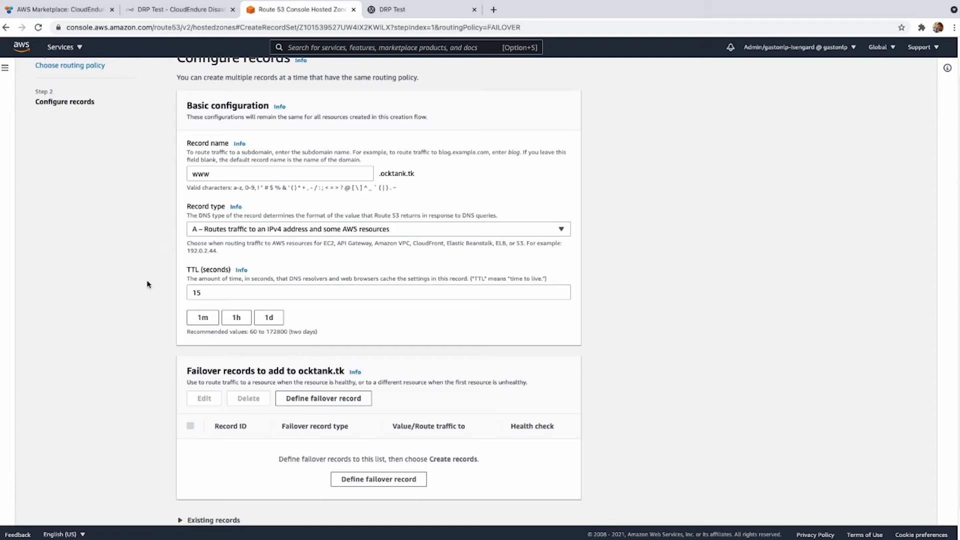
{"action": "scroll", "coordinate": [147, 288], "scroll_direction": "down", "scroll_amount": 1}
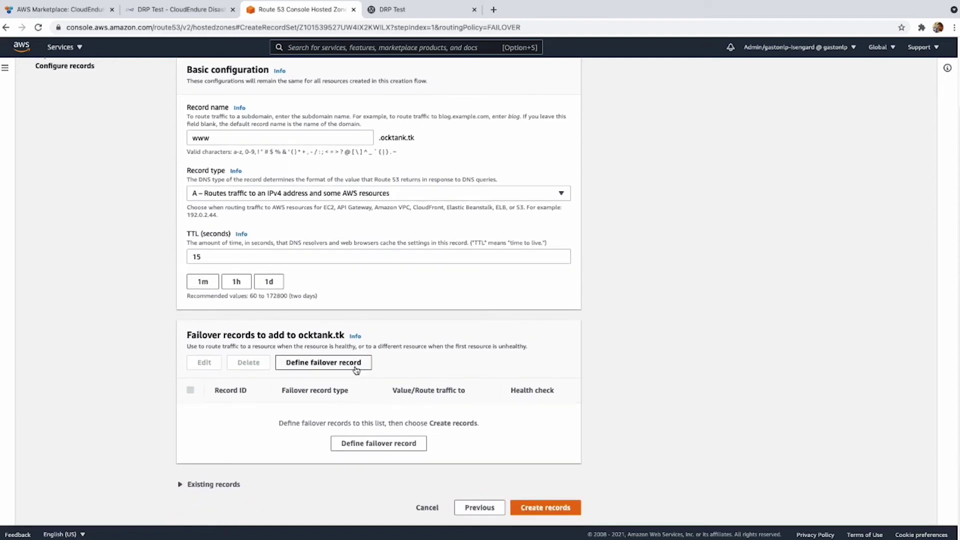
{"action": "left_click", "coordinate": [356, 368]}
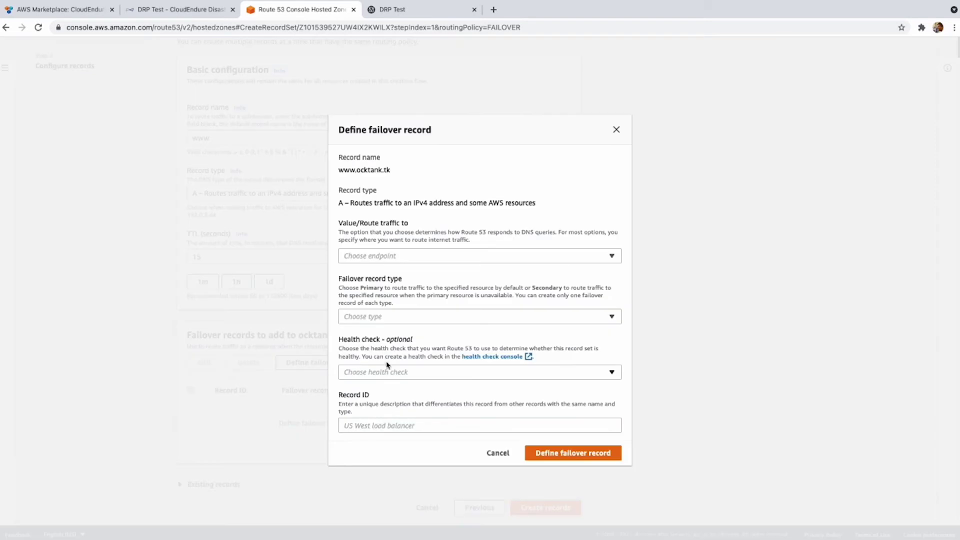
Point the failover record at IP 18.206.7.41 as Primary, using the Primary health check.
{"action": "left_click", "coordinate": [424, 256]}
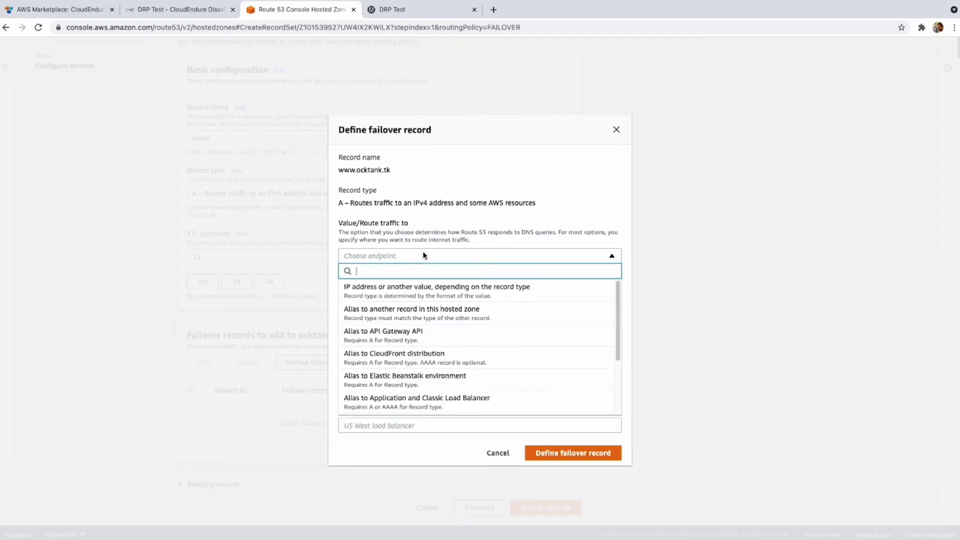
{"action": "left_click", "coordinate": [433, 297]}
{"action": "left_click", "coordinate": [420, 251]}
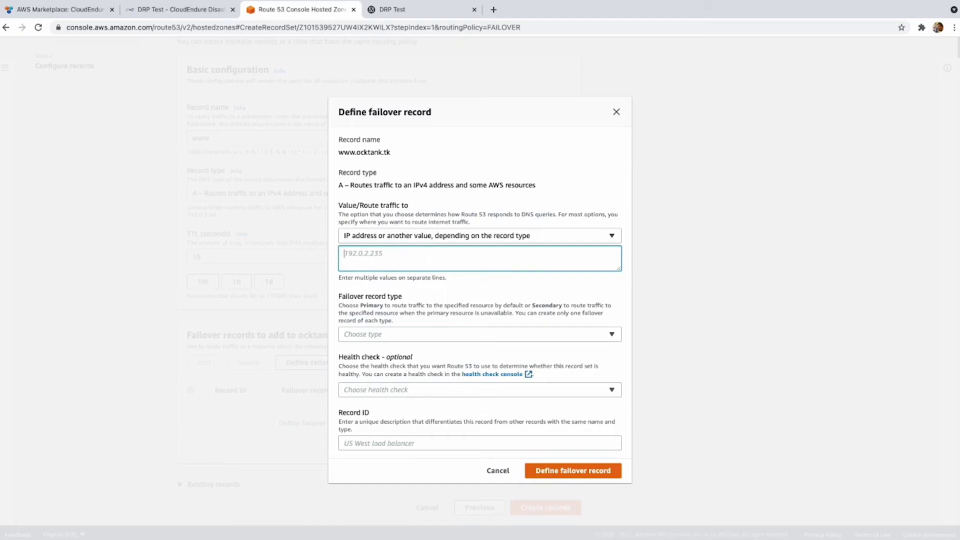
{"action": "key", "text": "super+Tab"}
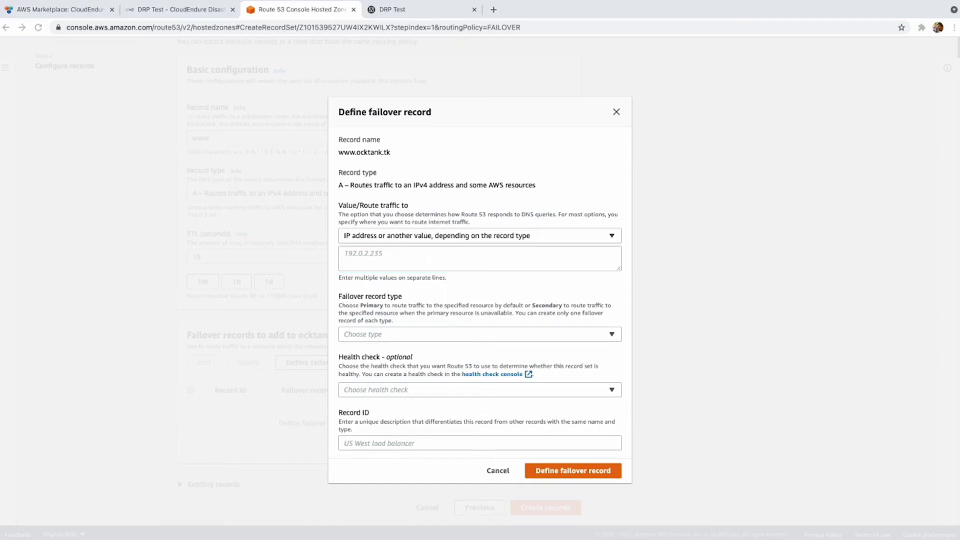
{"action": "key", "text": "super+Tab"}
{"action": "type", "text": "18.206.7.41"}
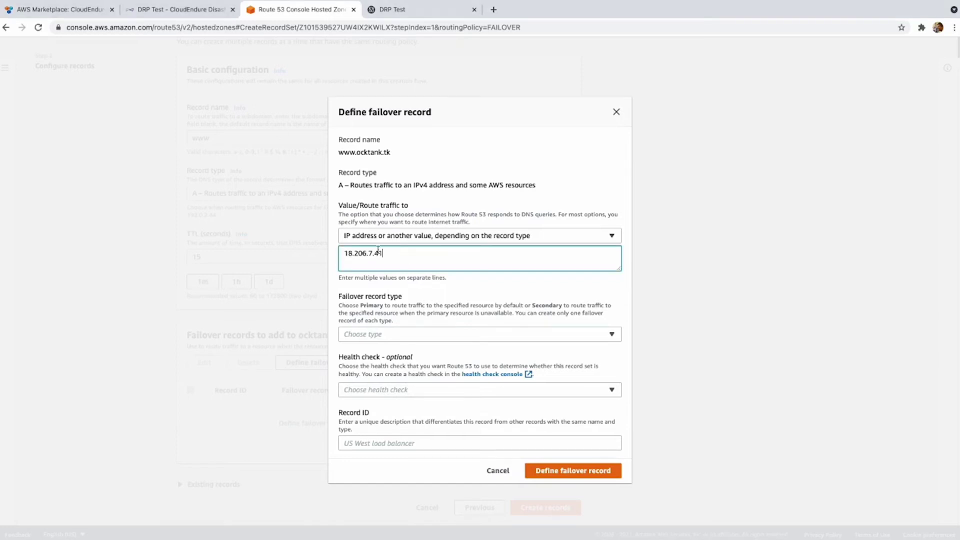
{"action": "left_click", "coordinate": [428, 334]}
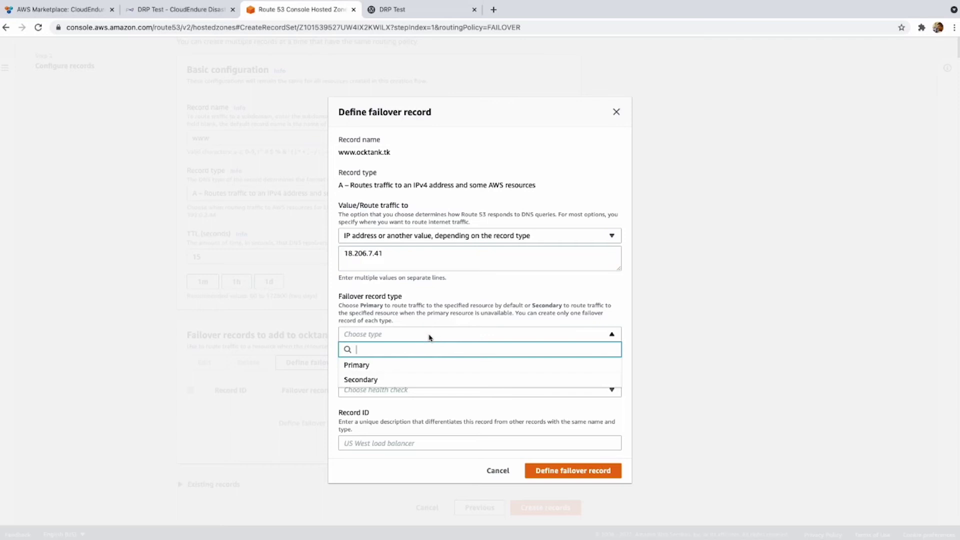
{"action": "left_click", "coordinate": [427, 365]}
{"action": "left_click", "coordinate": [439, 390]}
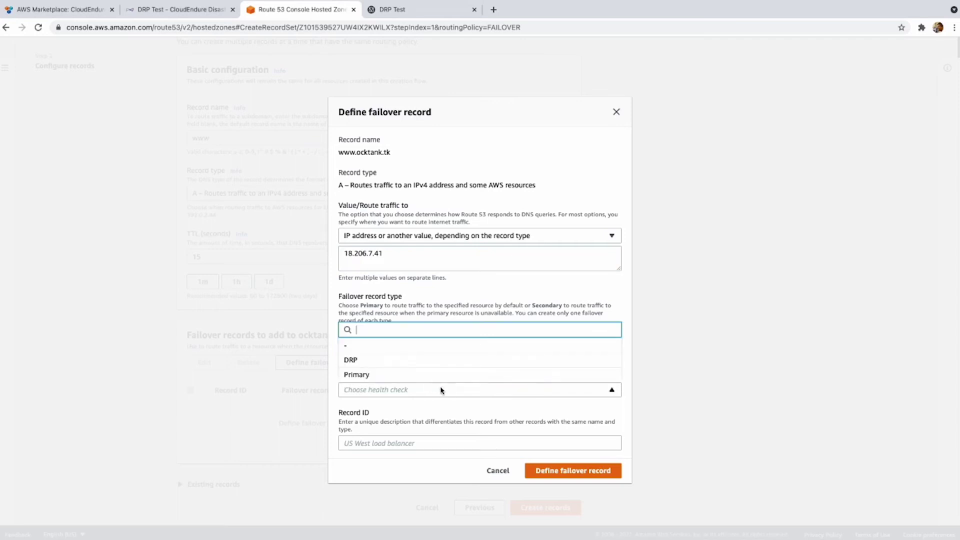
{"action": "left_click", "coordinate": [393, 375]}
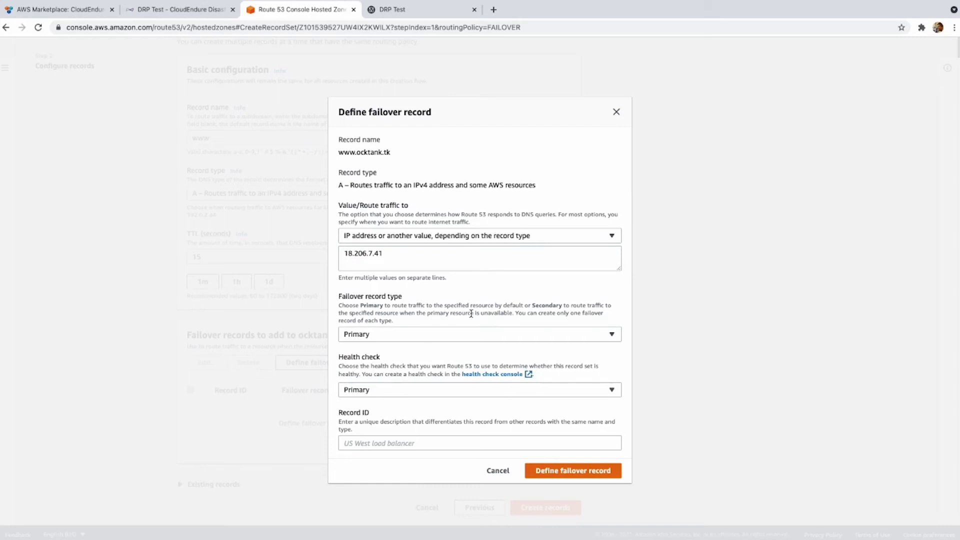
Give it record ID 'Primary', create the record, and review it and the health checks list.
{"action": "left_click", "coordinate": [441, 447]}
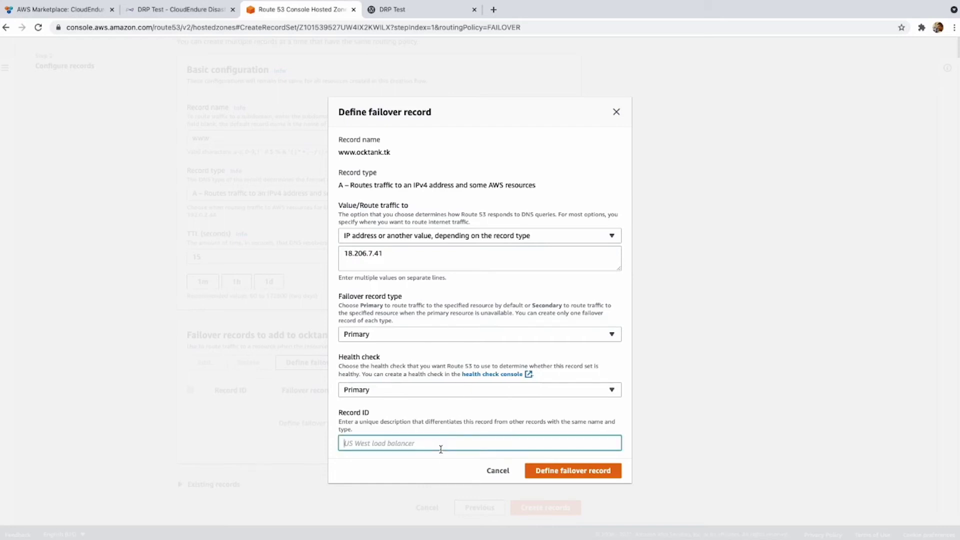
{"action": "type", "text": "Primary"}
{"action": "left_click", "coordinate": [568, 473]}
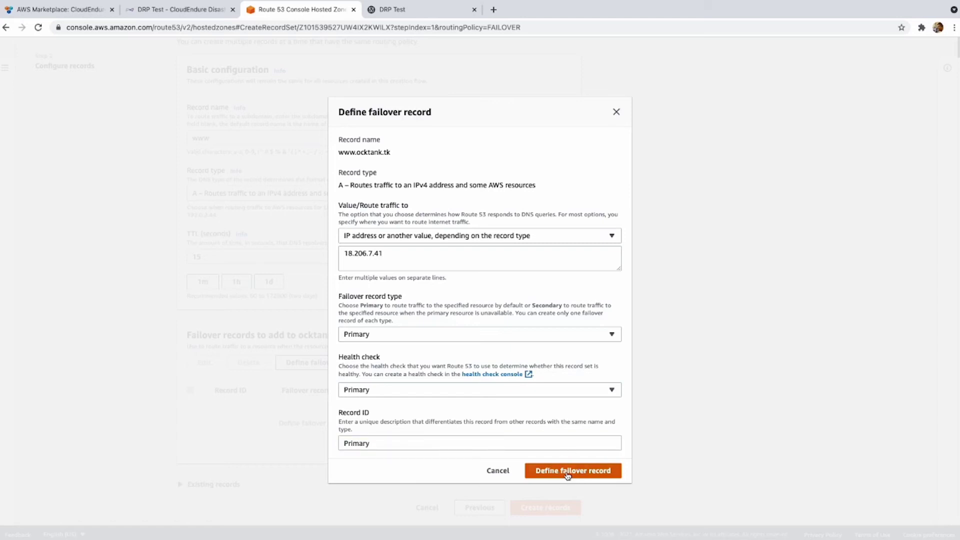
{"action": "left_click", "coordinate": [558, 508]}
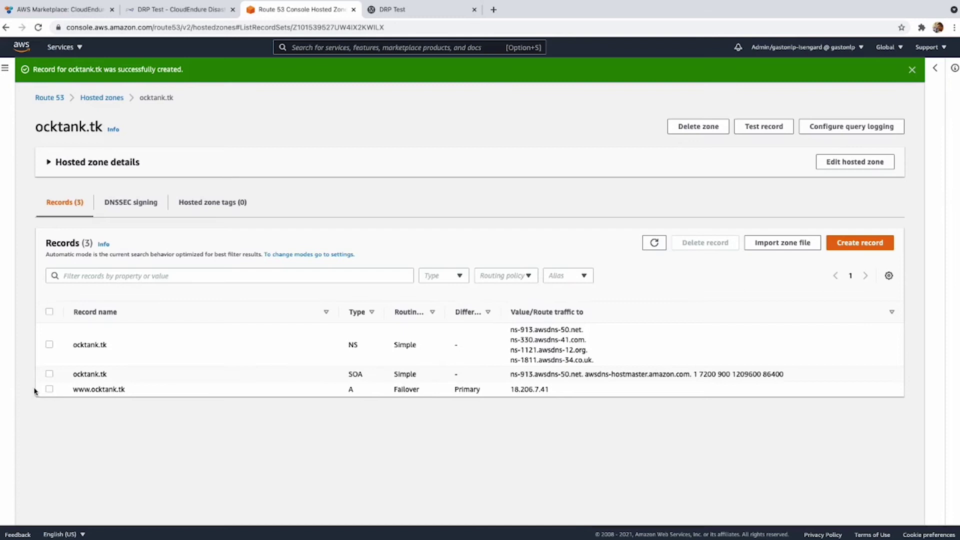
{"action": "left_click", "coordinate": [49, 389]}
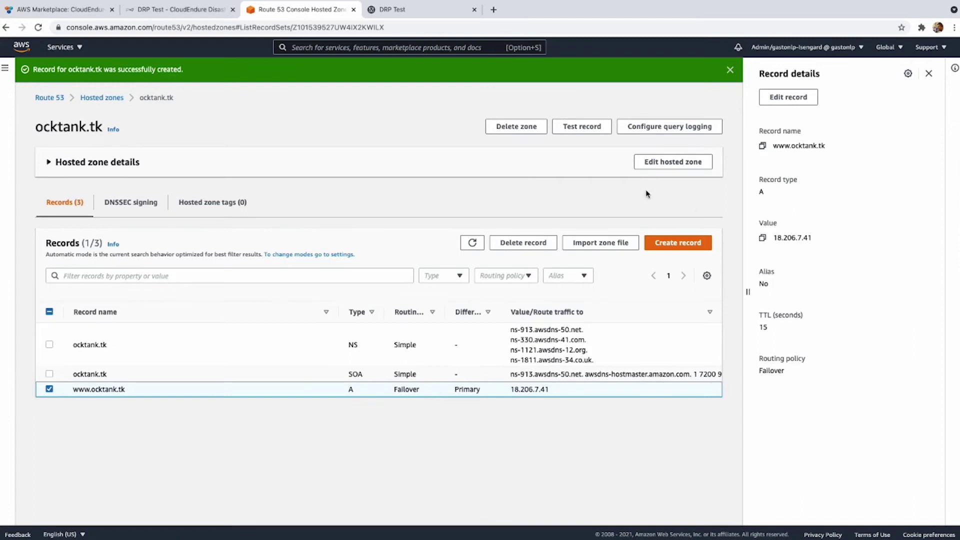
{"action": "left_click", "coordinate": [5, 69]}
{"action": "left_click", "coordinate": [50, 136]}
Start a health check named Secondary that monitors 3.13.22.12 over HTTP on port 80.
{"action": "left_click", "coordinate": [170, 73]}
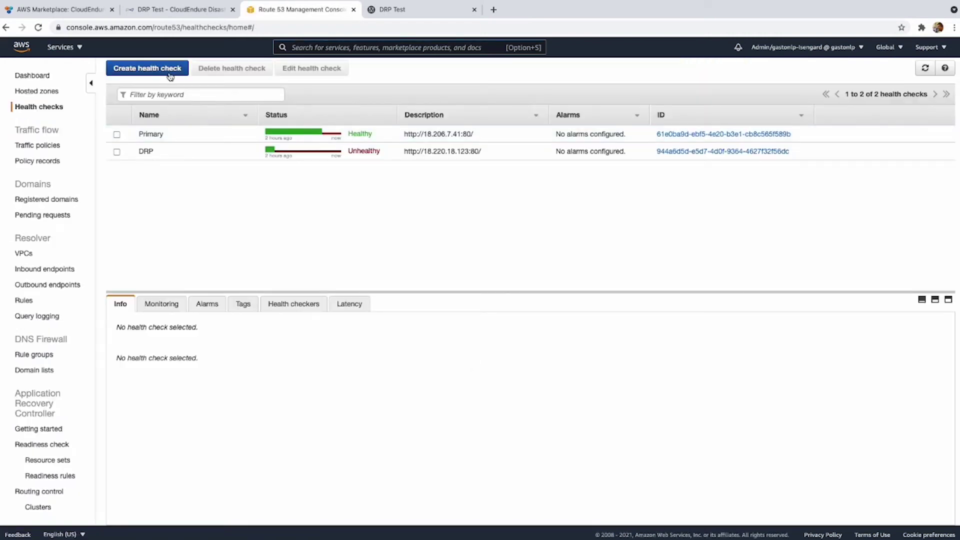
{"action": "left_click", "coordinate": [398, 160]}
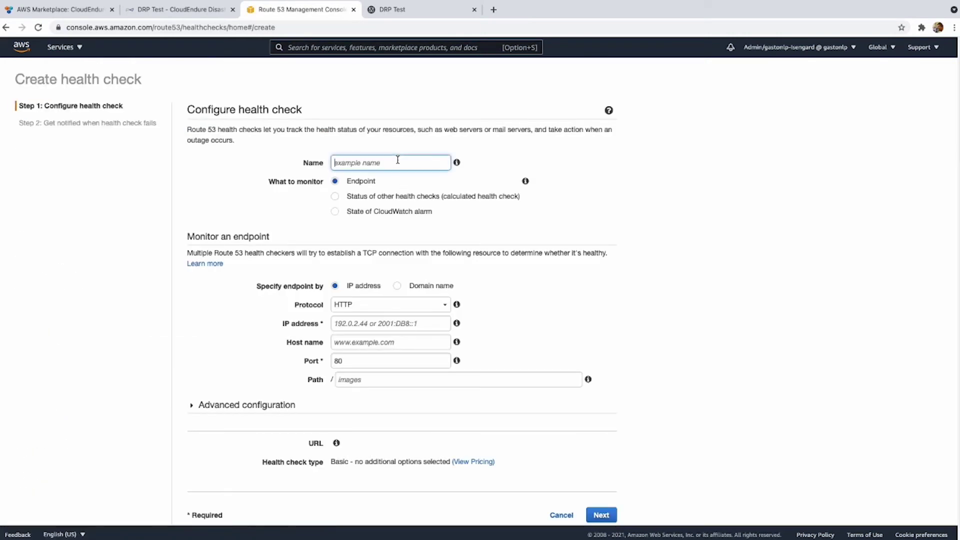
{"action": "type", "text": "Secondary"}
{"action": "key", "text": "super+Tab"}
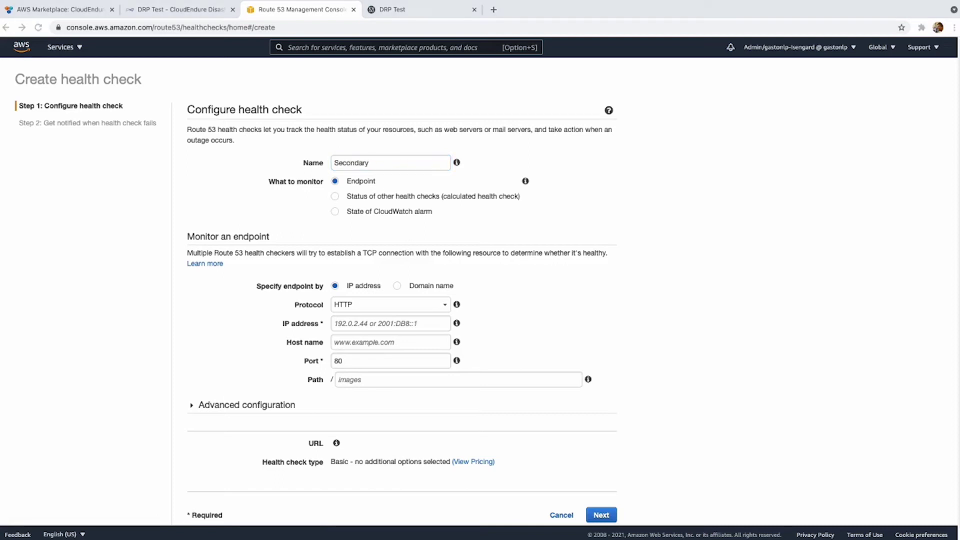
{"action": "left_click", "coordinate": [416, 324]}
{"action": "type", "text": "3.13.22.12"}
{"action": "left_click", "coordinate": [384, 361]}
{"action": "scroll", "coordinate": [387, 332], "scroll_direction": "down", "scroll_amount": 1}
{"action": "left_click", "coordinate": [368, 292]}
{"action": "left_click", "coordinate": [368, 305]}
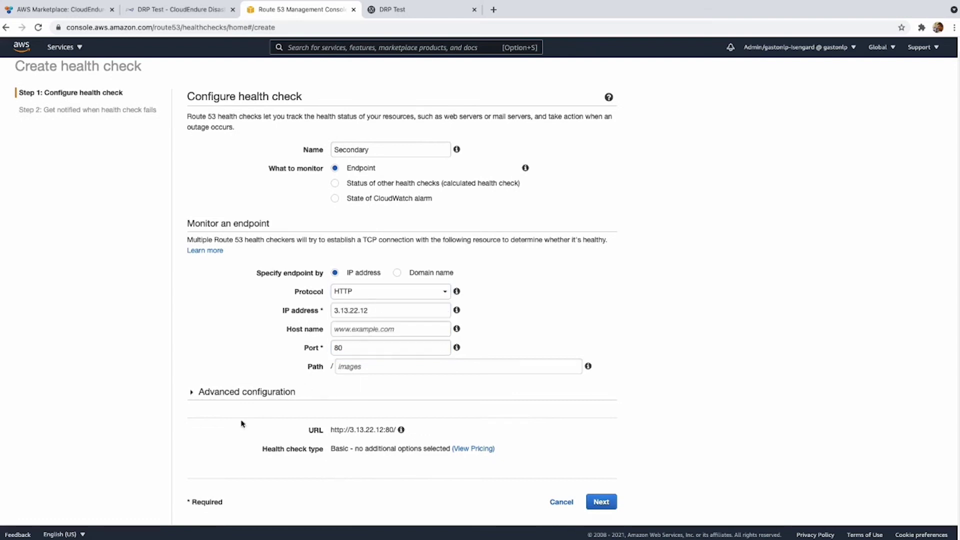
Use a 10-second interval and failure threshold 1, create the check, then return to Hosted zones.
{"action": "left_click", "coordinate": [198, 394]}
{"action": "left_click", "coordinate": [465, 412]}
{"action": "double_click", "coordinate": [423, 435]}
{"action": "type", "text": "1"}
{"action": "scroll", "coordinate": [632, 450], "scroll_direction": "down", "scroll_amount": 5}
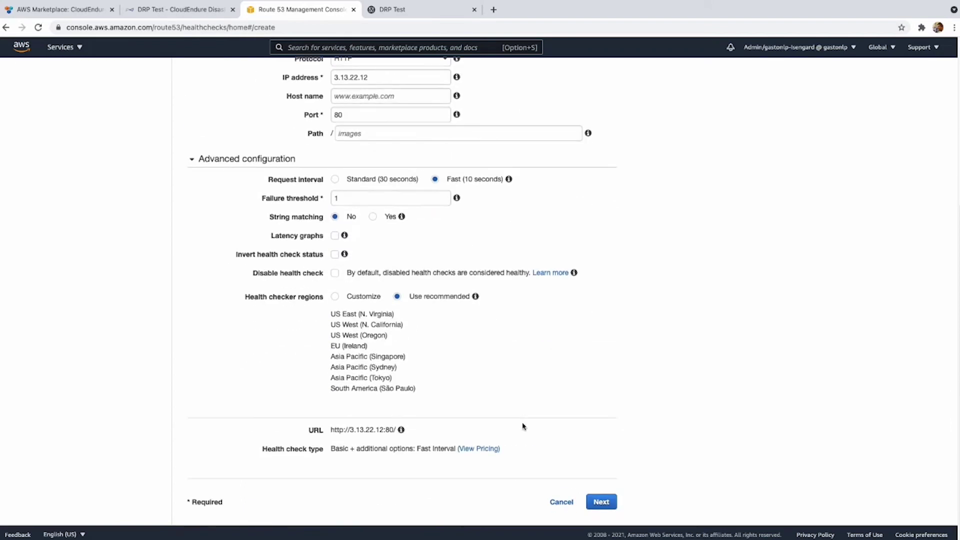
{"action": "left_click", "coordinate": [610, 500]}
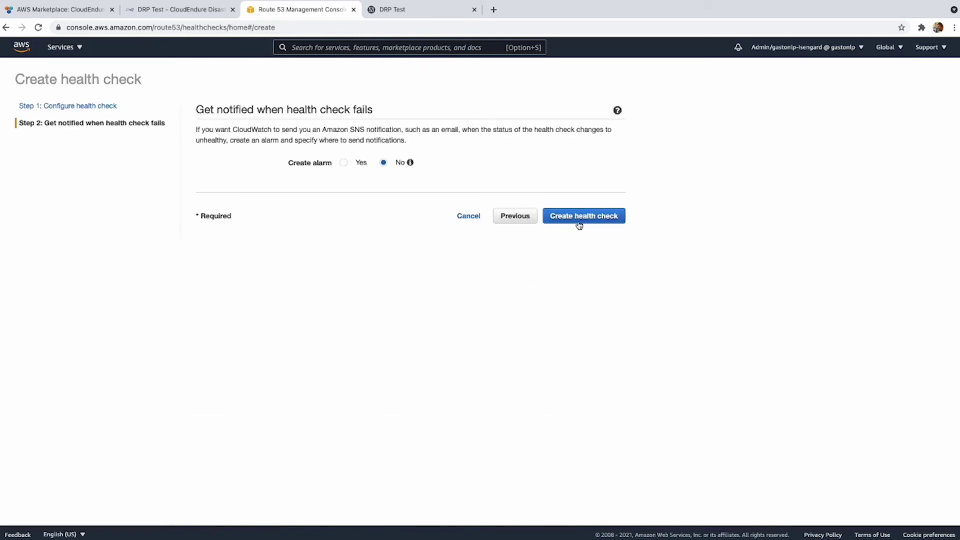
{"action": "left_click", "coordinate": [579, 224]}
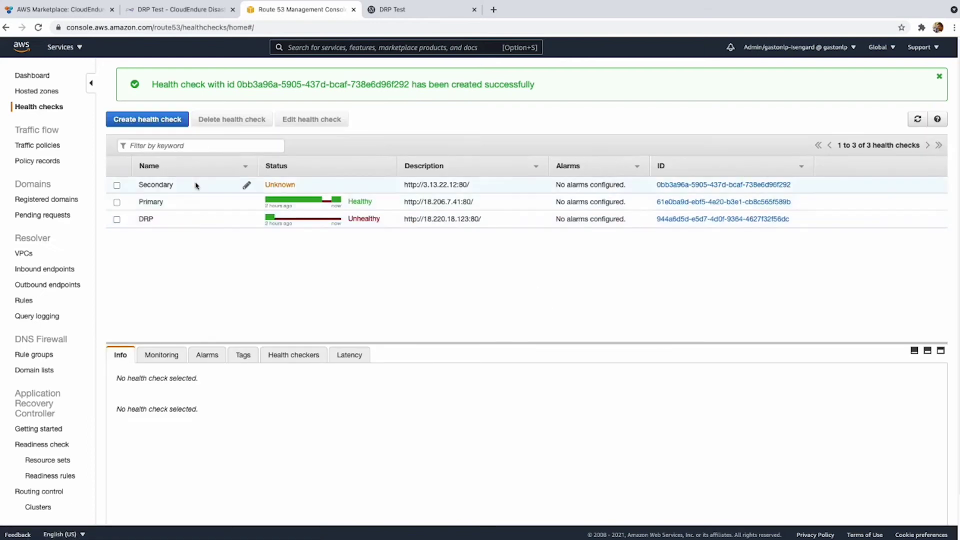
{"action": "left_click", "coordinate": [196, 186]}
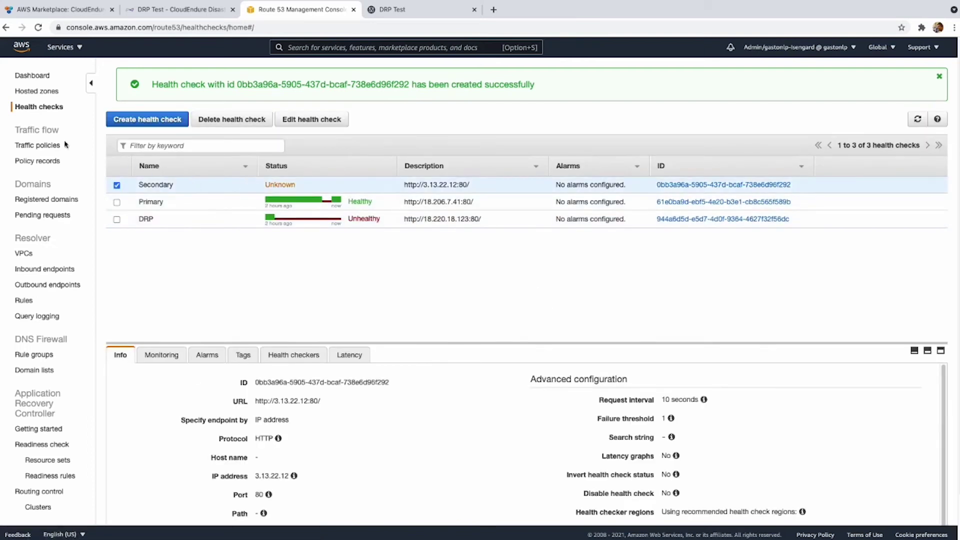
{"action": "left_click", "coordinate": [37, 91]}
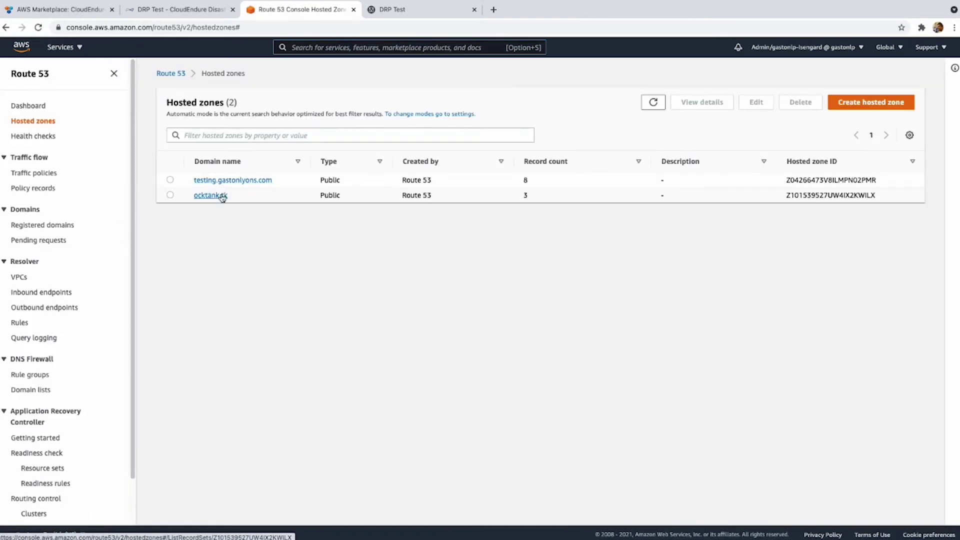
Start another Failover-routing www record in ocktank.tk with a 15-second TTL.
{"action": "left_click", "coordinate": [215, 197]}
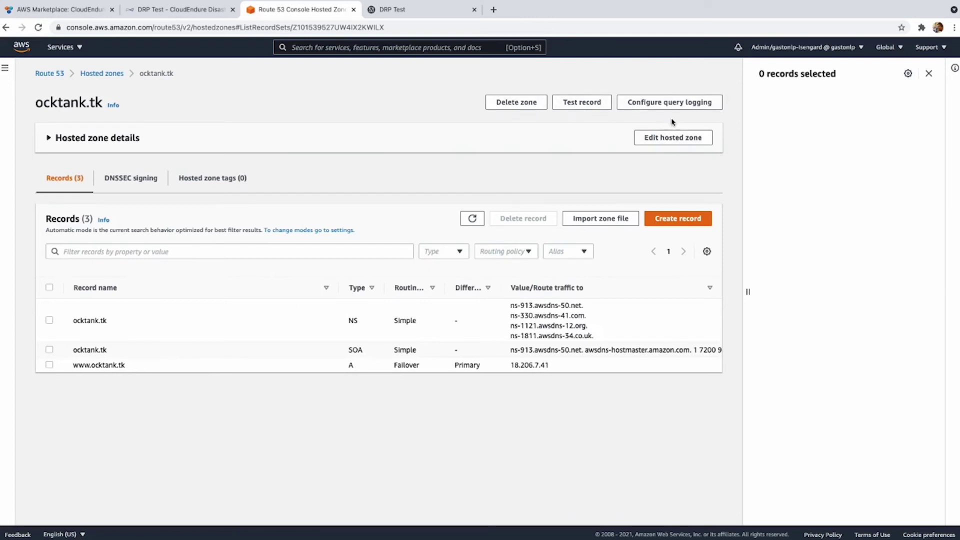
{"action": "left_click", "coordinate": [691, 218]}
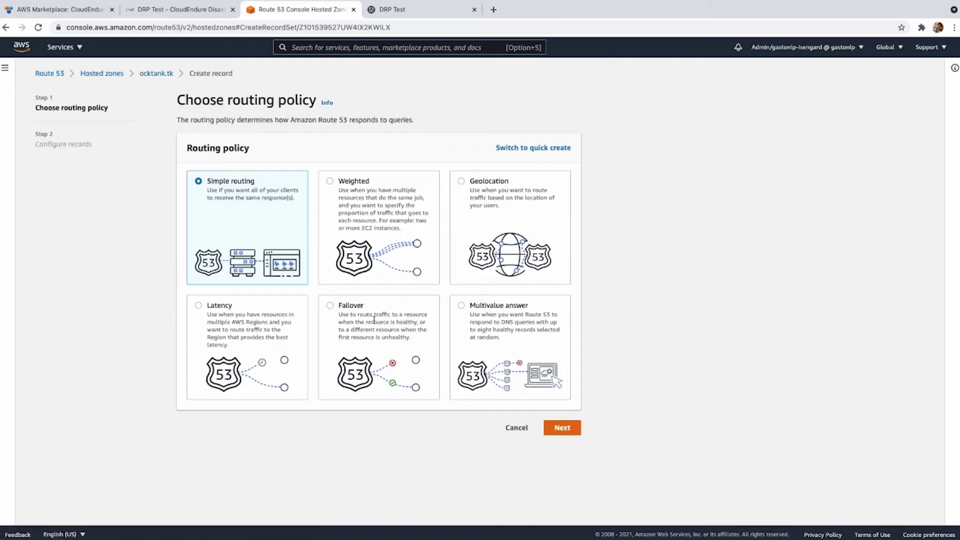
{"action": "left_click", "coordinate": [373, 320]}
{"action": "left_click", "coordinate": [576, 429]}
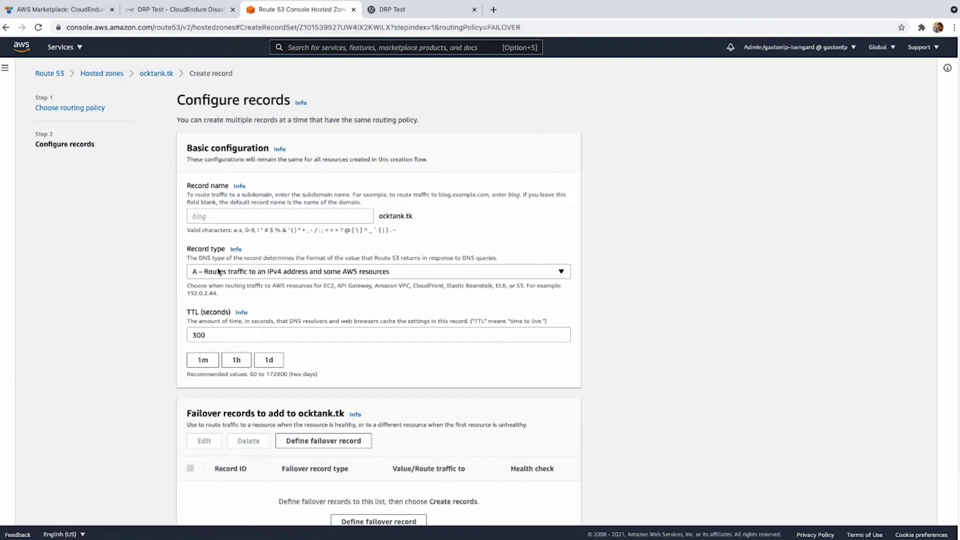
{"action": "left_click", "coordinate": [230, 215]}
{"action": "type", "text": "www"}
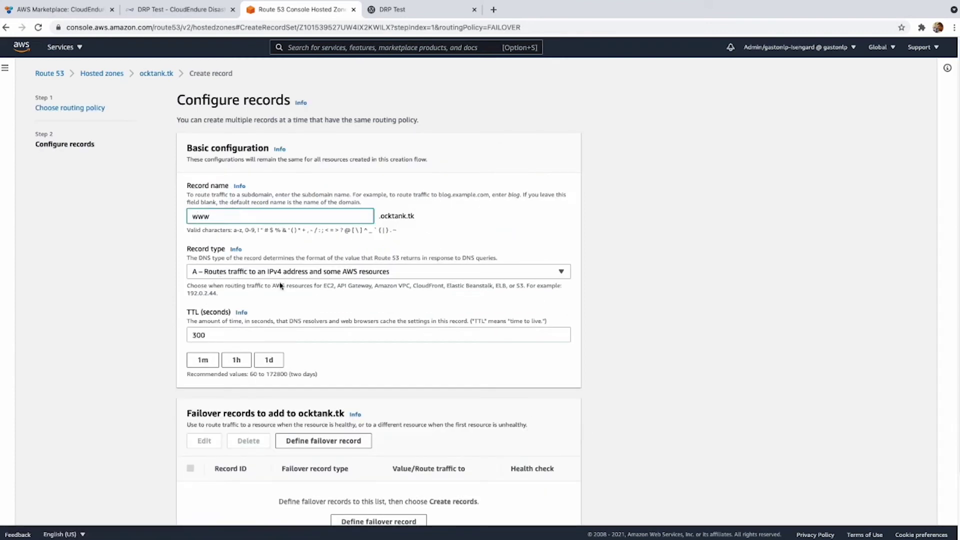
{"action": "left_click_drag", "start_coordinate": [307, 334], "coordinate": [122, 322]}
{"action": "type", "text": "15"}
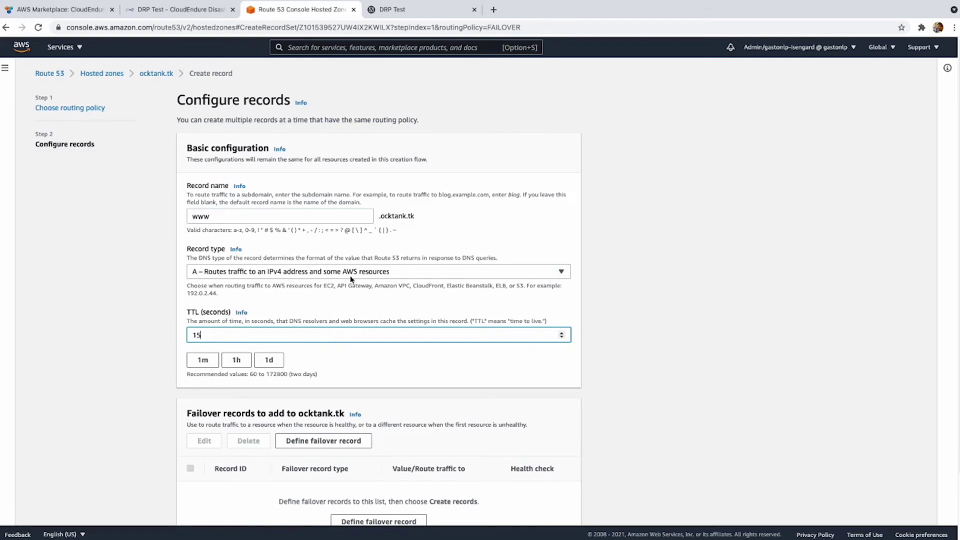
{"action": "scroll", "coordinate": [352, 293], "scroll_direction": "down", "scroll_amount": 3}
Define it as the Secondary failover to 3.13.22.12 with the Secondary health check and ID 'Secondary Address', then create it.
{"action": "left_click", "coordinate": [327, 367]}
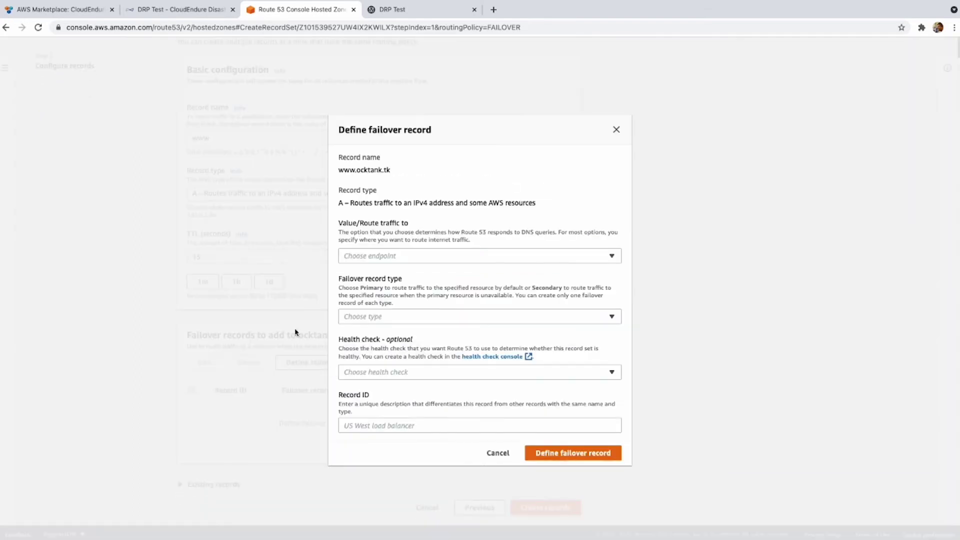
{"action": "left_click", "coordinate": [413, 256]}
{"action": "left_click", "coordinate": [414, 299]}
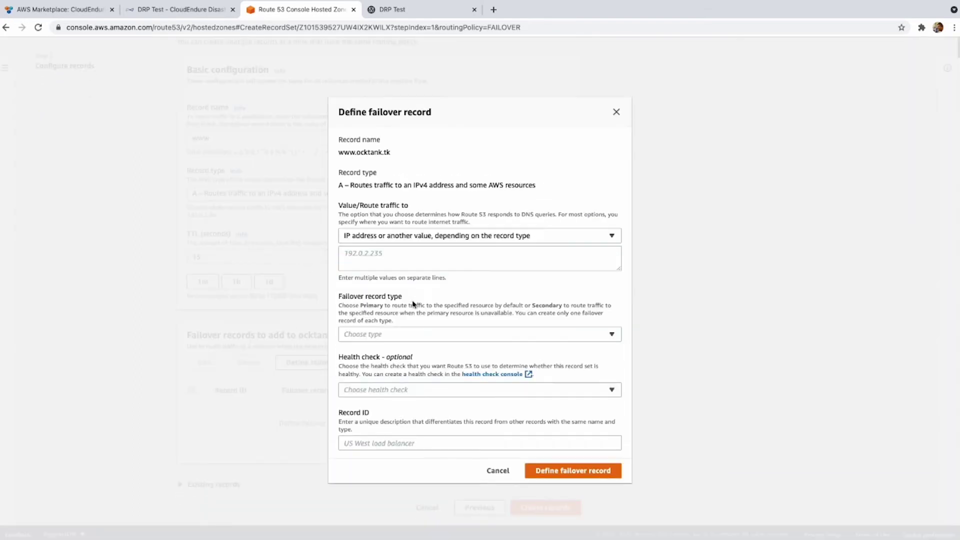
{"action": "left_click", "coordinate": [402, 261]}
{"action": "type", "text": "3.13.22.12"}
{"action": "left_click", "coordinate": [421, 344]}
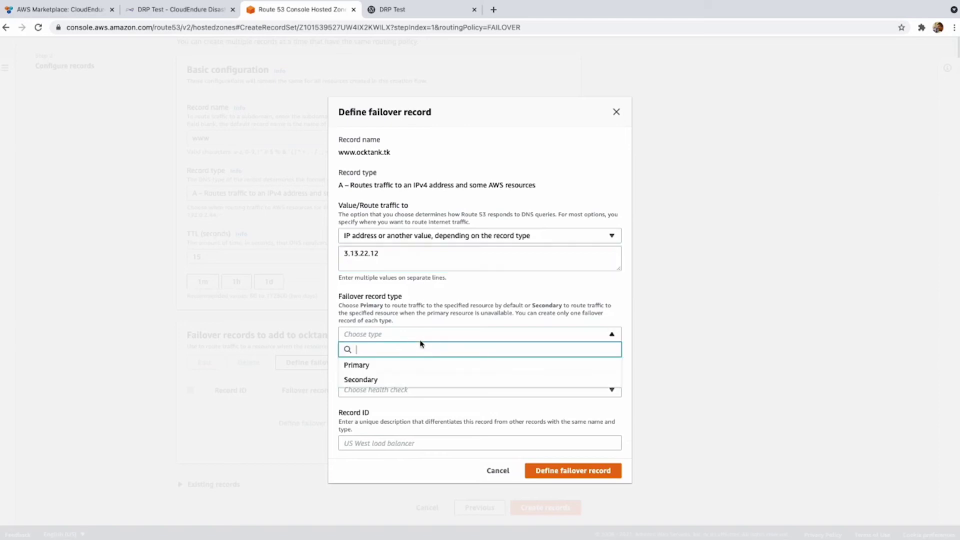
{"action": "left_click", "coordinate": [416, 381]}
{"action": "left_click", "coordinate": [416, 388]}
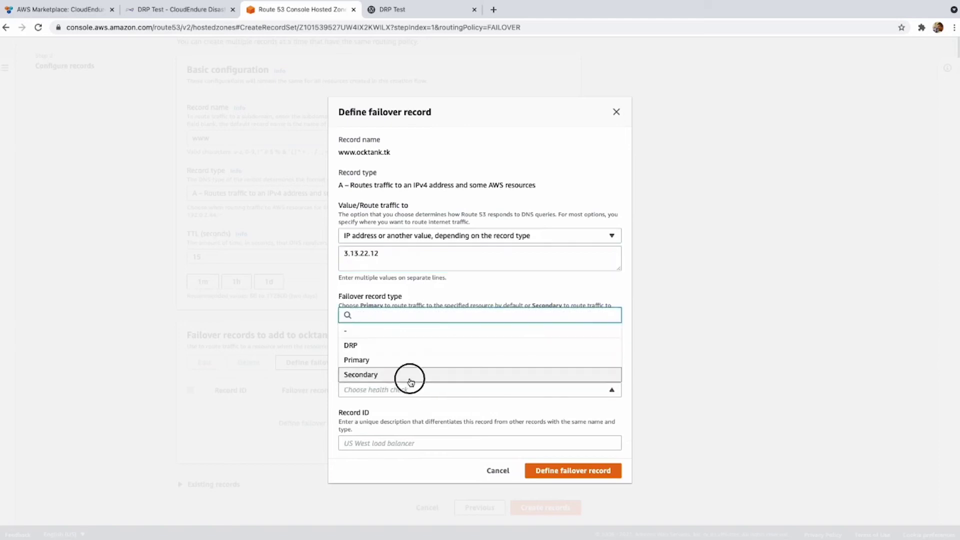
{"action": "left_click", "coordinate": [412, 379]}
{"action": "left_click", "coordinate": [424, 442]}
{"action": "type", "text": "S"}
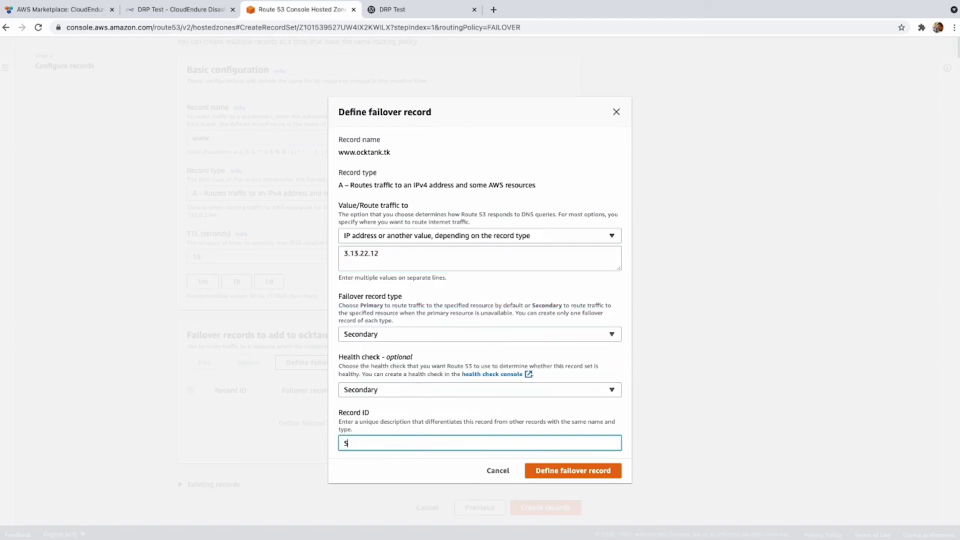
{"action": "type", "text": "econdary Address"}
{"action": "left_click", "coordinate": [566, 472]}
{"action": "left_click", "coordinate": [561, 505]}
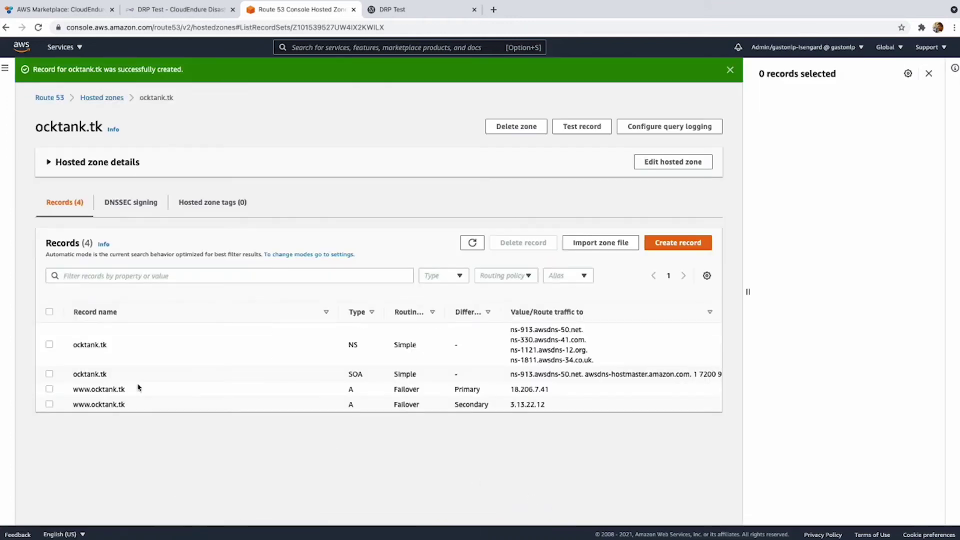
{"action": "left_click", "coordinate": [370, 387]}
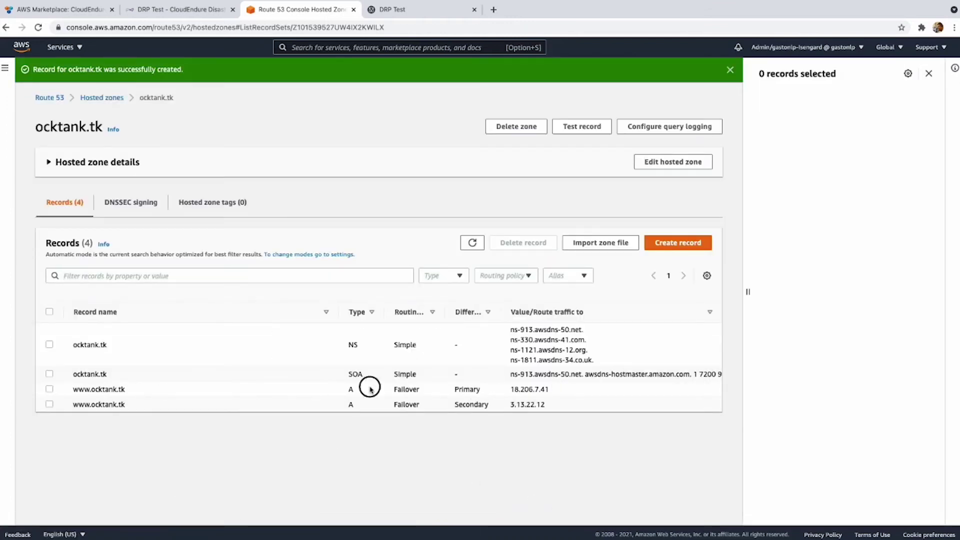
{"action": "left_click", "coordinate": [49, 389]}
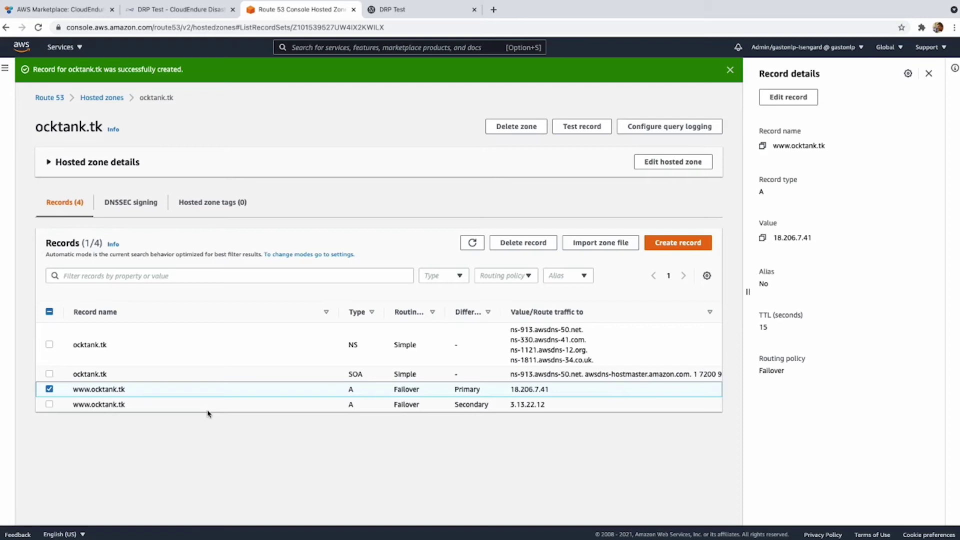
{"action": "left_click", "coordinate": [49, 389]}
{"action": "left_click", "coordinate": [49, 403]}
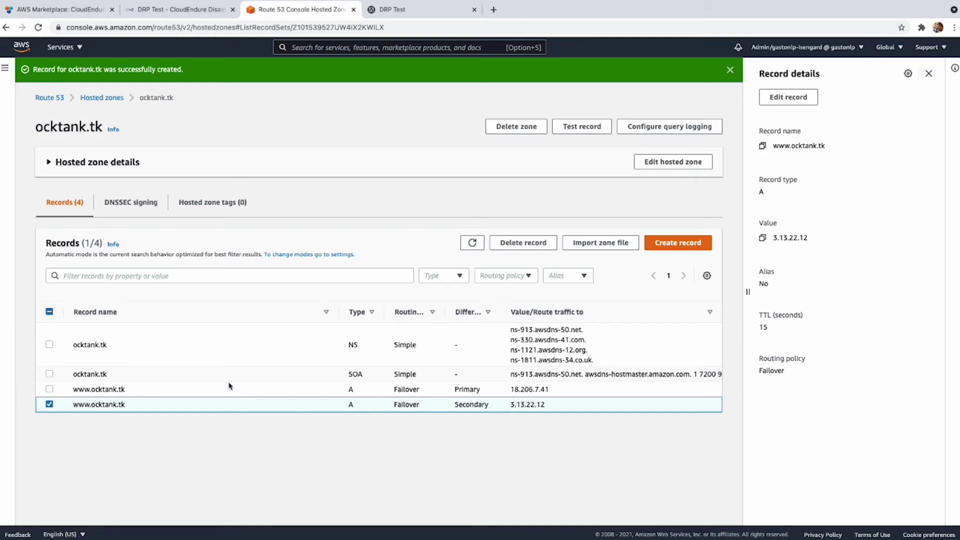
{"action": "left_click", "coordinate": [169, 8]}
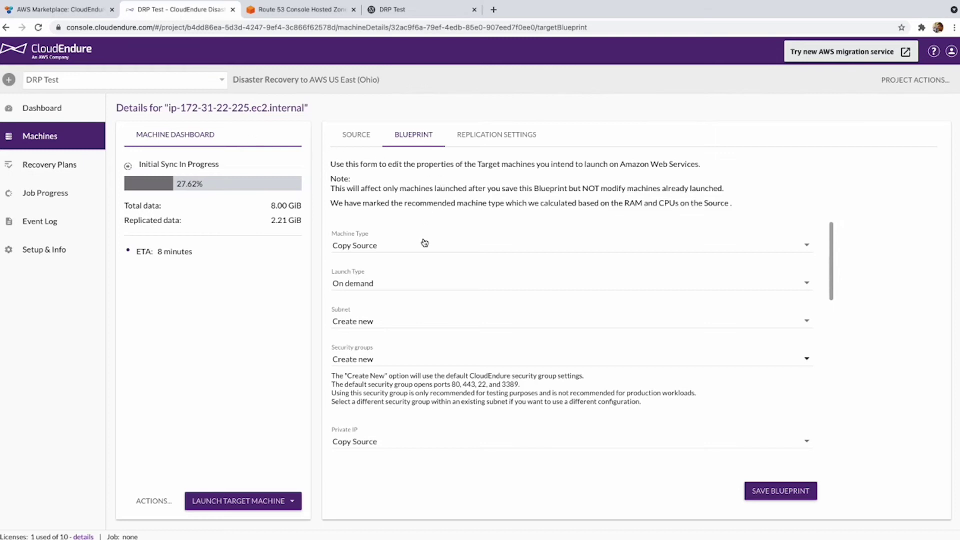
Reload the blueprint and set machine type t3a.small with On demand launch.
{"action": "key", "text": "ctrl+r"}
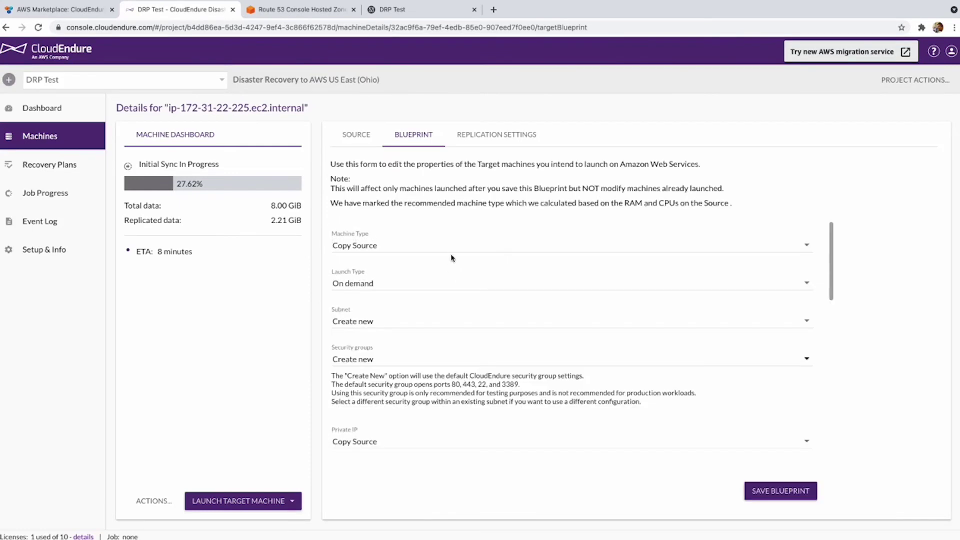
{"action": "left_click", "coordinate": [452, 246]}
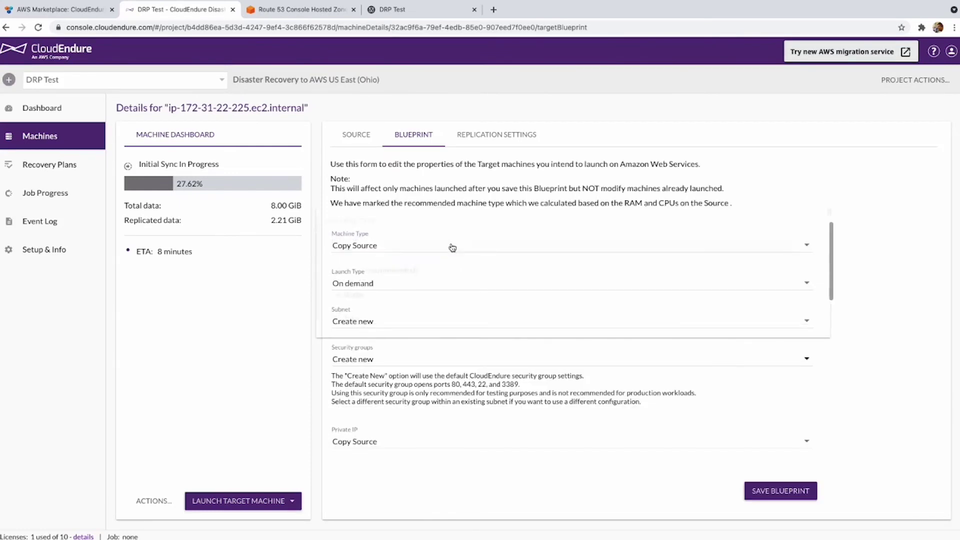
{"action": "scroll", "coordinate": [462, 286], "scroll_direction": "down", "scroll_amount": 10}
{"action": "scroll", "coordinate": [458, 287], "scroll_direction": "down", "scroll_amount": 15}
{"action": "scroll", "coordinate": [455, 287], "scroll_direction": "down", "scroll_amount": 10}
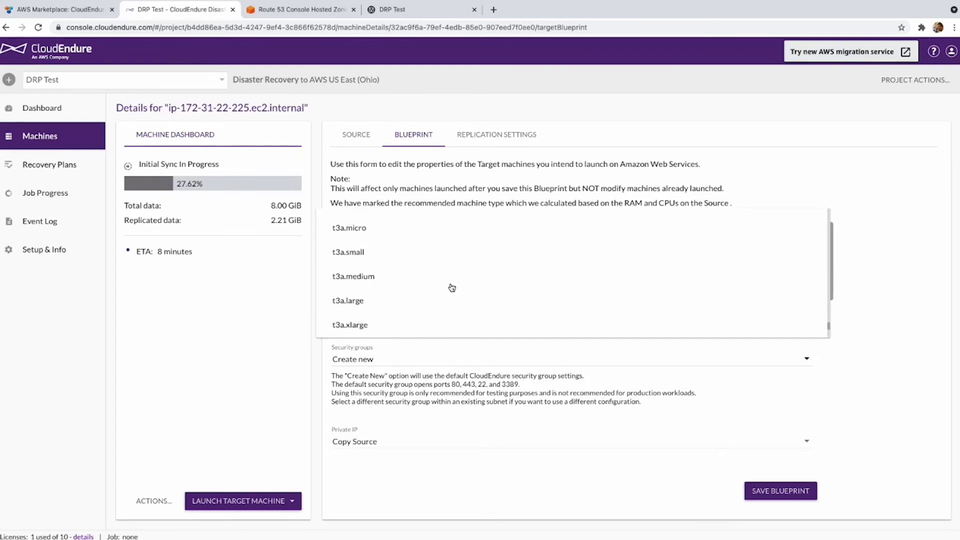
{"action": "scroll", "coordinate": [350, 263], "scroll_direction": "up", "scroll_amount": 1}
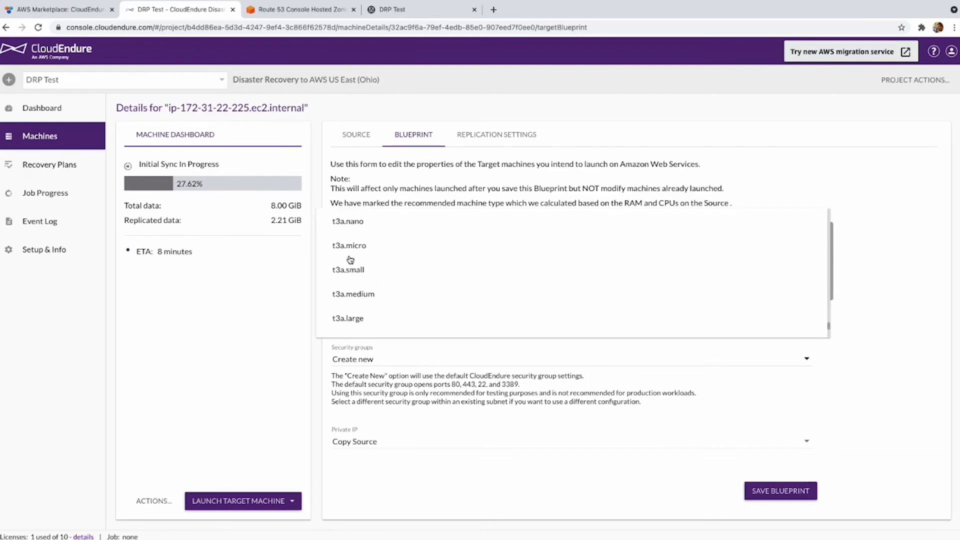
{"action": "left_click", "coordinate": [373, 275]}
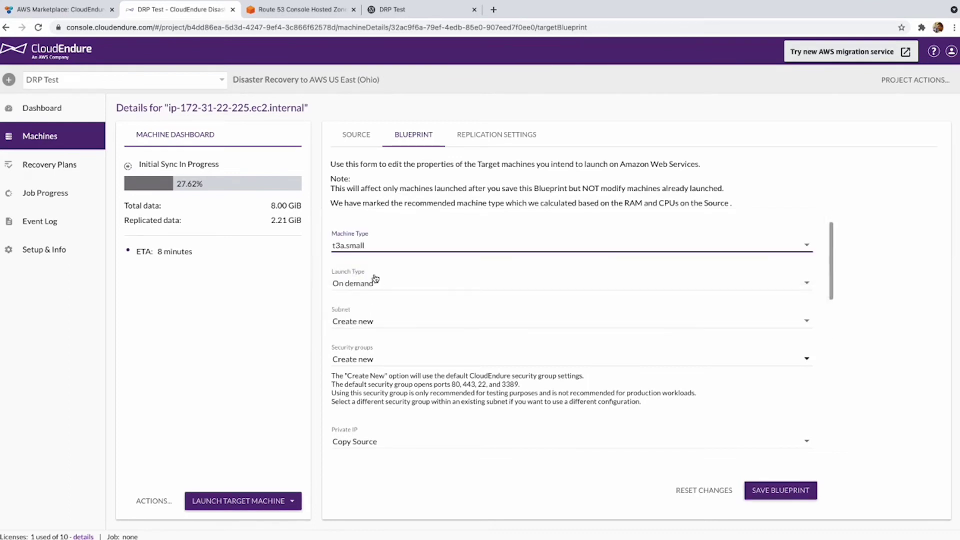
{"action": "left_click", "coordinate": [400, 288]}
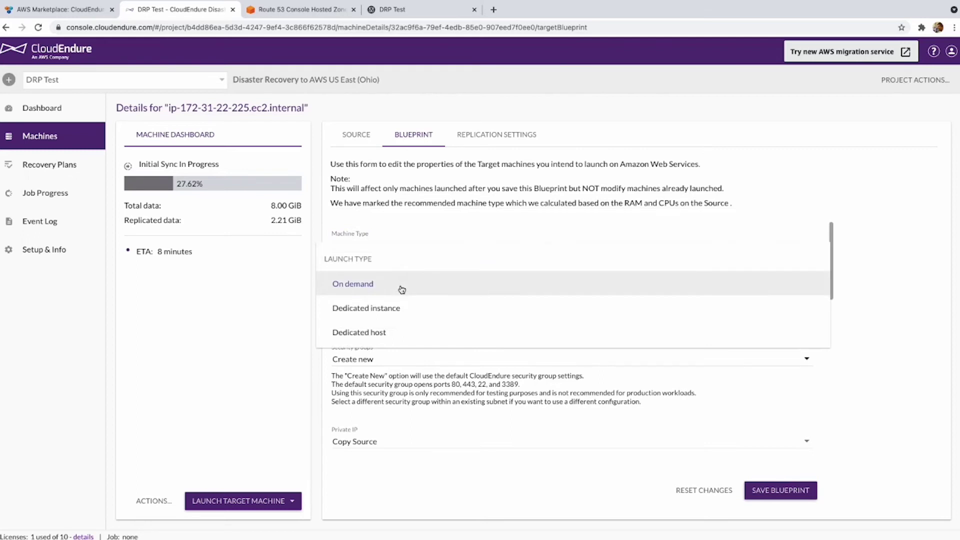
{"action": "left_click", "coordinate": [402, 289]}
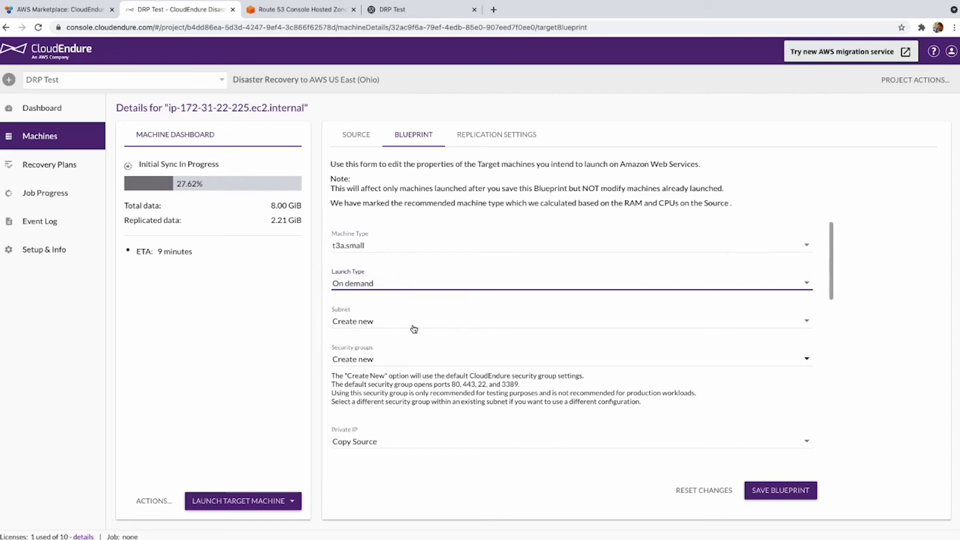
Place the machine in subnet-2ee22a45 with the default security group sg-2729af5a.
{"action": "left_click", "coordinate": [411, 327]}
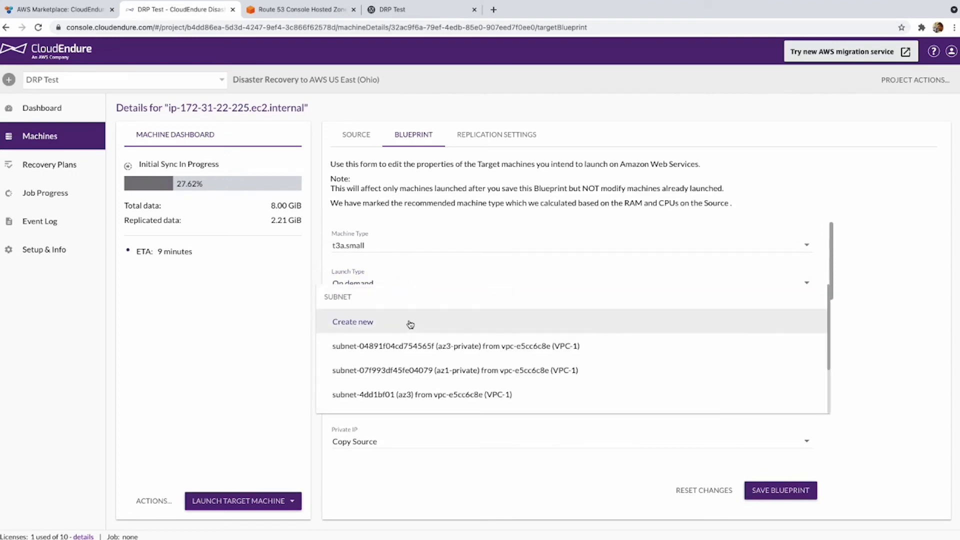
{"action": "scroll", "coordinate": [487, 354], "scroll_direction": "down", "scroll_amount": 2}
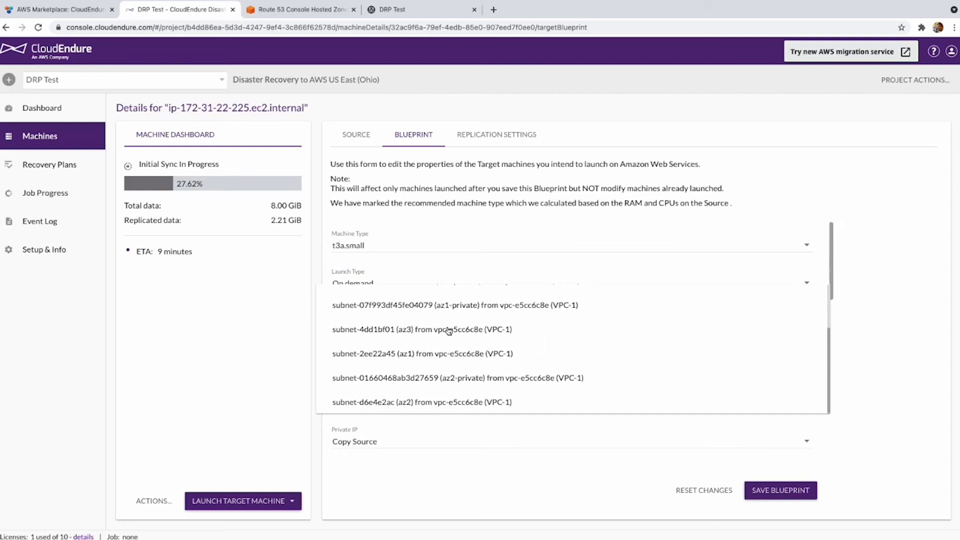
{"action": "left_click", "coordinate": [461, 354]}
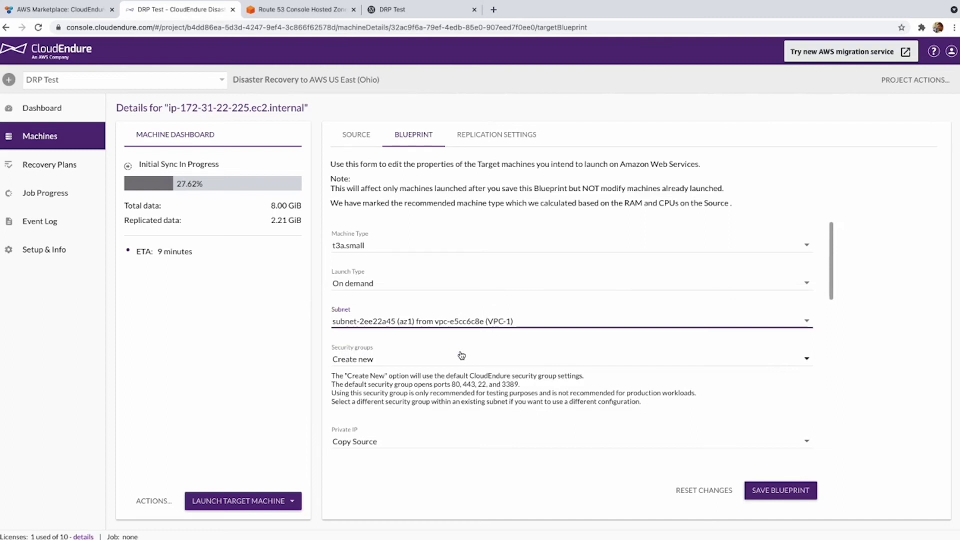
{"action": "left_click", "coordinate": [461, 358]}
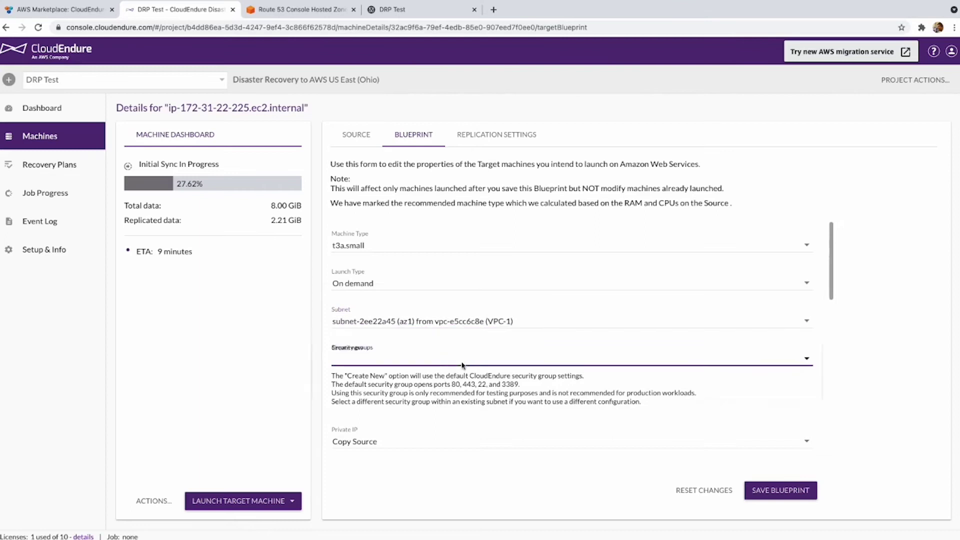
{"action": "scroll", "coordinate": [464, 405], "scroll_direction": "down", "scroll_amount": 3}
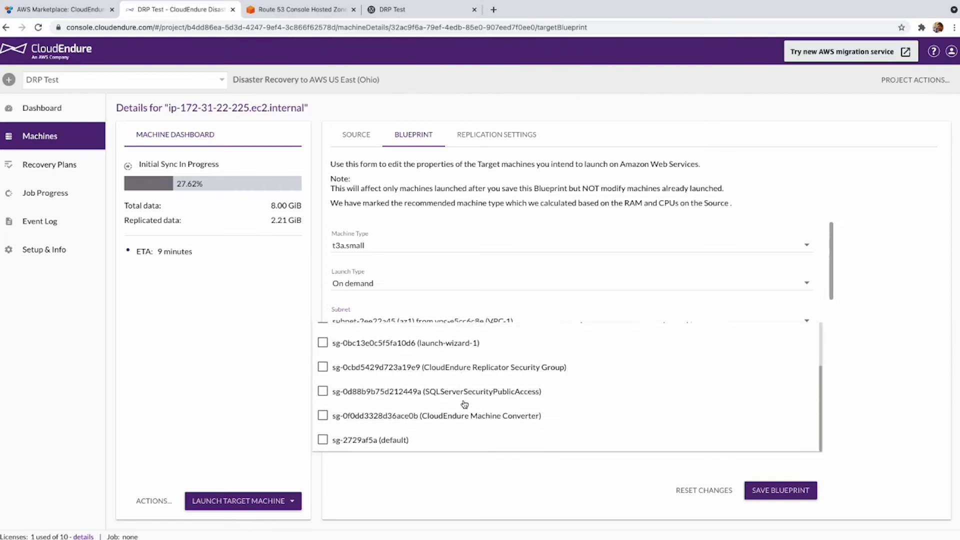
{"action": "left_click", "coordinate": [419, 441]}
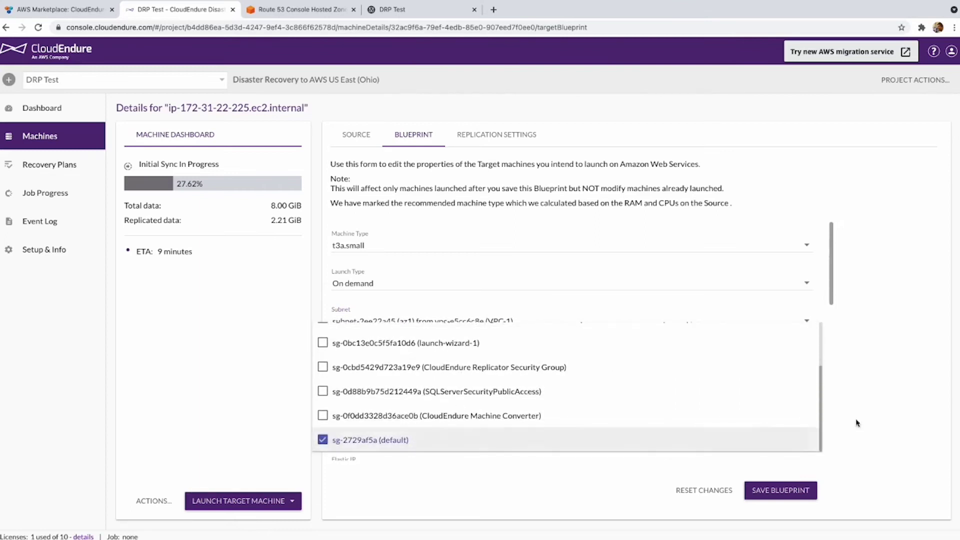
{"action": "left_click", "coordinate": [921, 400]}
{"action": "scroll", "coordinate": [495, 332], "scroll_direction": "down", "scroll_amount": 2}
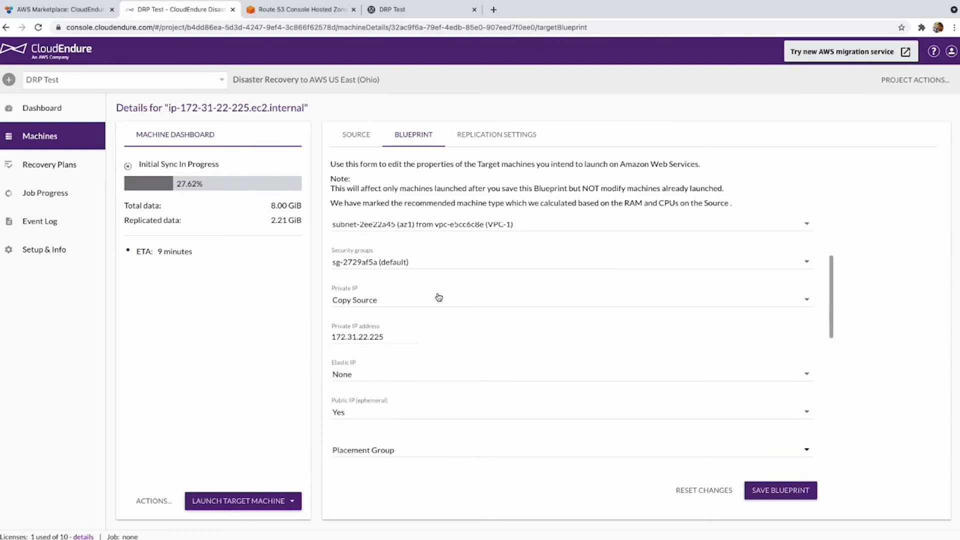
Create a new private IP, assign existing Elastic IP 3.13.22.12, and turn off the ephemeral public IP.
{"action": "left_click", "coordinate": [435, 299]}
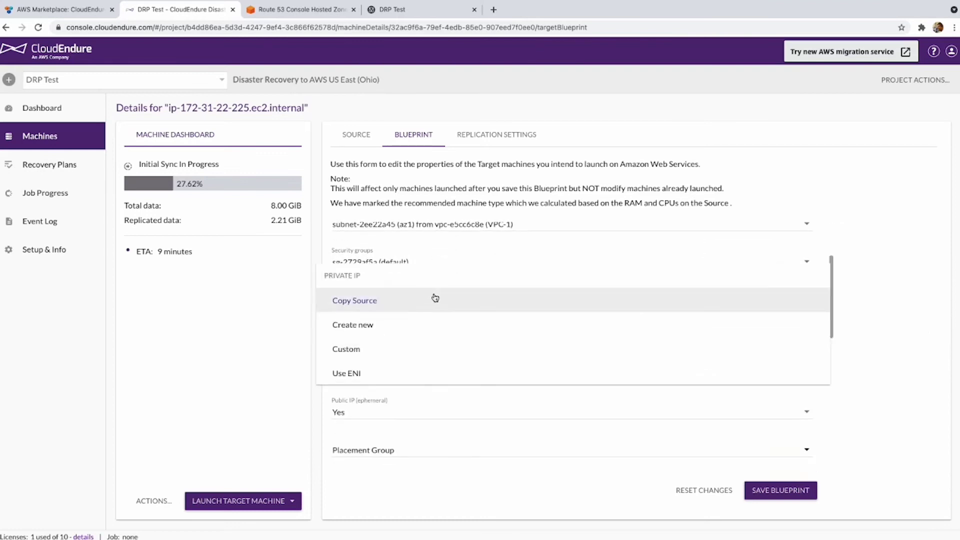
{"action": "left_click", "coordinate": [392, 324]}
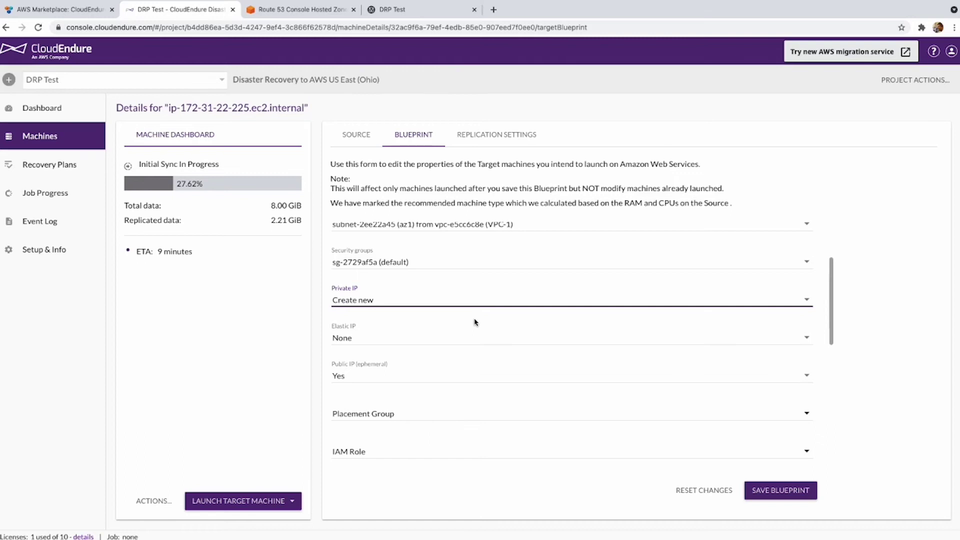
{"action": "left_click", "coordinate": [435, 337]}
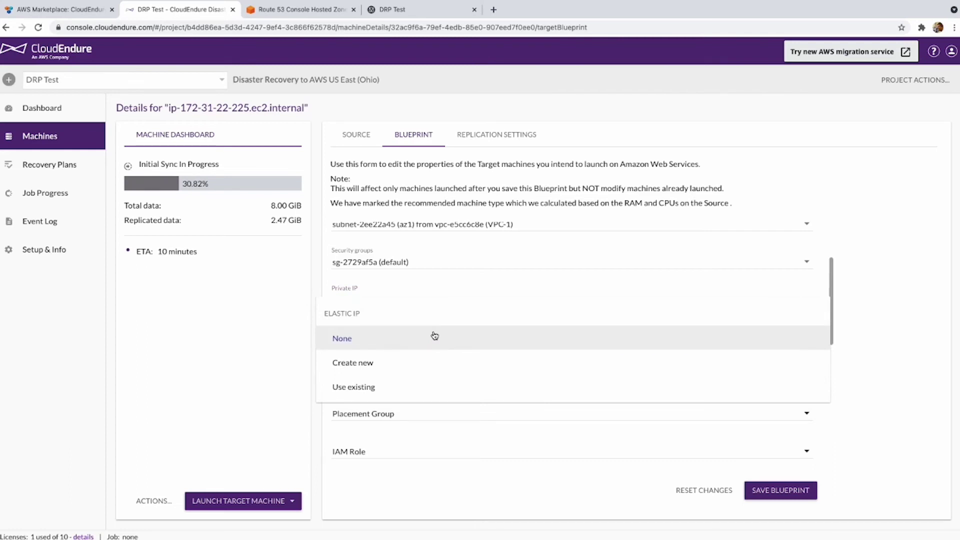
{"action": "left_click", "coordinate": [407, 385]}
{"action": "left_click", "coordinate": [361, 383]}
{"action": "left_click", "coordinate": [361, 384]}
{"action": "scroll", "coordinate": [550, 381], "scroll_direction": "down", "scroll_amount": 5}
{"action": "left_click", "coordinate": [414, 290]}
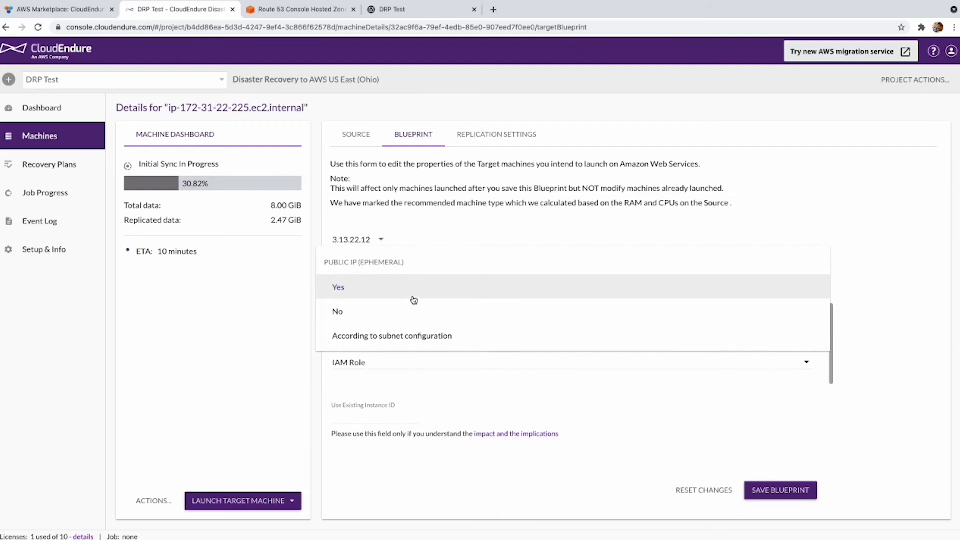
{"action": "left_click", "coordinate": [398, 314]}
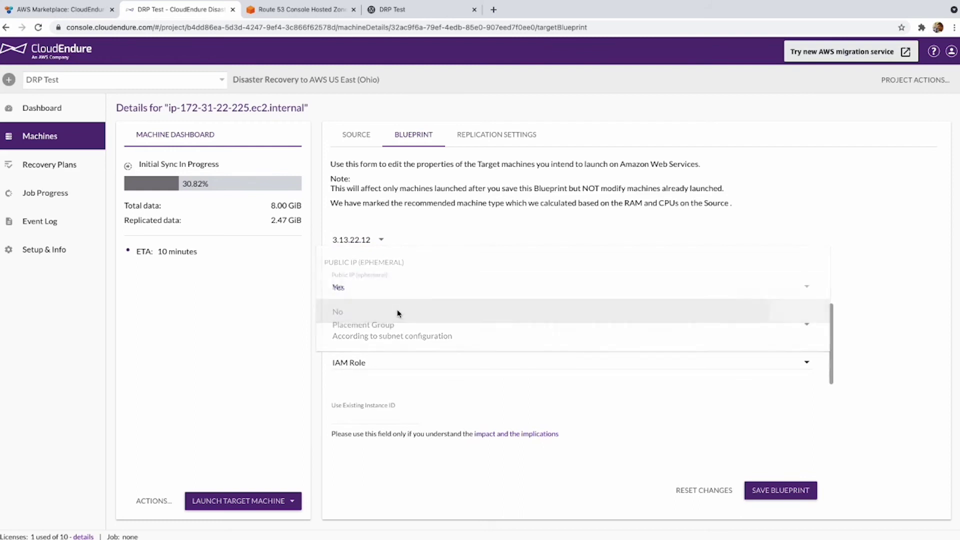
{"action": "scroll", "coordinate": [478, 313], "scroll_direction": "down", "scroll_amount": 3}
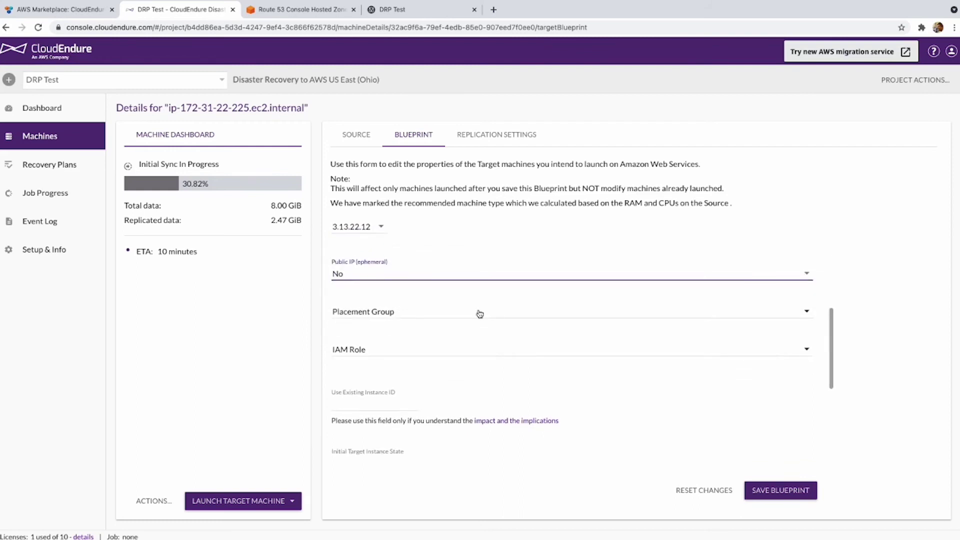
{"action": "scroll", "coordinate": [493, 314], "scroll_direction": "down", "scroll_amount": 3}
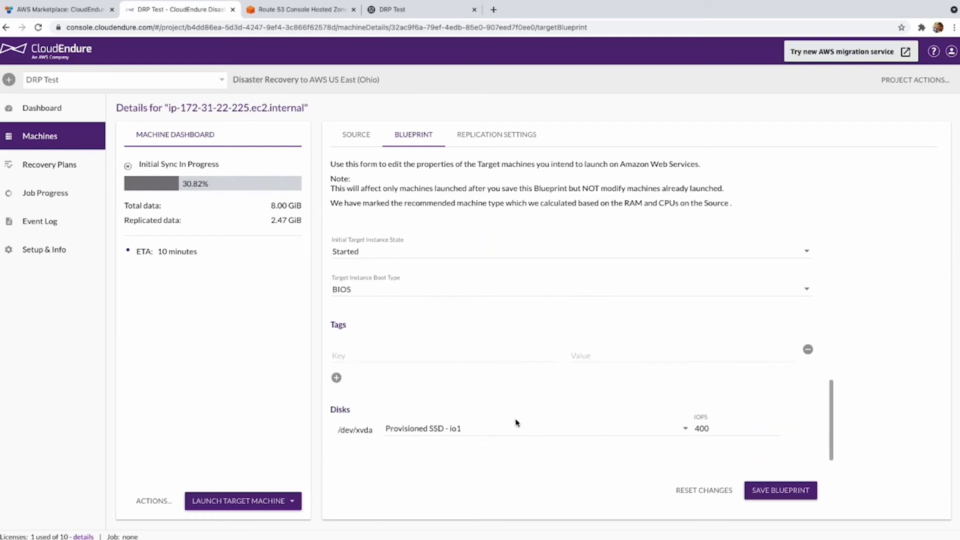
Switch disk /dev/xvda to SSD - gp3 and save the blueprint.
{"action": "left_click", "coordinate": [516, 427]}
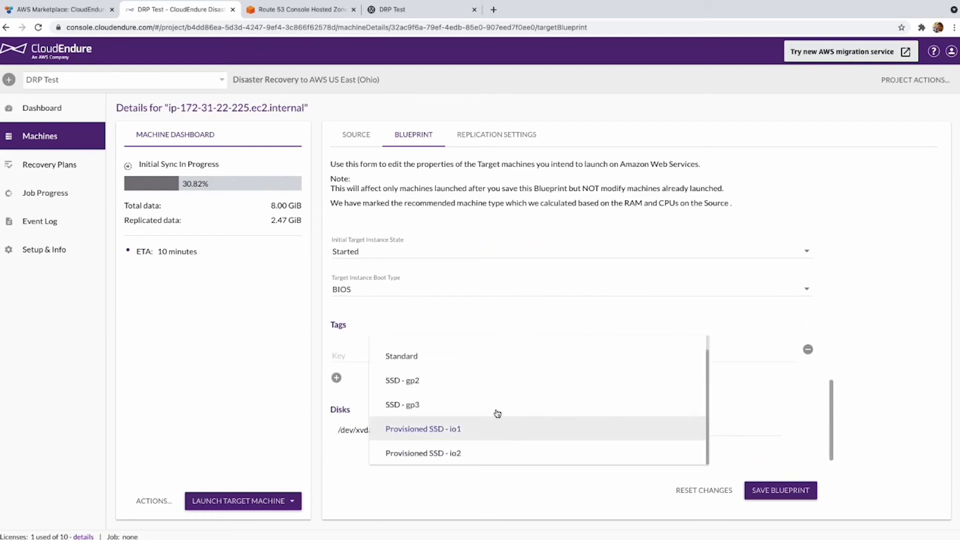
{"action": "left_click", "coordinate": [420, 405]}
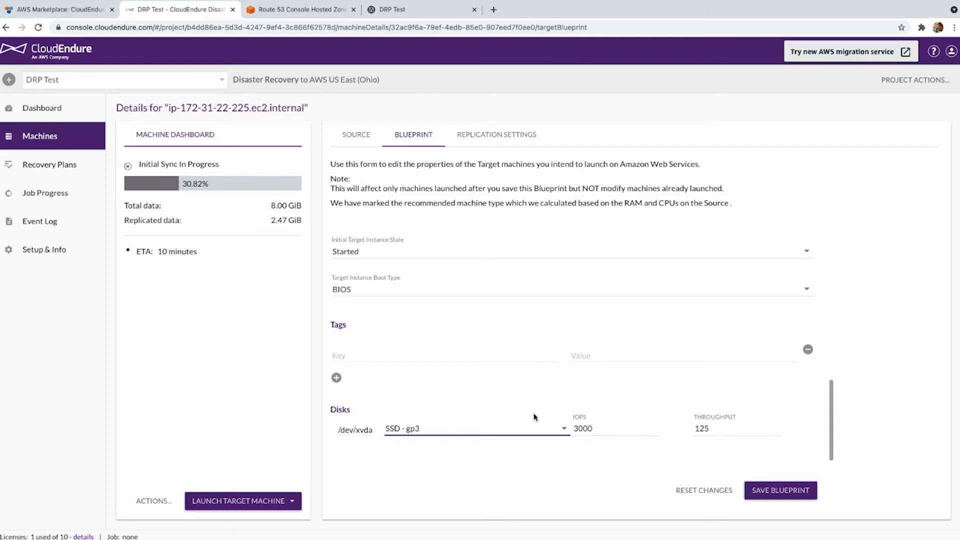
{"action": "left_click", "coordinate": [780, 488]}
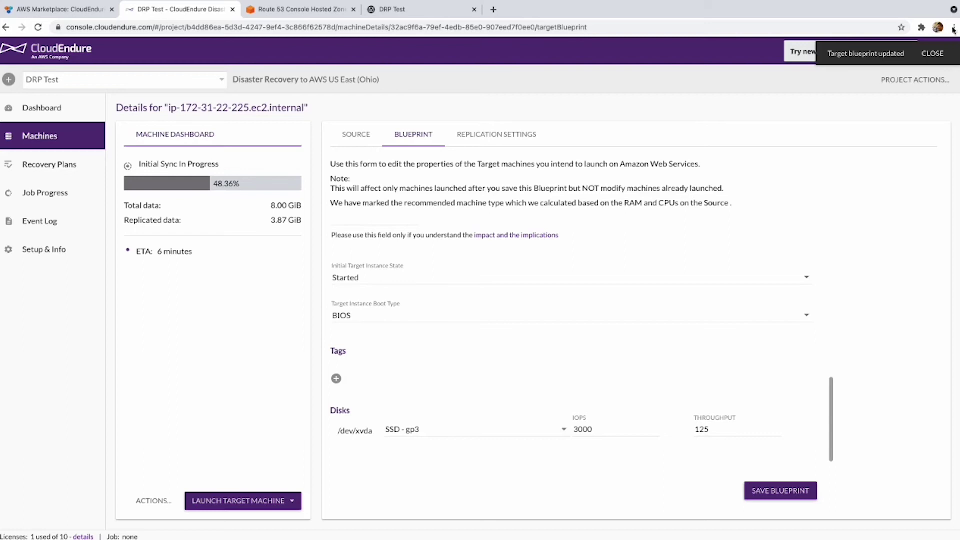
{"action": "left_click", "coordinate": [939, 54]}
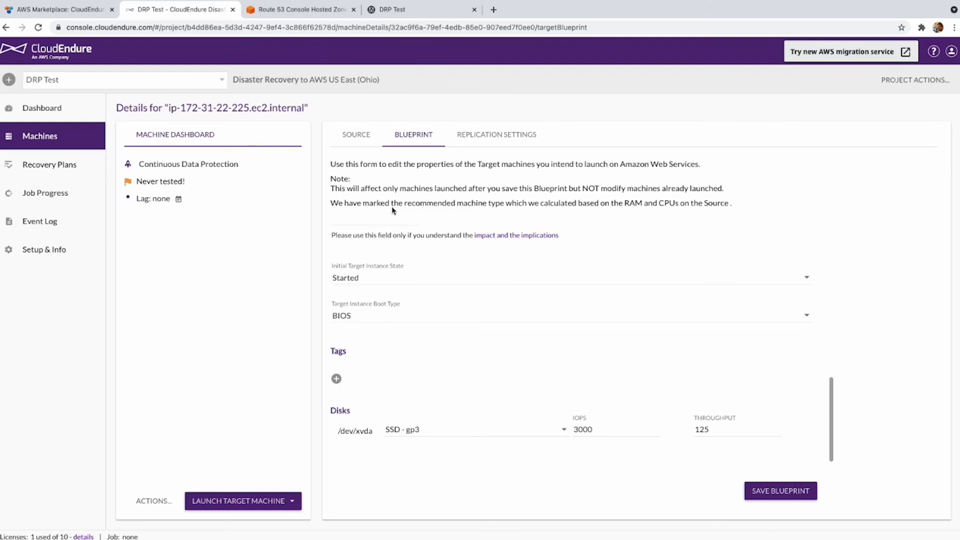
Launch a Test Mode target machine from the latest recovery point and follow the job log to completion.
{"action": "left_click", "coordinate": [285, 500]}
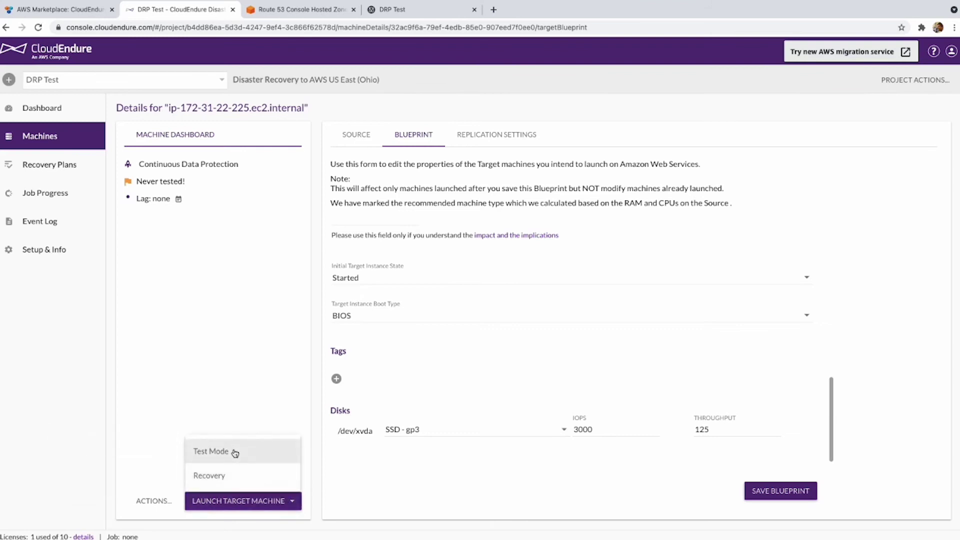
{"action": "left_click", "coordinate": [235, 452]}
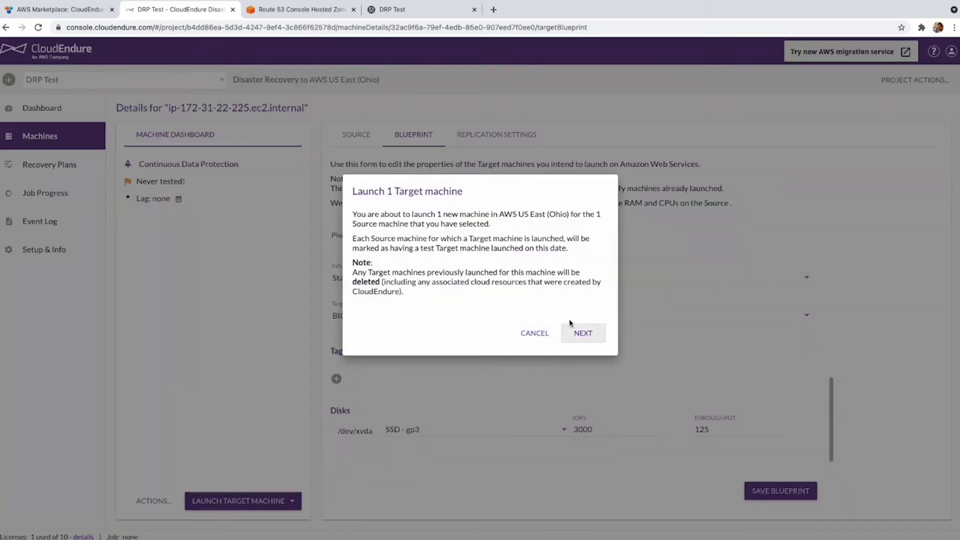
{"action": "left_click", "coordinate": [591, 343]}
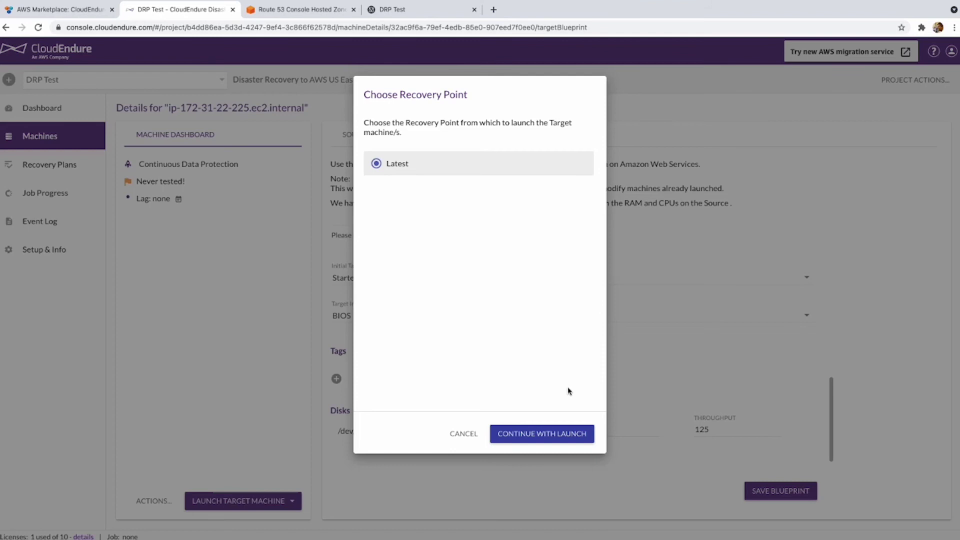
{"action": "left_click", "coordinate": [566, 433]}
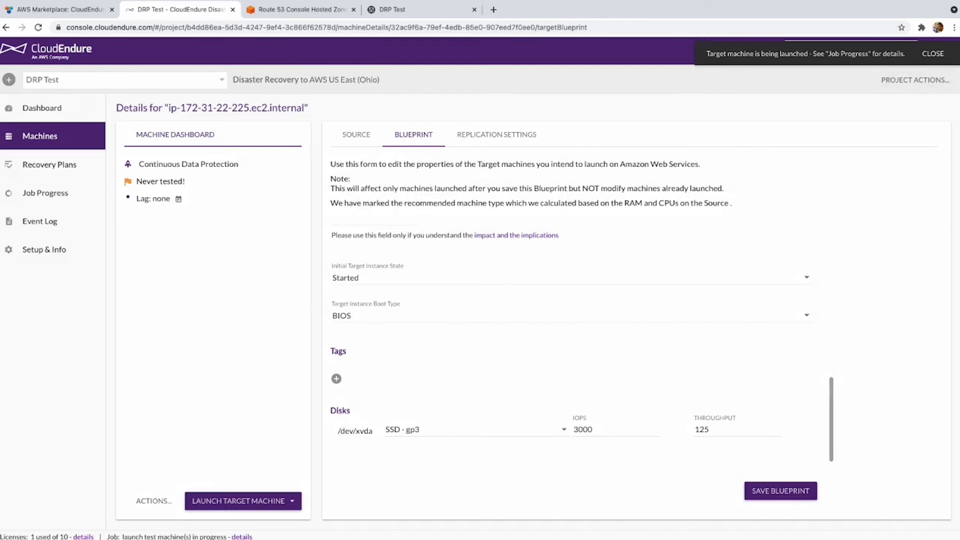
{"action": "left_click", "coordinate": [242, 536]}
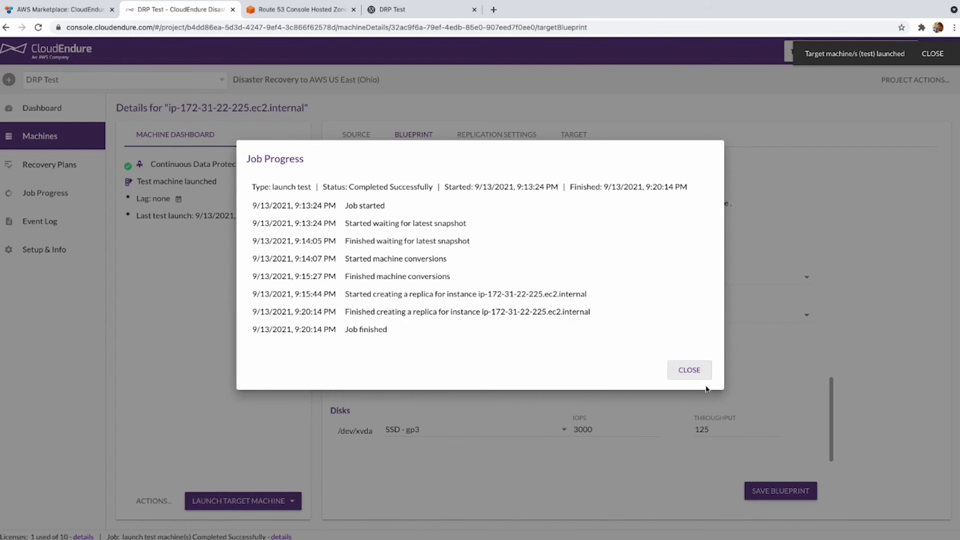
{"action": "left_click", "coordinate": [680, 373]}
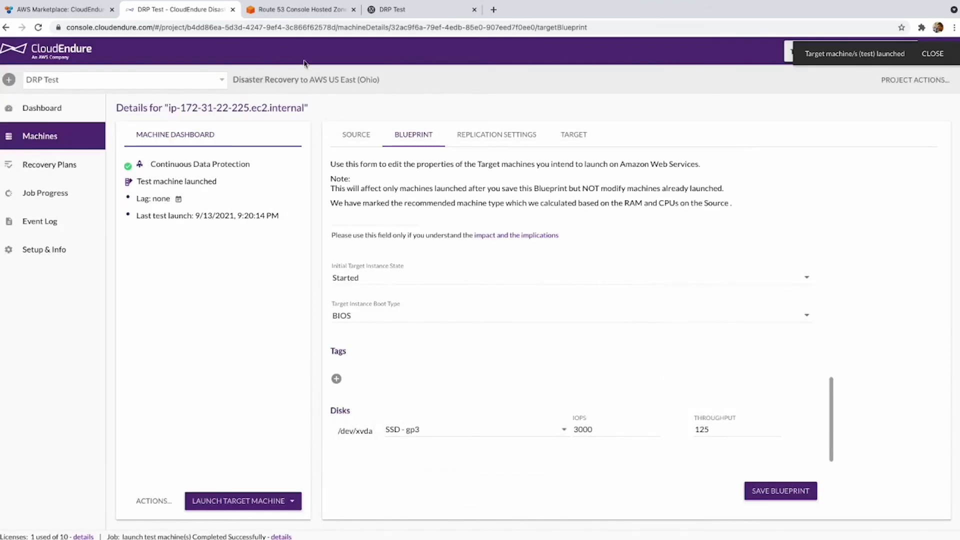
Open the EC2 service from the AWS console search and dismiss the welcome message.
{"action": "left_click", "coordinate": [304, 14]}
{"action": "left_click", "coordinate": [320, 49]}
{"action": "type", "text": "3"}
{"action": "type", "text": "c2"}
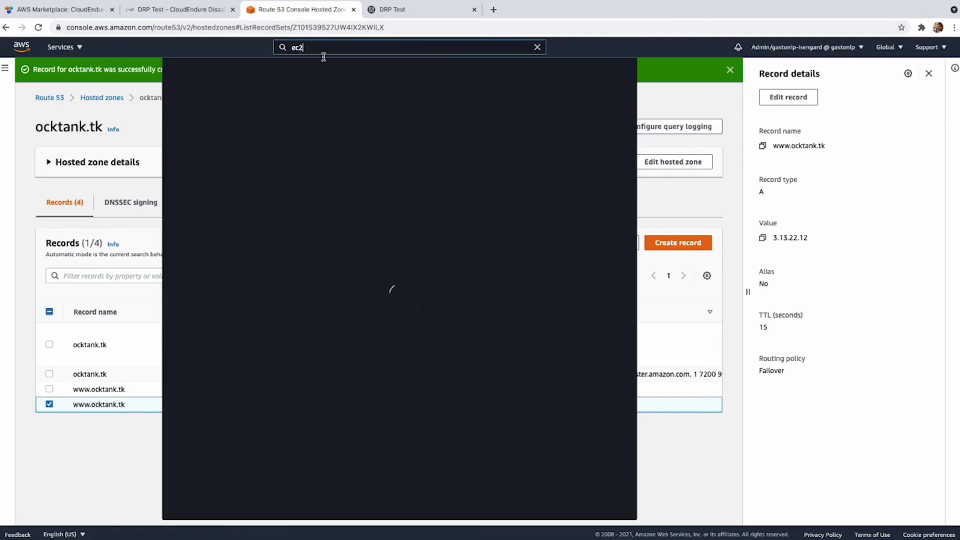
{"action": "left_click", "coordinate": [325, 125]}
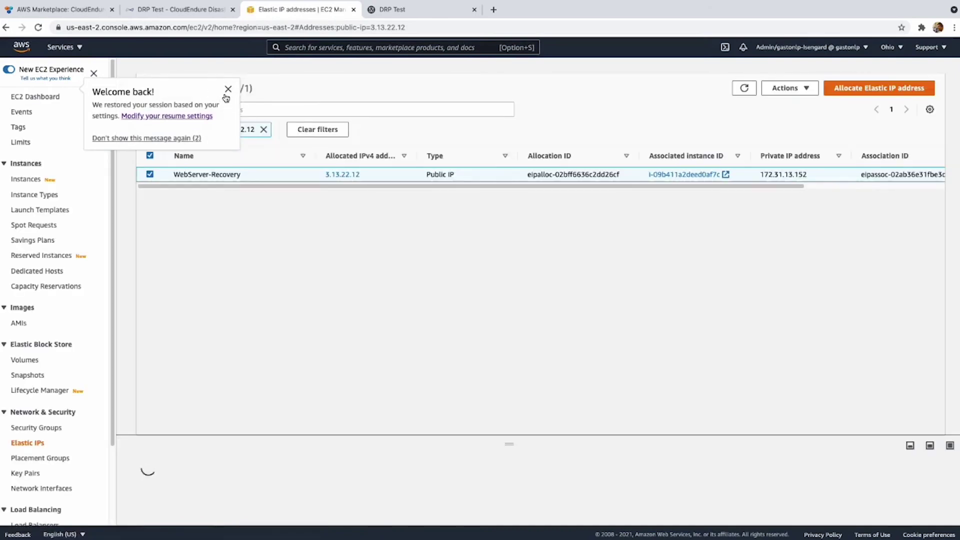
{"action": "left_click", "coordinate": [227, 91]}
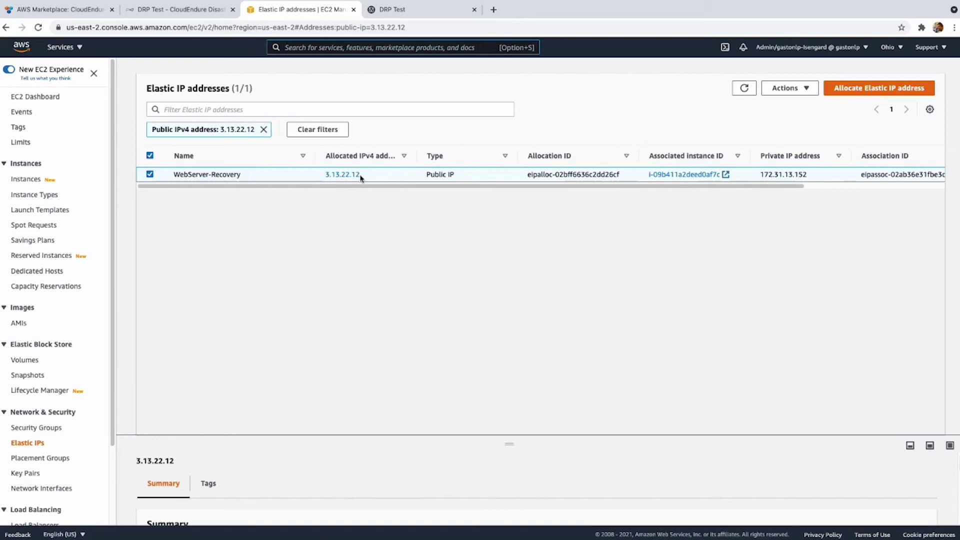
Select the recovered instance and paste its copied Elastic IP 3.13.22.12 into a new tab.
{"action": "left_click", "coordinate": [35, 100]}
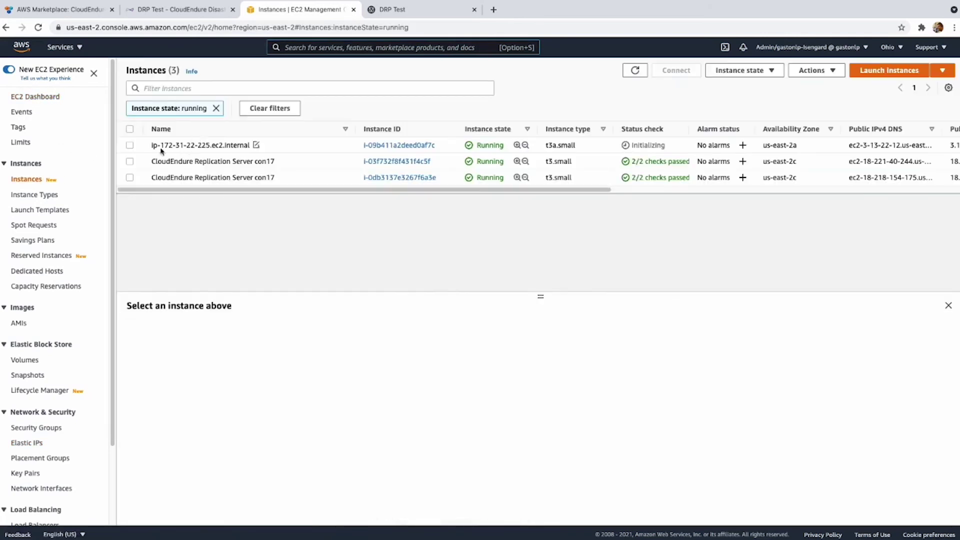
{"action": "left_click", "coordinate": [130, 146]}
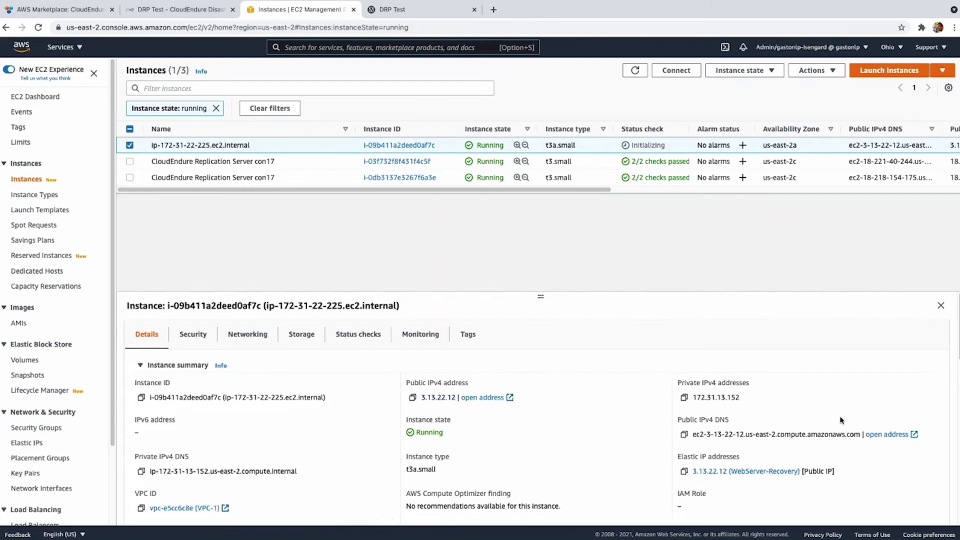
{"action": "scroll", "coordinate": [795, 434], "scroll_direction": "down", "scroll_amount": 1}
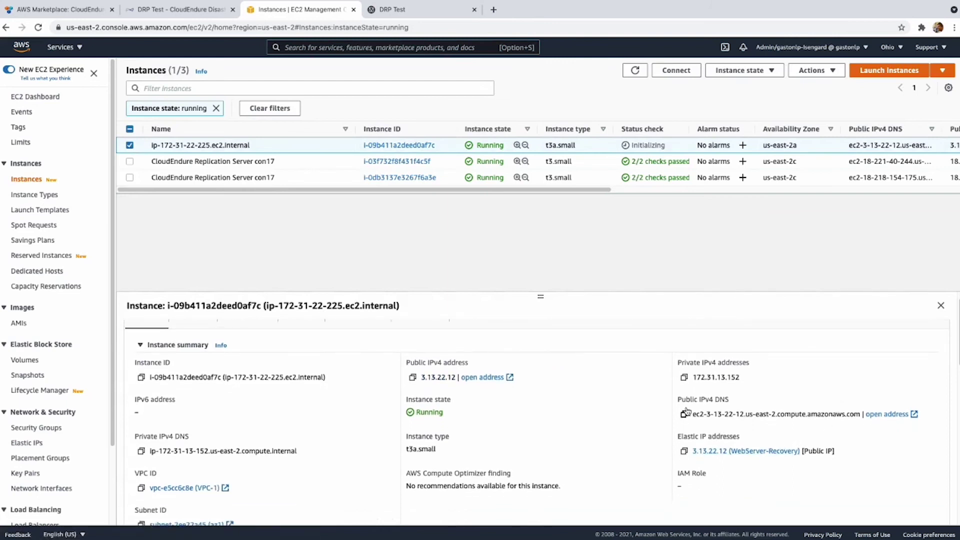
{"action": "left_click", "coordinate": [684, 450]}
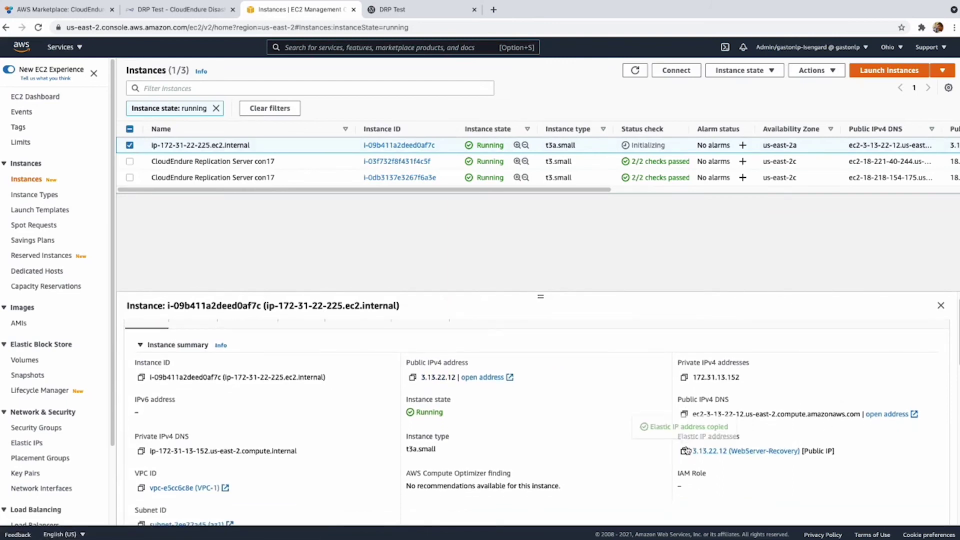
{"action": "key", "text": "ctrl+t"}
{"action": "key", "text": "ctrl+v"}
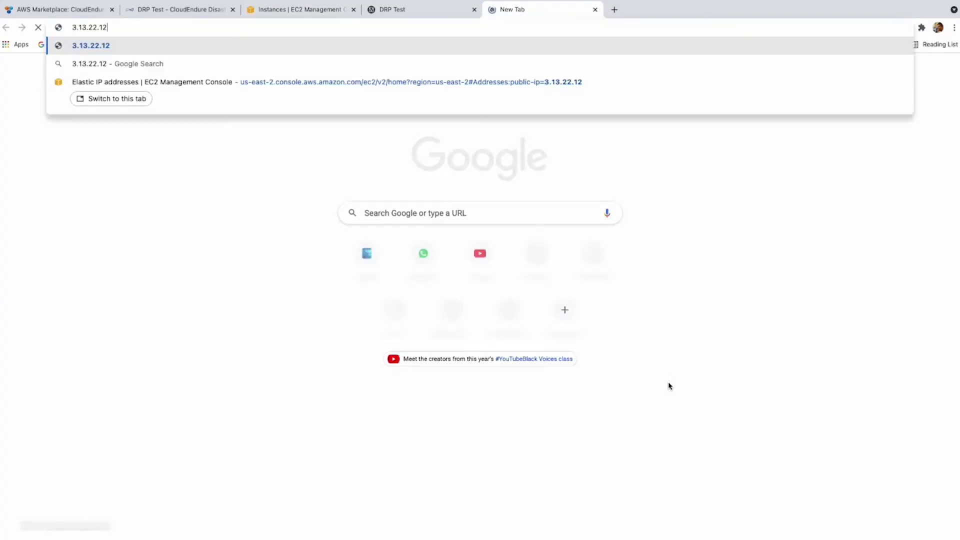
Load the recovered server's Testing CloudEndure DRP page at 3.13.22.12, then return to CloudEndure.
{"action": "key", "text": "Return"}
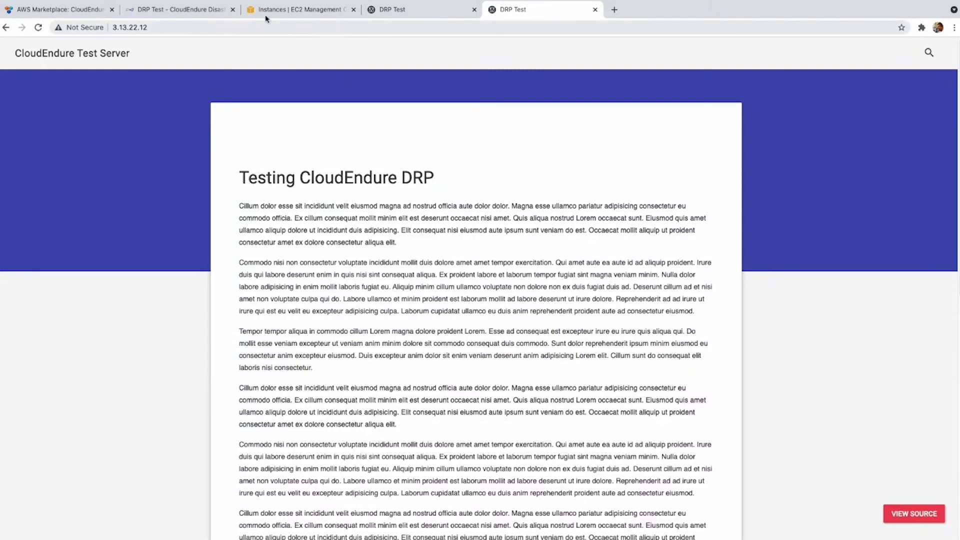
{"action": "left_click", "coordinate": [198, 11]}
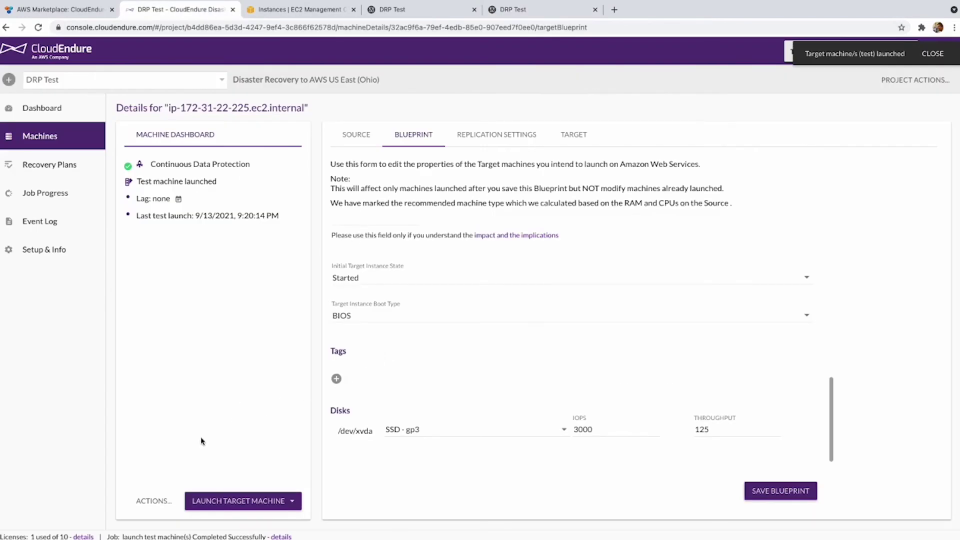
Delete the launched test target machine and review its completed delete job log.
{"action": "left_click", "coordinate": [165, 501]}
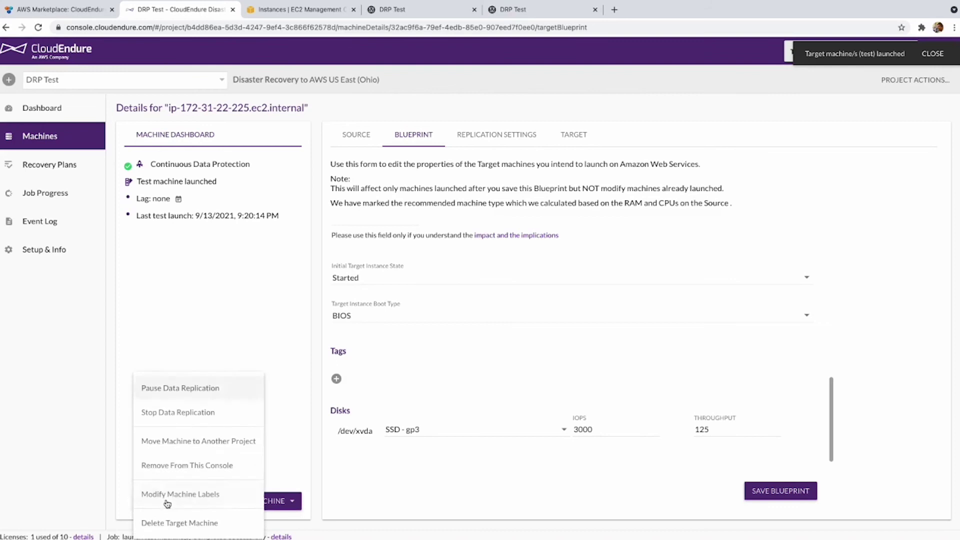
{"action": "left_click", "coordinate": [206, 524]}
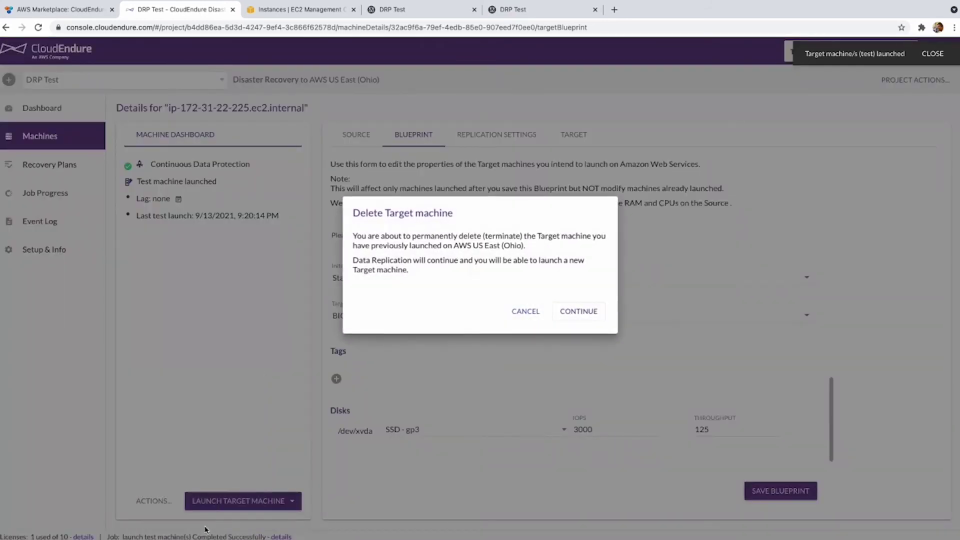
{"action": "left_click", "coordinate": [587, 317]}
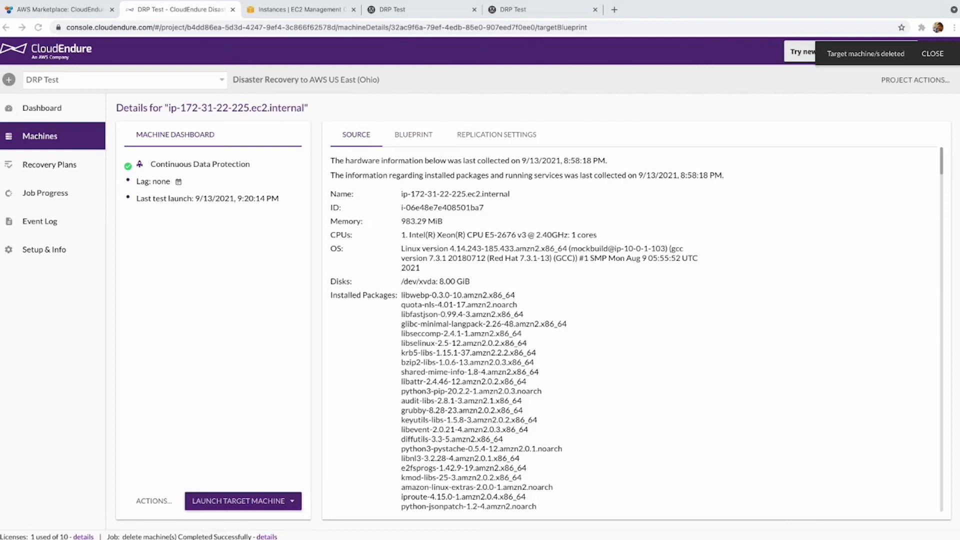
{"action": "left_click", "coordinate": [261, 536]}
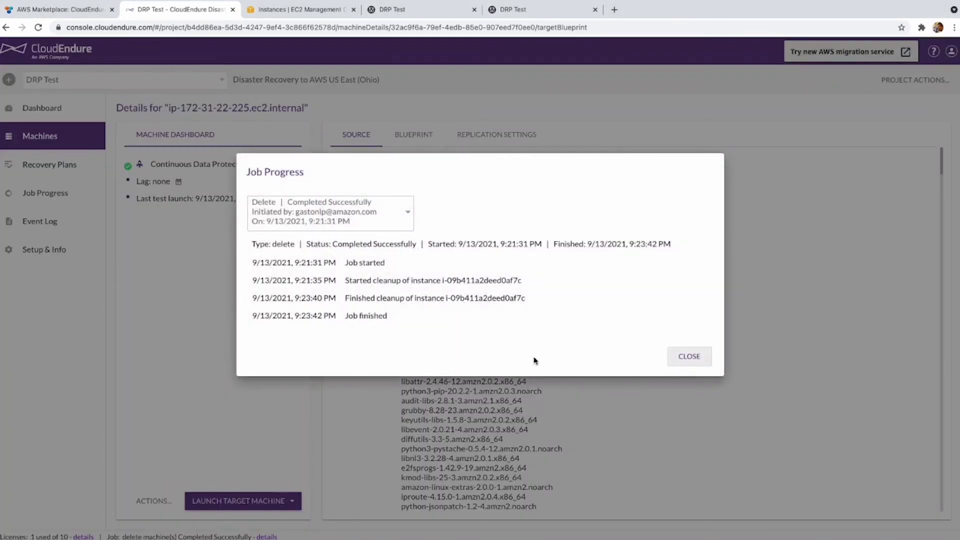
{"action": "left_click", "coordinate": [691, 361]}
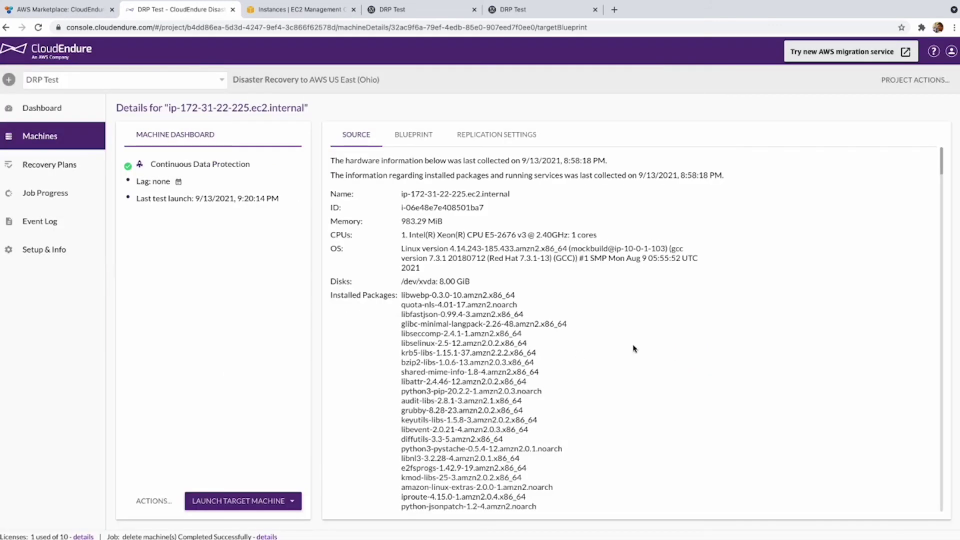
Refresh EC2 instances to confirm only the two CloudEndure replication servers remain running.
{"action": "left_click", "coordinate": [273, 11]}
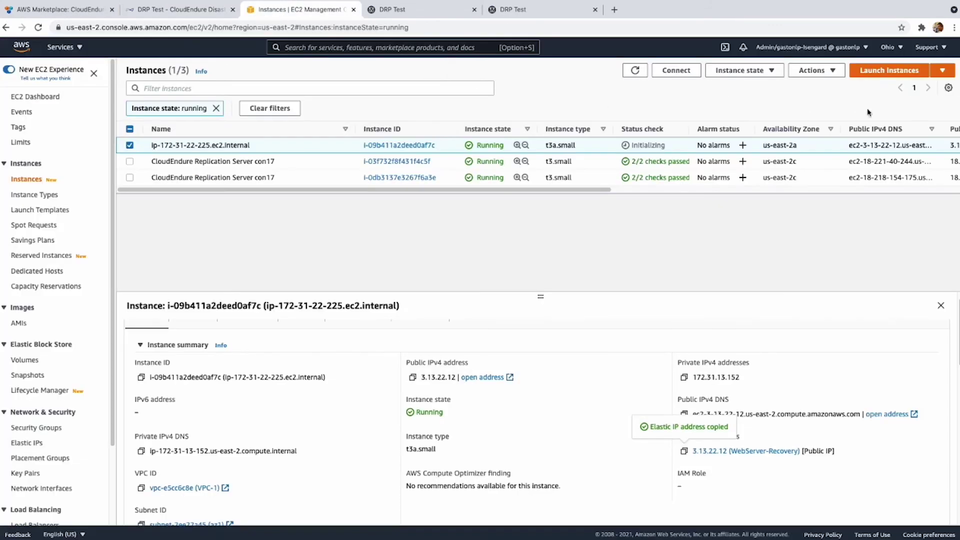
{"action": "left_click", "coordinate": [633, 70]}
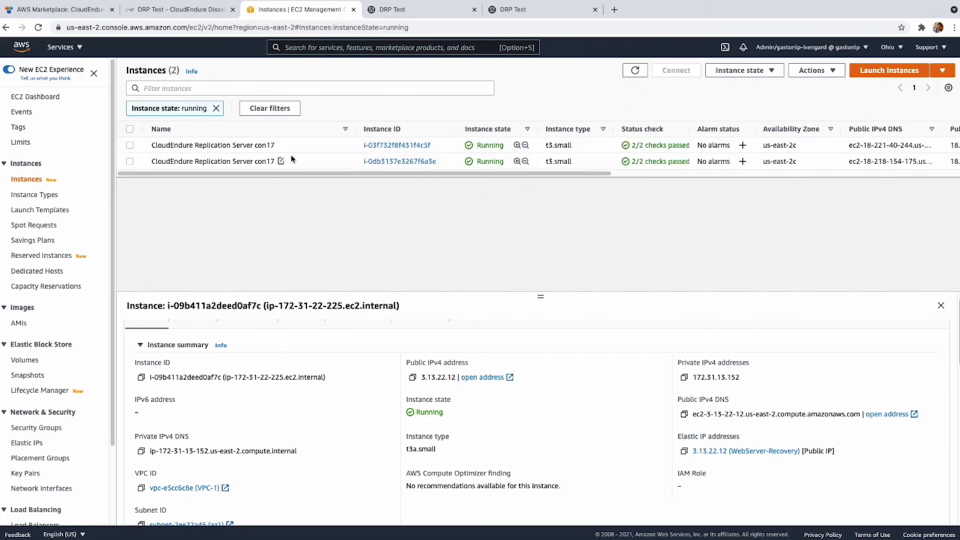
{"action": "left_click", "coordinate": [202, 145]}
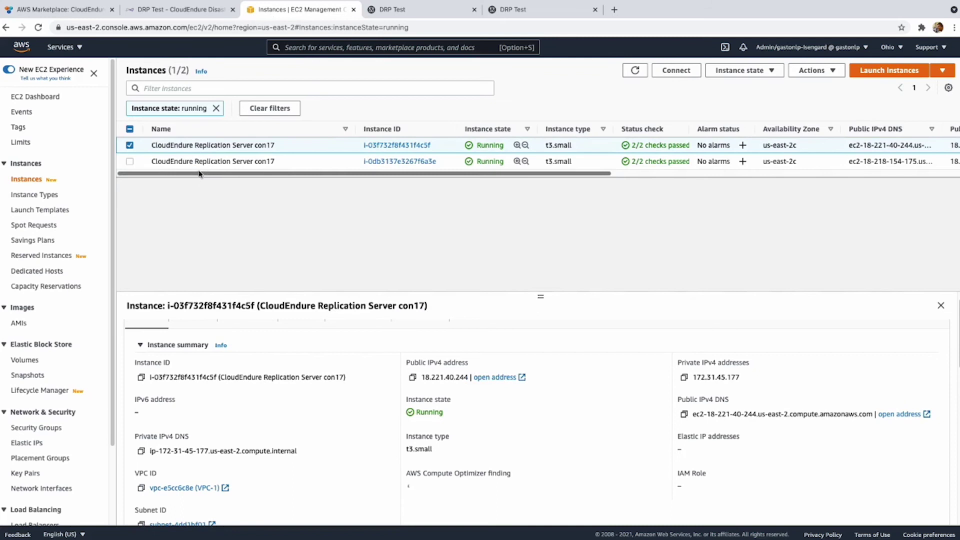
{"action": "left_click", "coordinate": [197, 161]}
{"action": "left_click", "coordinate": [189, 145]}
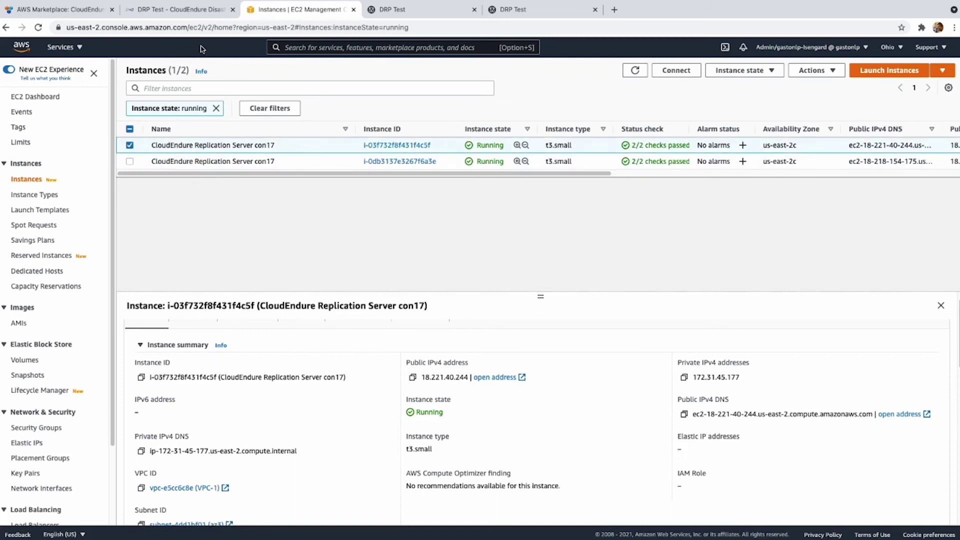
{"action": "left_click", "coordinate": [214, 17]}
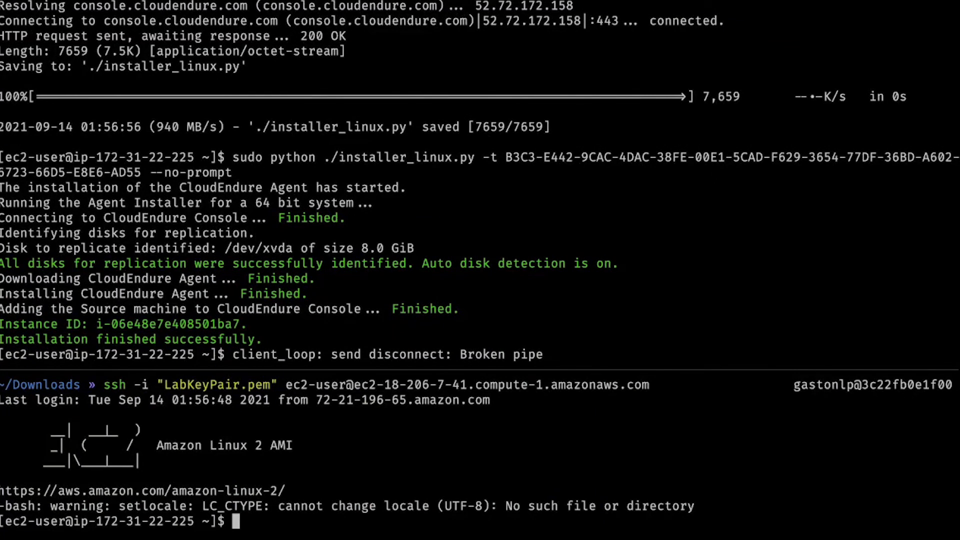
Run 'sudo shutdown' on the source server to schedule its power-off.
{"action": "type", "text": "shuto"}
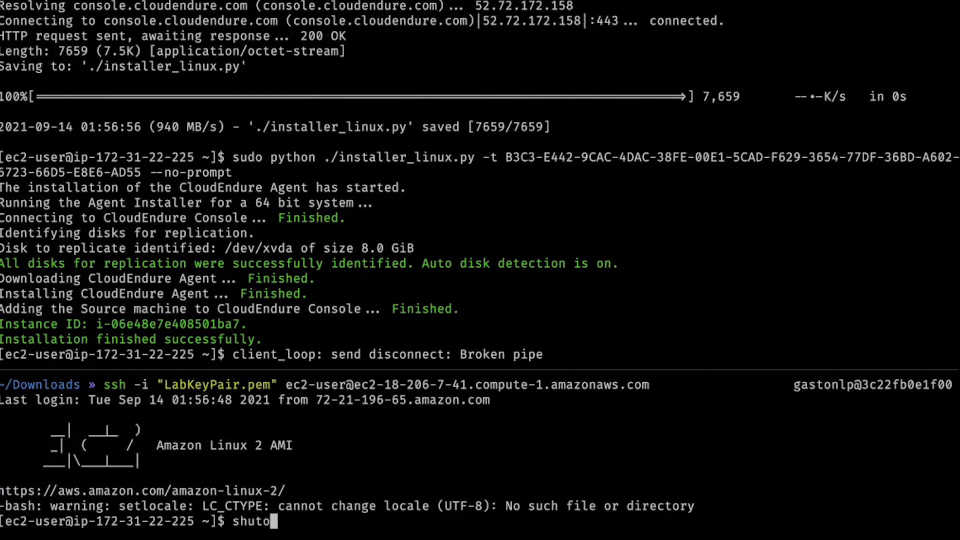
{"action": "key", "text": "BackSpace"}
{"action": "key", "text": "BackSpace"}
{"action": "key", "text": "BackSpace"}
{"action": "key", "text": "BackSpace"}
{"action": "key", "text": "BackSpace"}
{"action": "type", "text": "sudh"}
{"action": "key", "text": "BackSpace"}
{"action": "type", "text": "o shutodw"}
{"action": "key", "text": "BackSpace"}
{"action": "key", "text": "BackSpace"}
{"action": "key", "text": "BackSpace"}
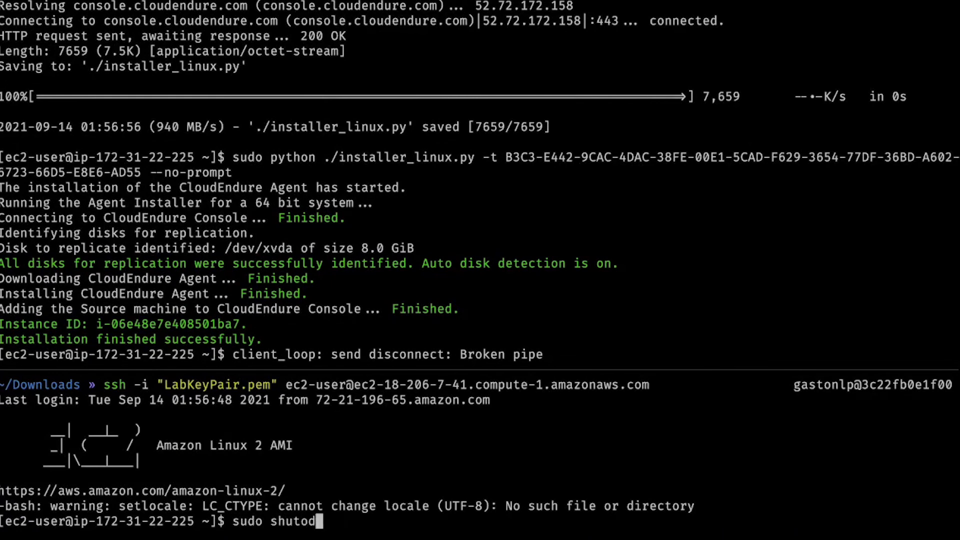
{"action": "type", "text": "down"}
{"action": "key", "text": "Return"}
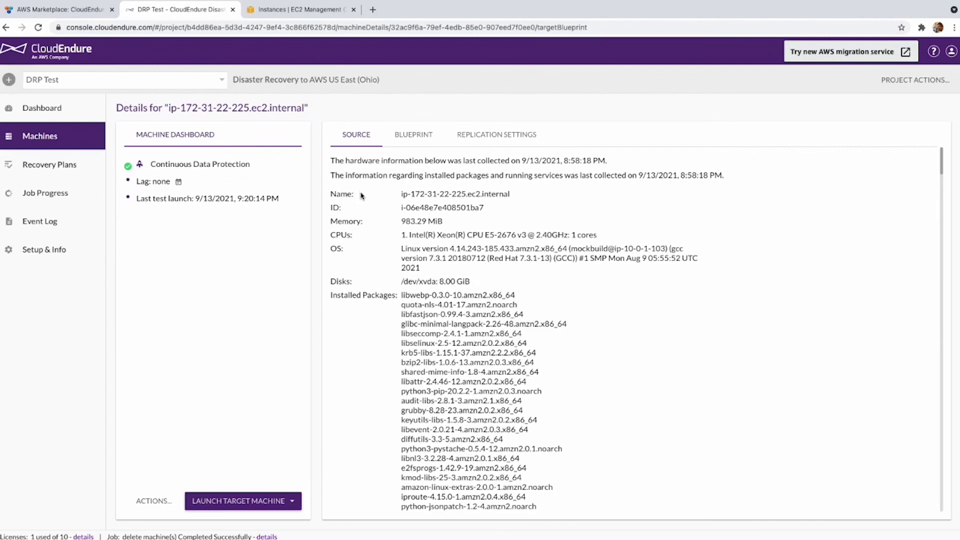
Load the copied address in a new private browser window.
{"action": "key", "text": "ctrl+shift+n"}
{"action": "type", "text": "http://18.206.7.41"}
{"action": "key", "text": "Return"}
Launch a Recovery Mode target machine from the latest recovery point.
{"action": "left_click", "coordinate": [223, 502]}
{"action": "left_click", "coordinate": [220, 479]}
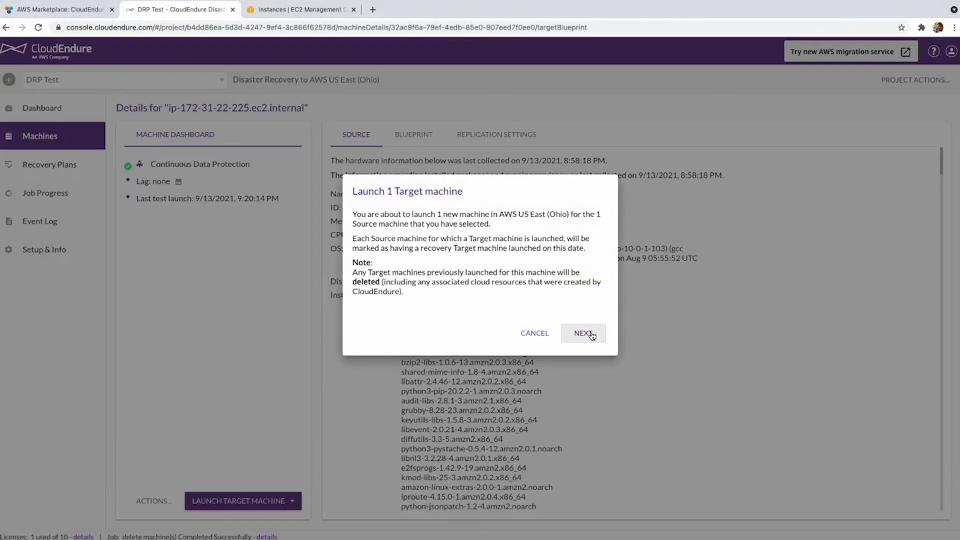
{"action": "left_click", "coordinate": [583, 333]}
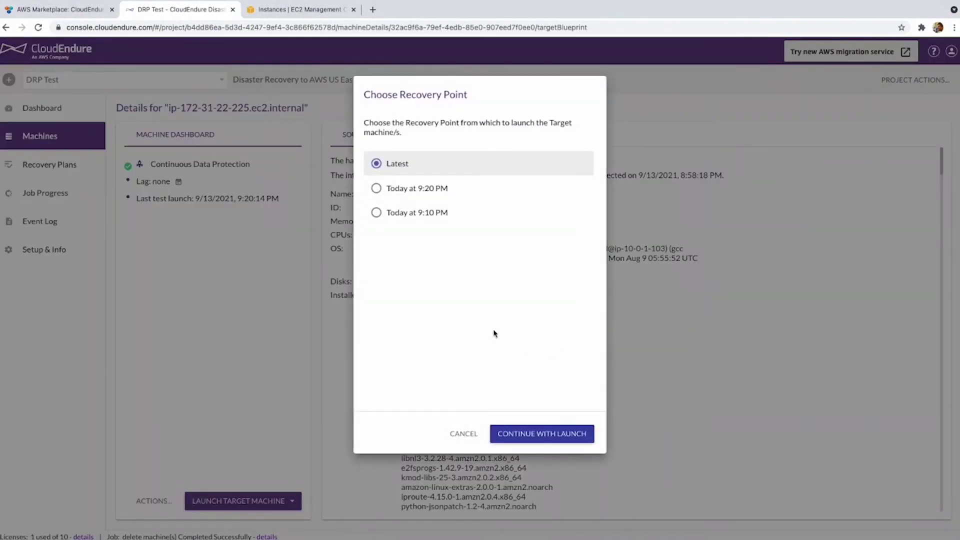
{"action": "left_click", "coordinate": [552, 434]}
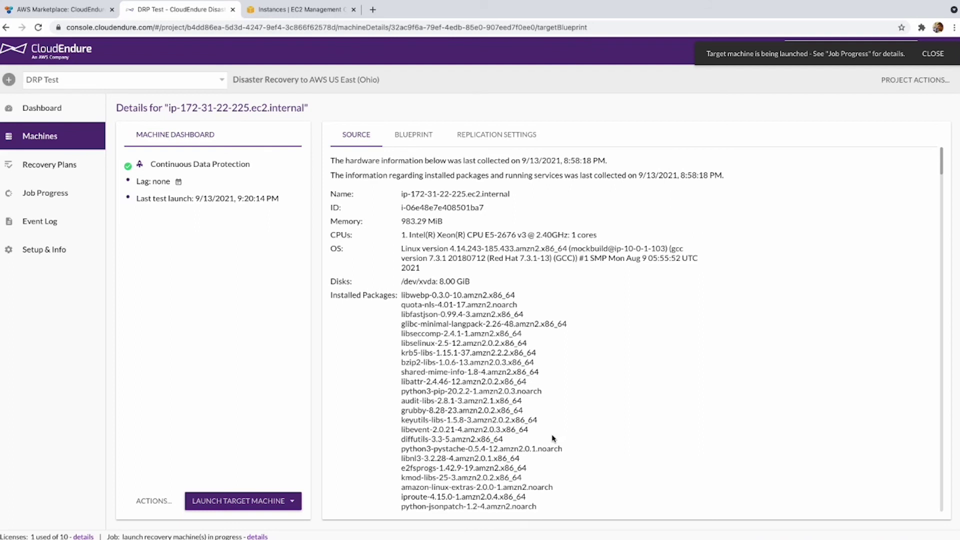
{"action": "key", "text": "ctrl+Right"}
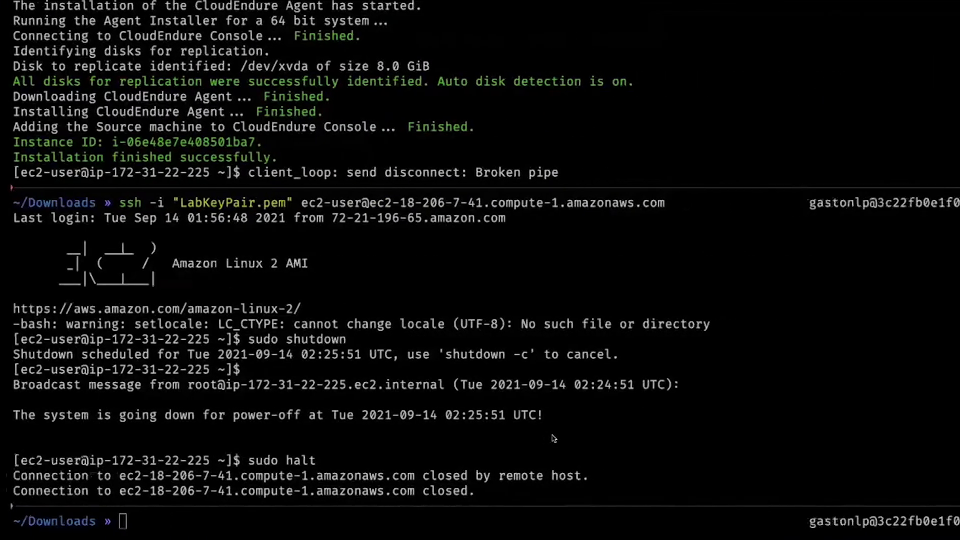
{"action": "type", "text": "nslookk"}
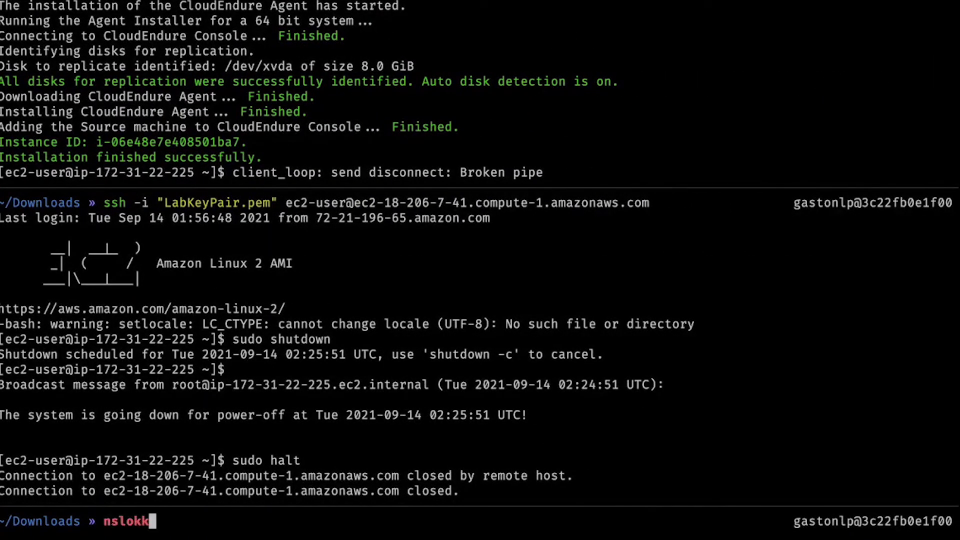
{"action": "key", "text": "BackSpace"}
{"action": "type", "text": "kup"}
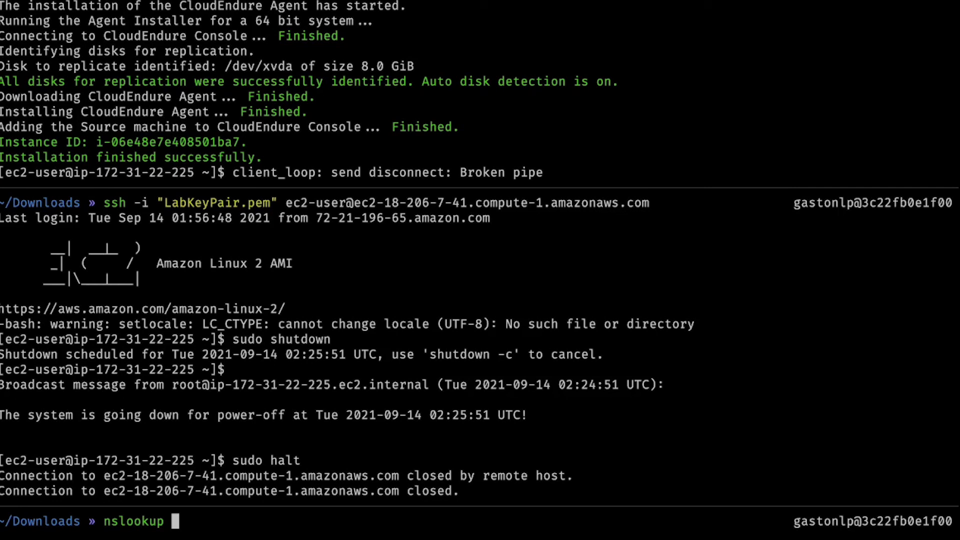
{"action": "type", "text": "www.ocktank.tk"}
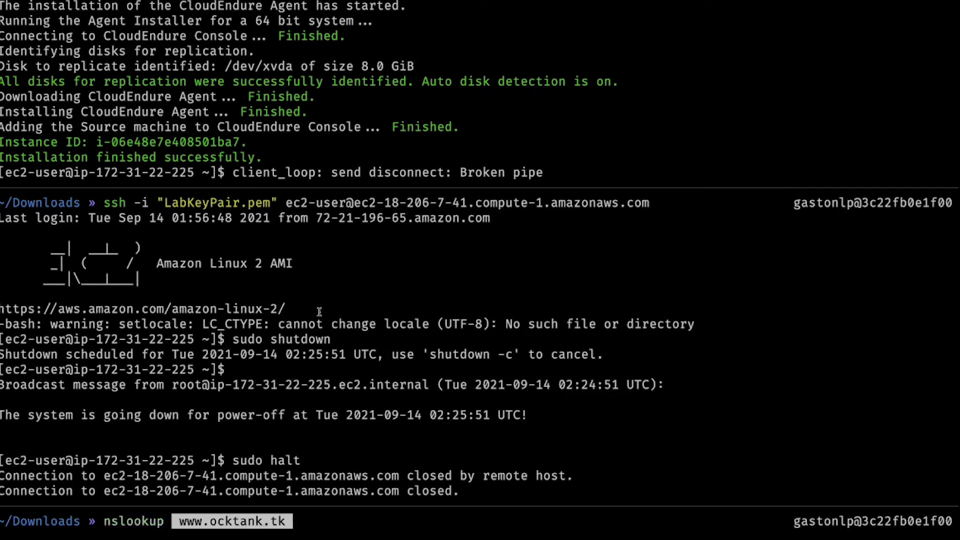
{"action": "key", "text": "Return"}
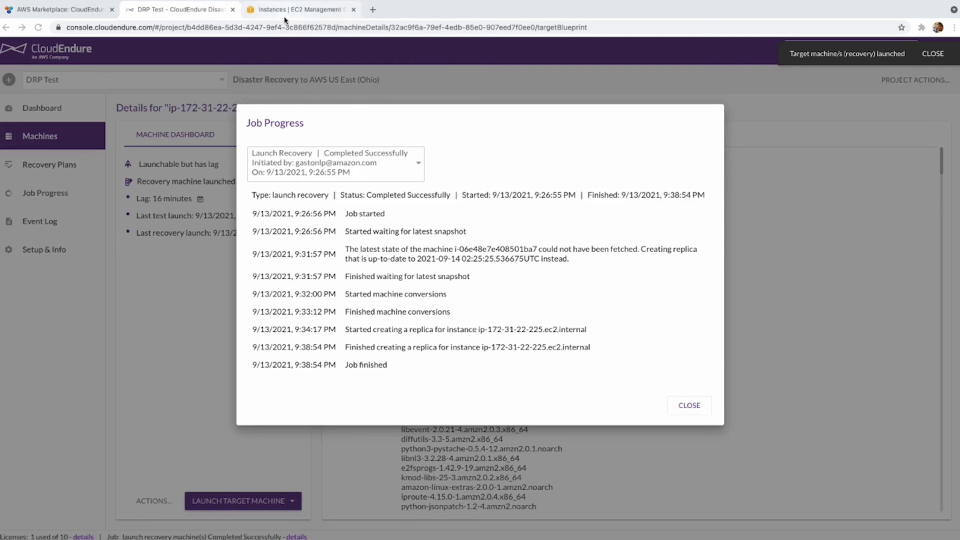
{"action": "left_click", "coordinate": [300, 10]}
{"action": "left_click", "coordinate": [635, 70]}
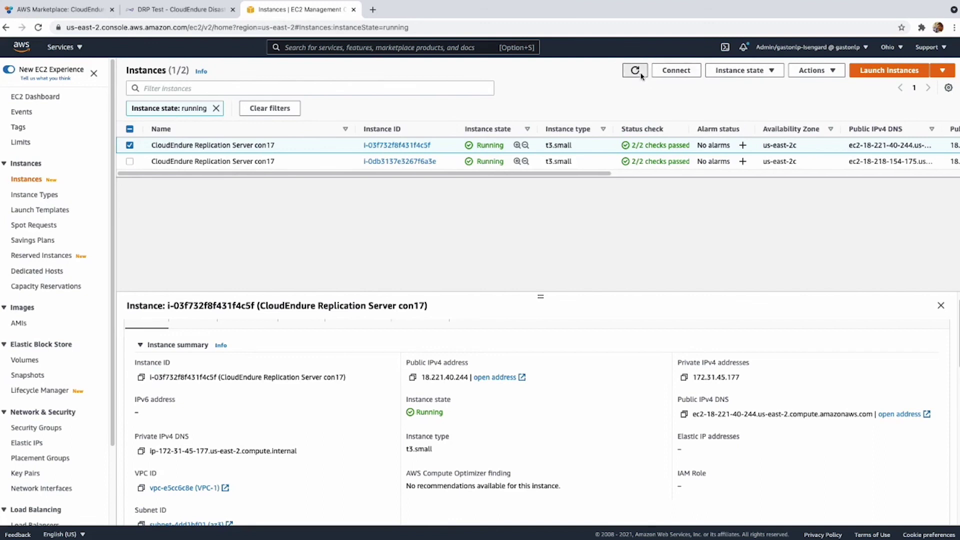
{"action": "left_click", "coordinate": [549, 146]}
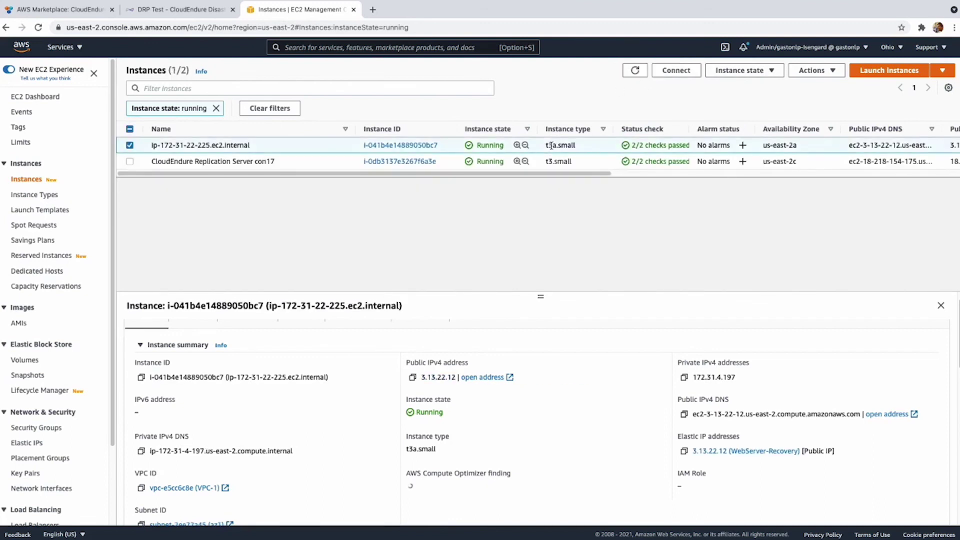
{"action": "key", "text": "ctrl+Right"}
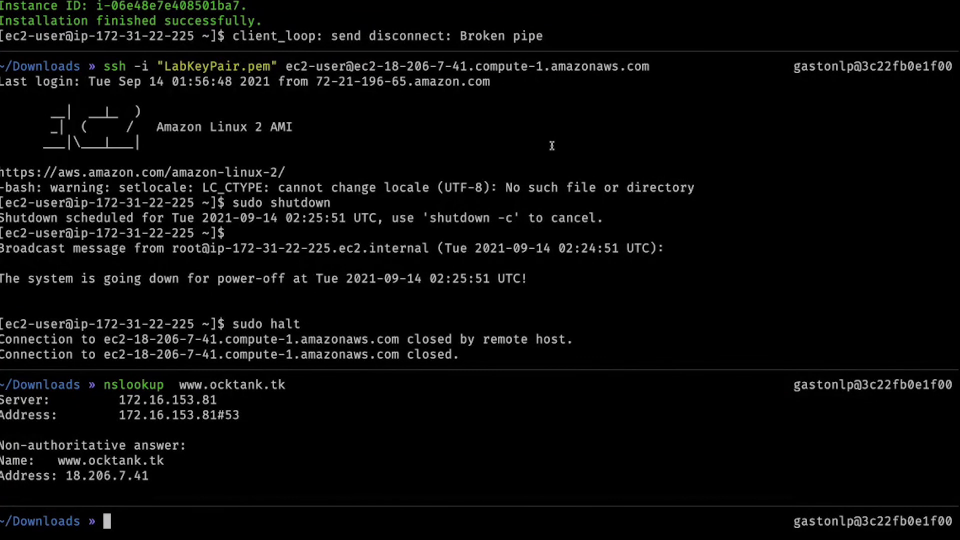
{"action": "key", "text": "Up"}
{"action": "key", "text": "Return"}
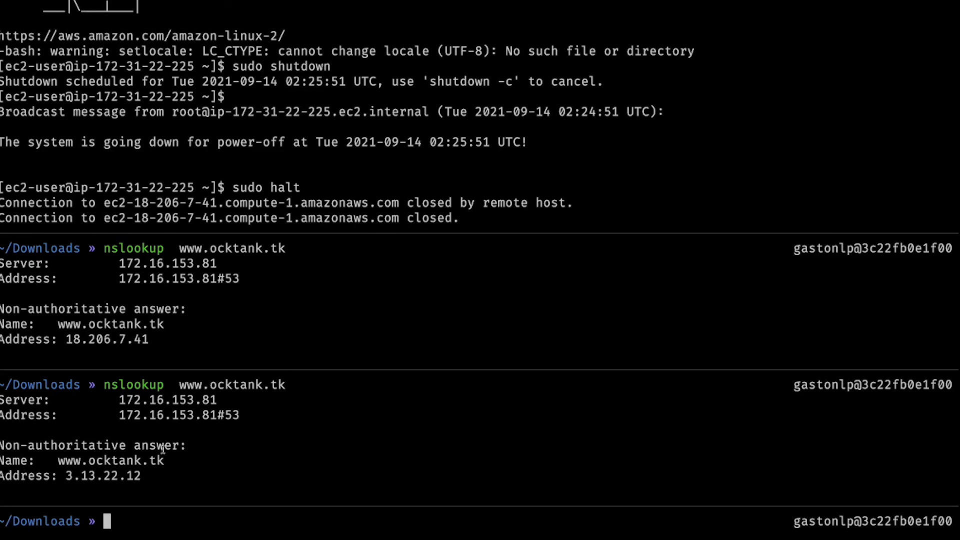
{"action": "left_click_drag", "start_coordinate": [172, 385], "coordinate": [289, 391]}
{"action": "key", "text": "ctrl+c"}
{"action": "key", "text": "ctrl+Left"}
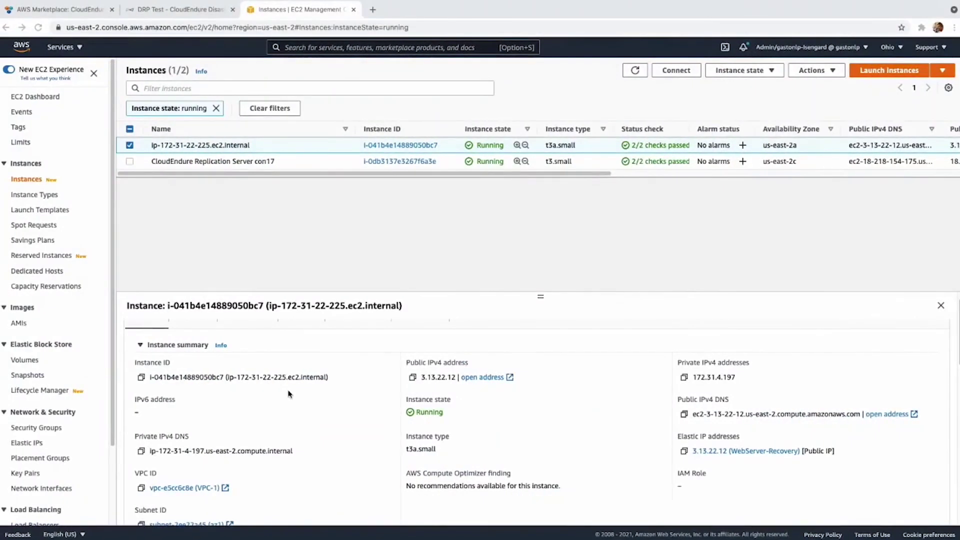
{"action": "key", "text": "ctrl+t"}
{"action": "type", "text": "http"}
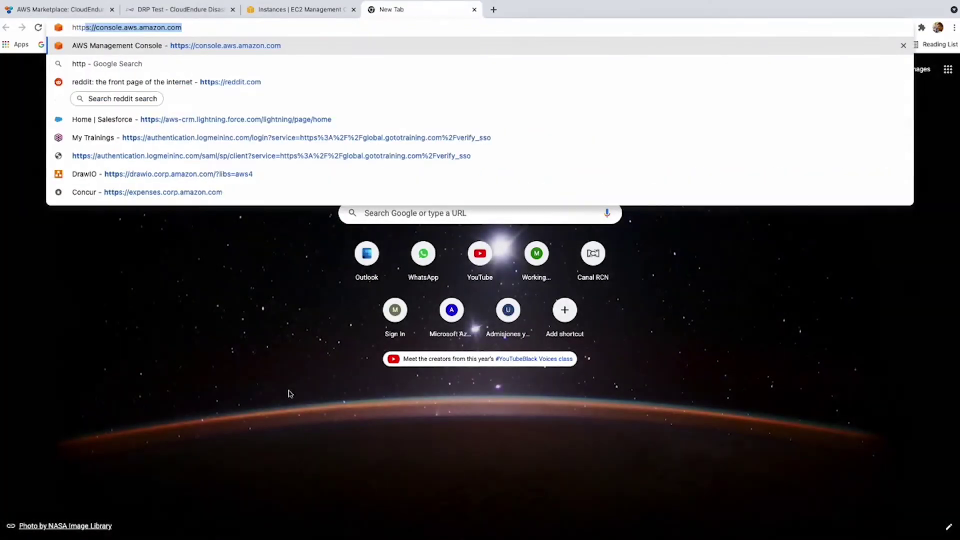
{"action": "type", "text": "s://www.ocktank.tk"}
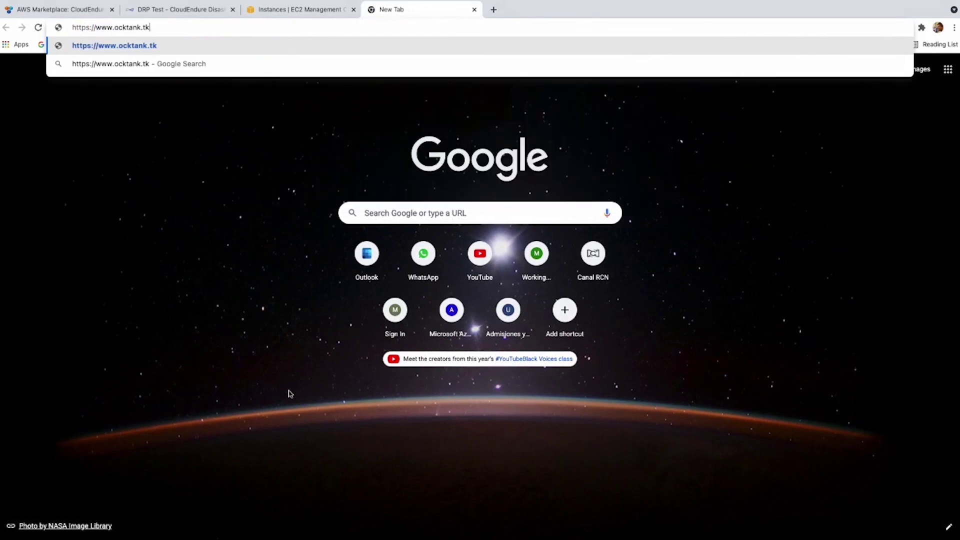
{"action": "key", "text": "ctrl+shift+n"}
{"action": "key", "text": "ctrl+v"}
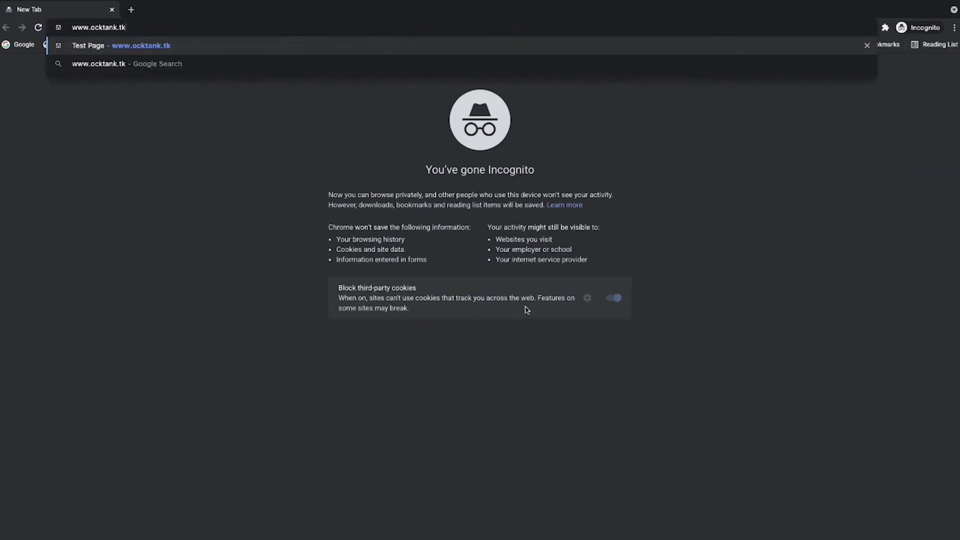
{"action": "key", "text": "Return"}
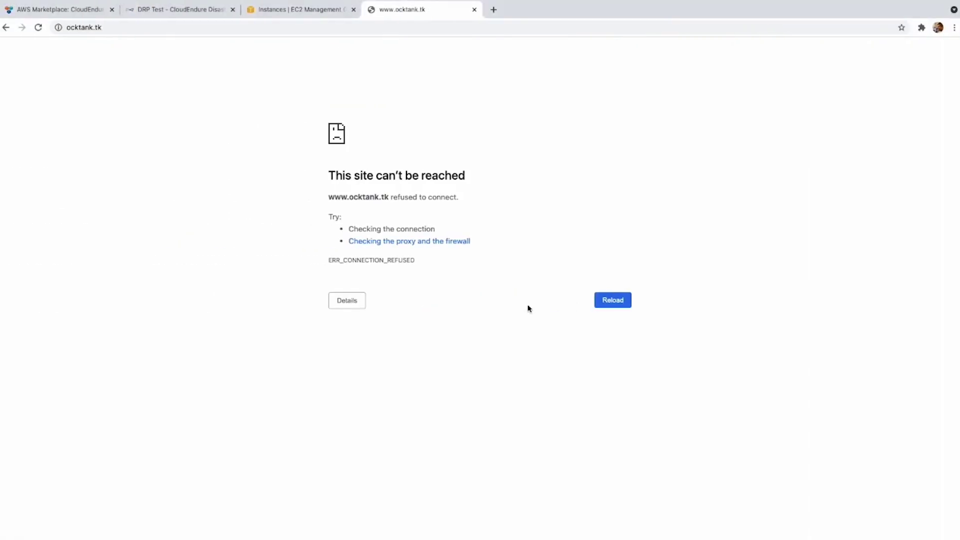
{"action": "key", "text": "ctrl+w"}
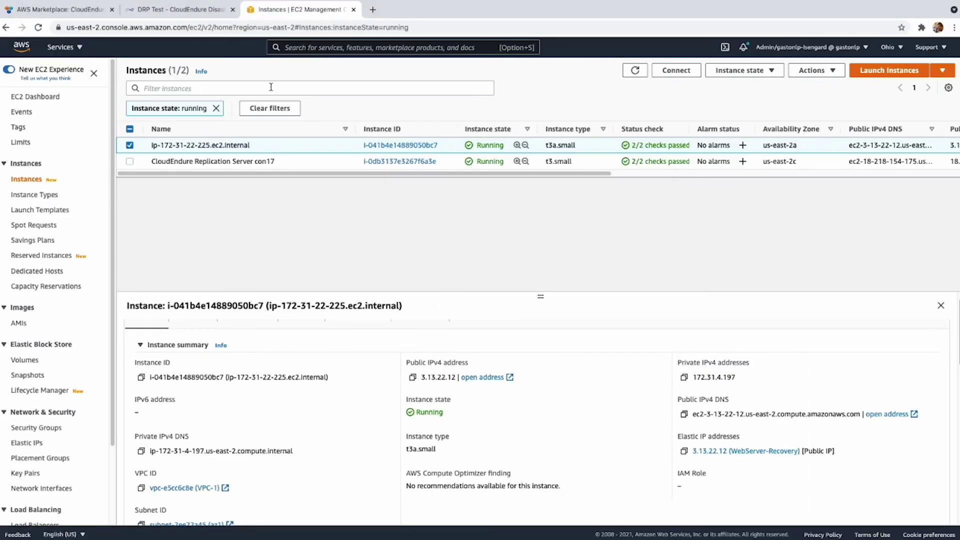
{"action": "left_click", "coordinate": [197, 10]}
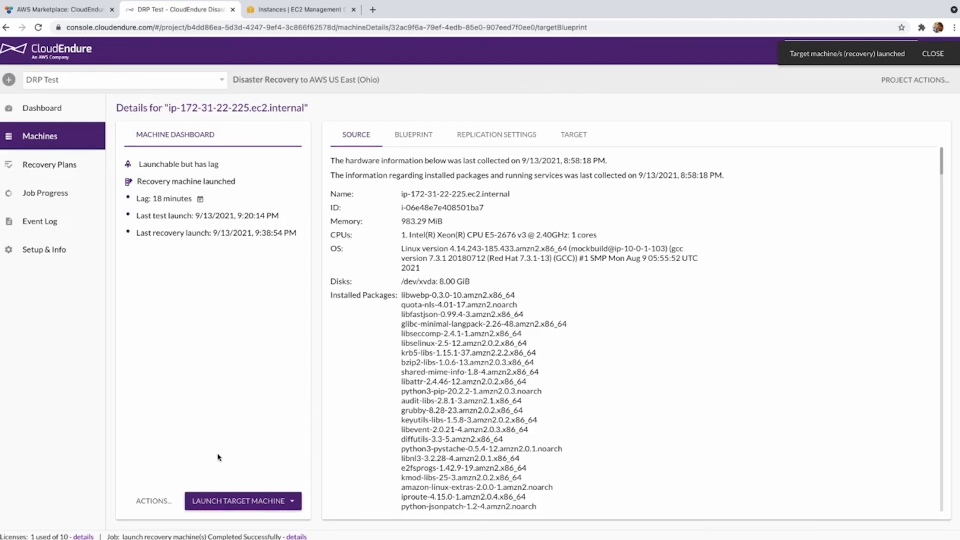
Delete the launched target machine, then view the project's empty Recovery Plans list.
{"action": "left_click", "coordinate": [154, 500]}
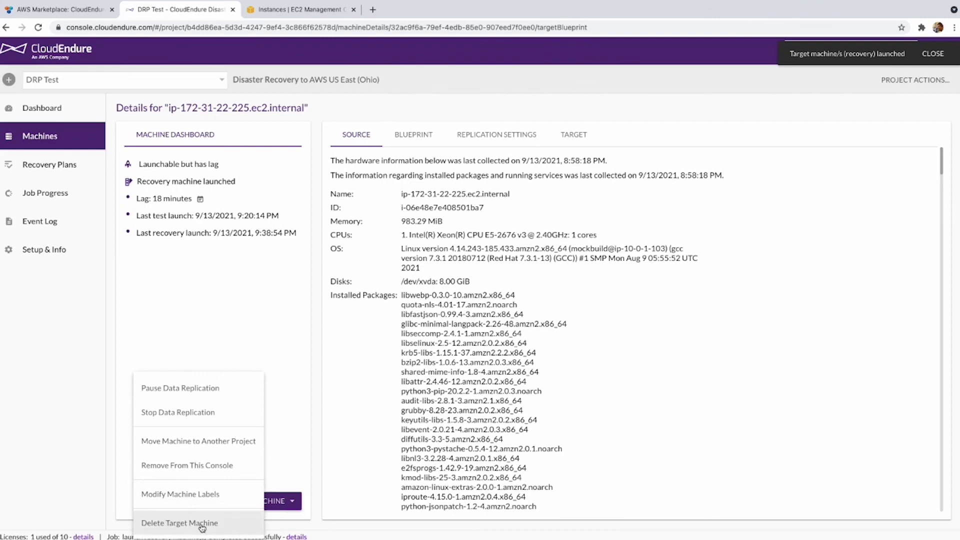
{"action": "left_click", "coordinate": [201, 523]}
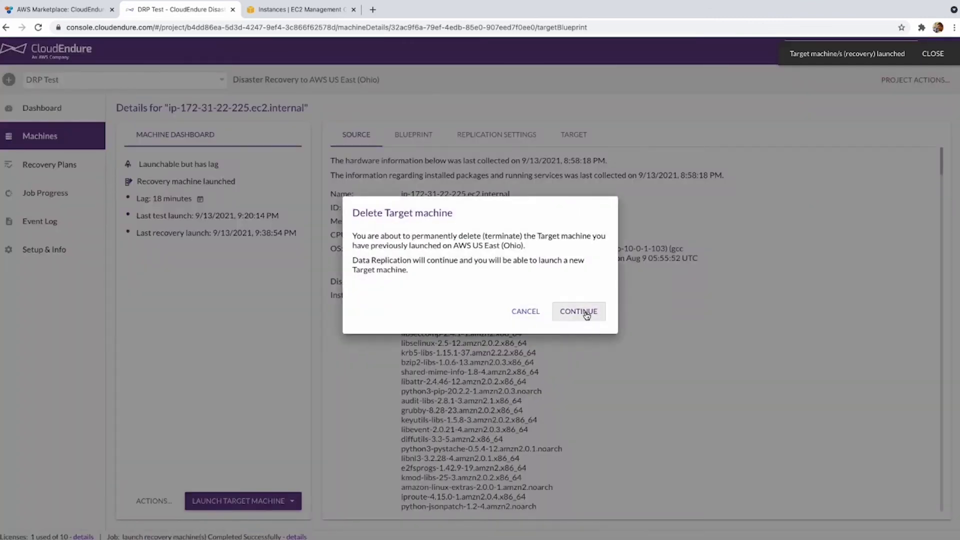
{"action": "left_click", "coordinate": [585, 313]}
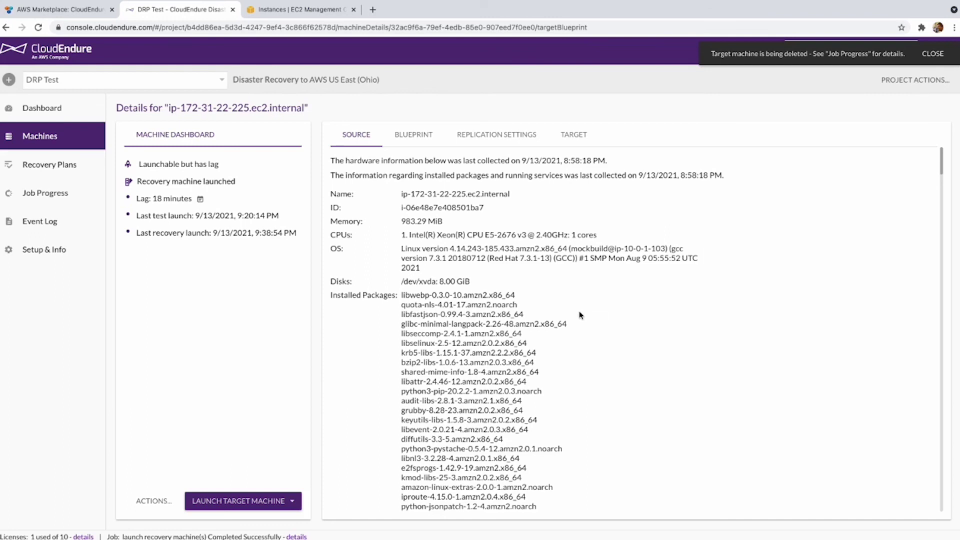
{"action": "left_click", "coordinate": [80, 163]}
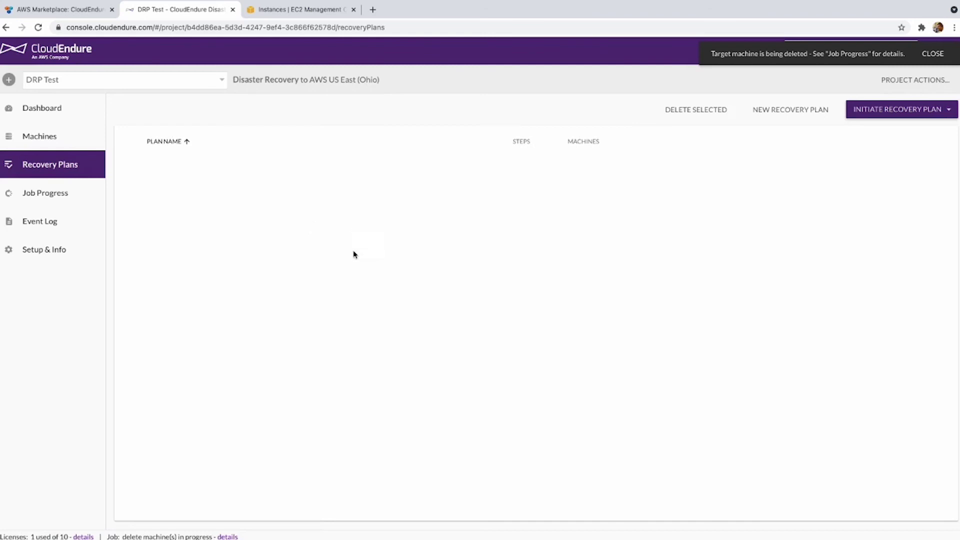
Start creating a new, unnamed recovery plan.
{"action": "left_click", "coordinate": [872, 109]}
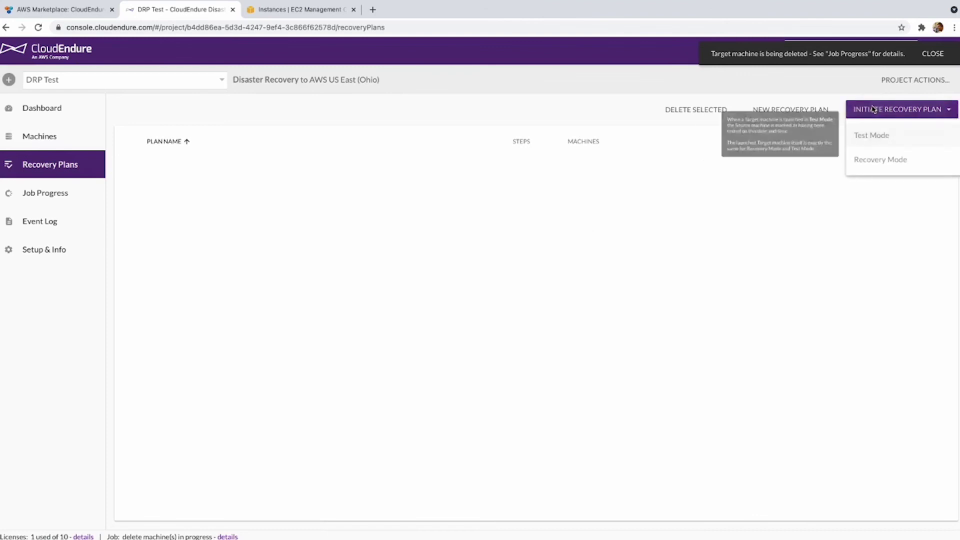
{"action": "left_click", "coordinate": [732, 228]}
{"action": "left_click", "coordinate": [773, 109]}
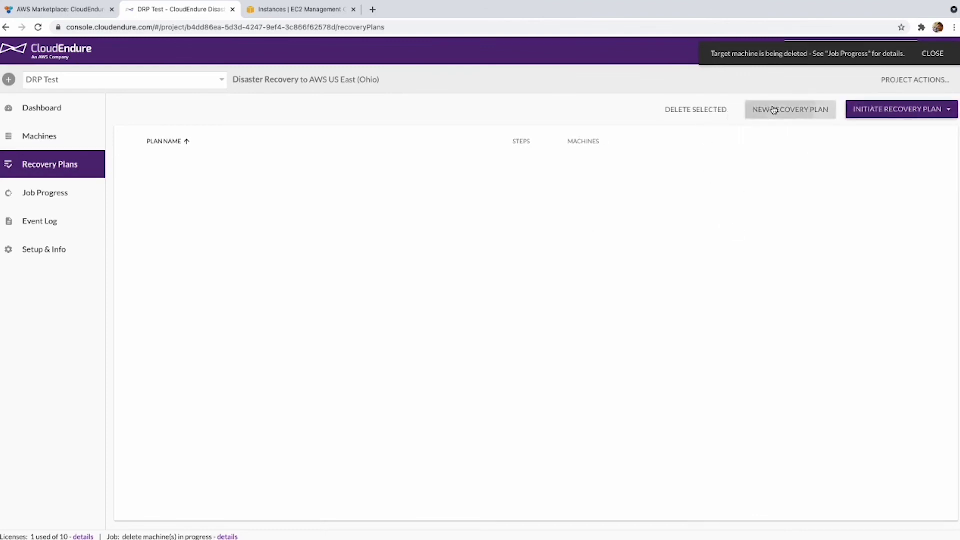
{"action": "left_click", "coordinate": [798, 225]}
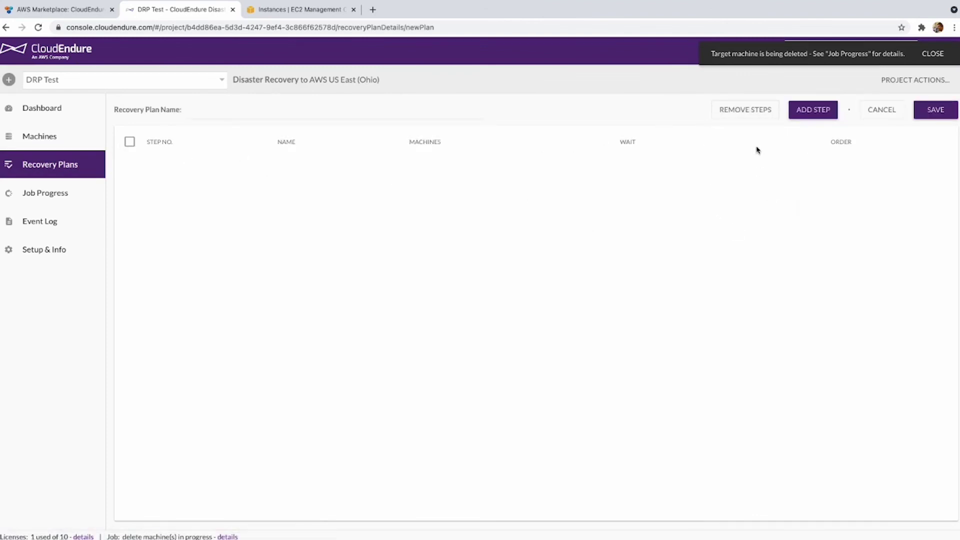
Begin a plan step with the only machine selected, then cancel it, leaving no steps.
{"action": "left_click", "coordinate": [813, 110]}
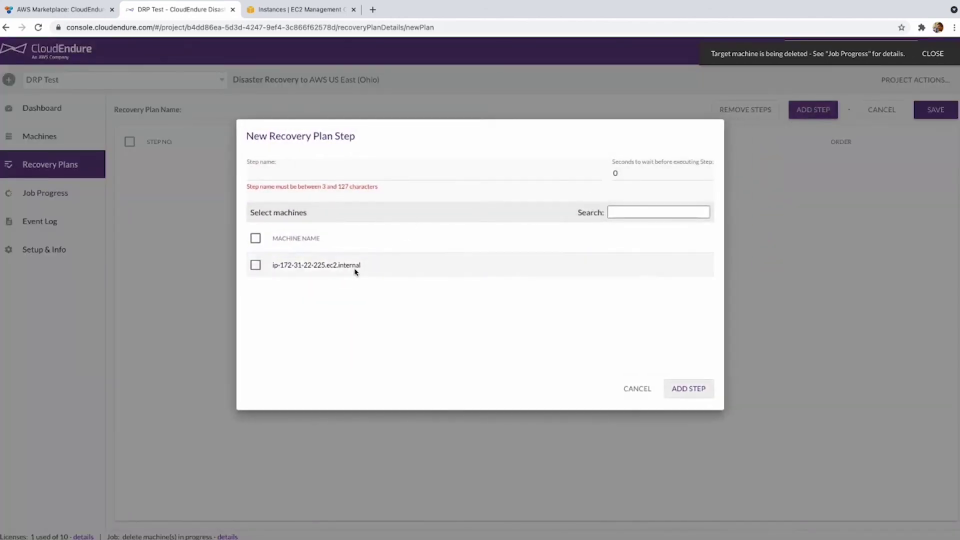
{"action": "left_click", "coordinate": [256, 265]}
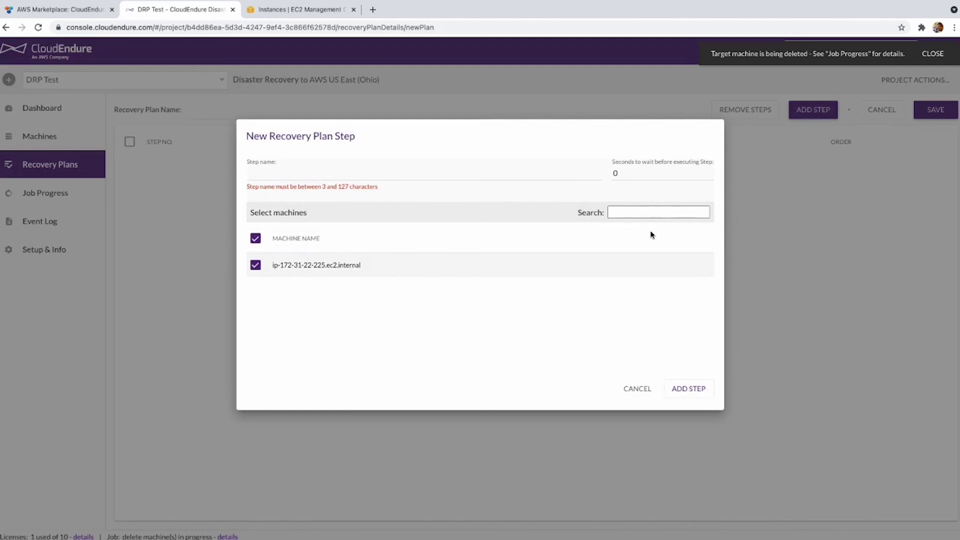
{"action": "left_click", "coordinate": [638, 390]}
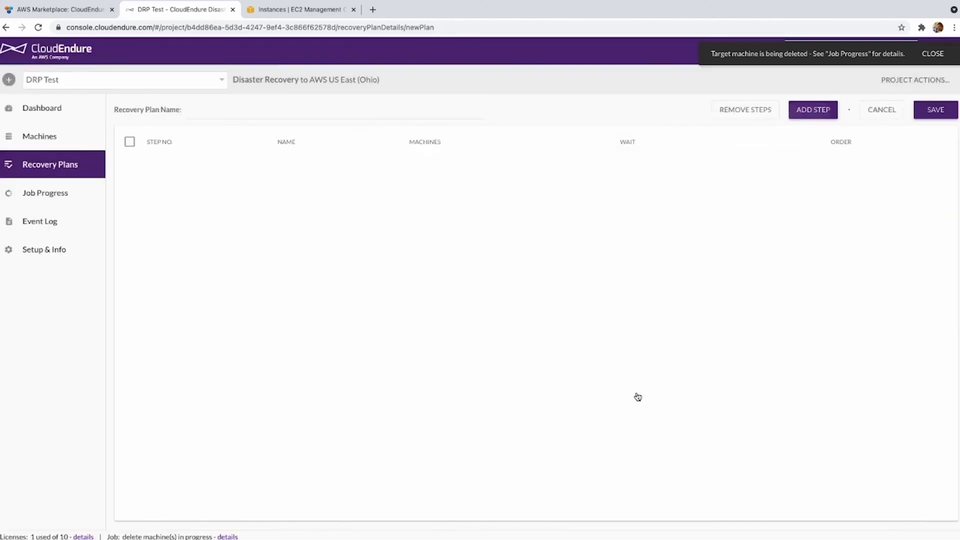